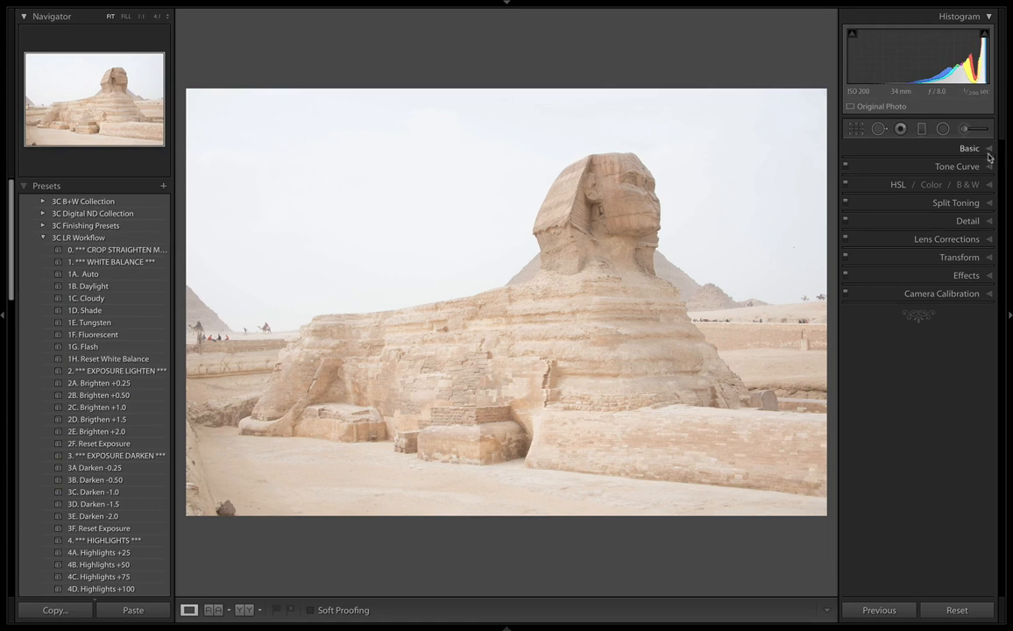
Apply the 1D. Shade white balance preset and darken the exposure with the 3D. Darken -1.5 preset after trying -2.0
{"action": "left_click", "coordinate": [106, 310]}
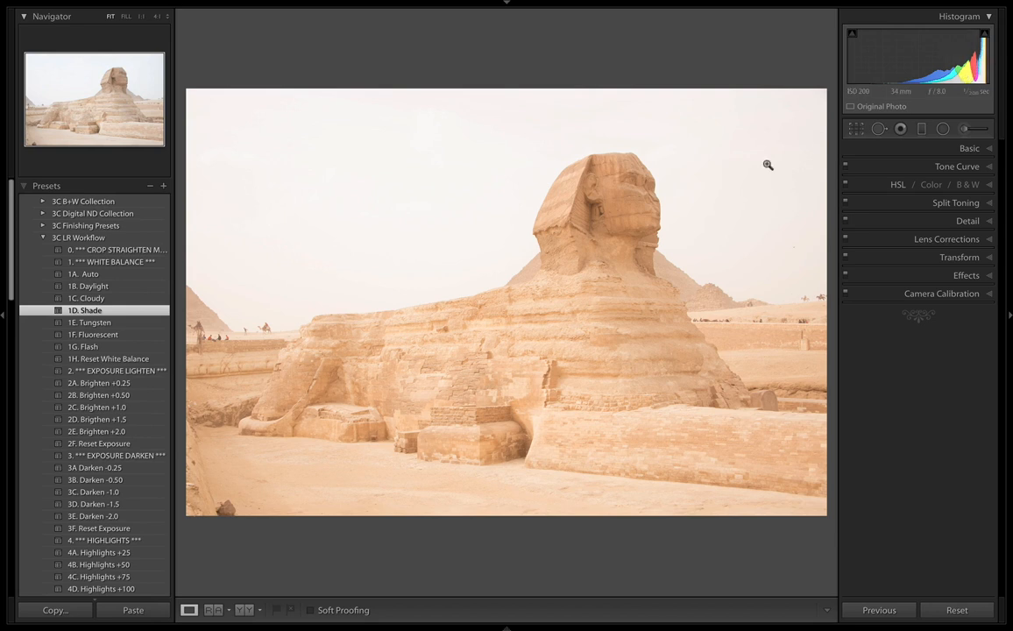
{"action": "scroll", "coordinate": [111, 368], "scroll_direction": "down", "scroll_amount": 5}
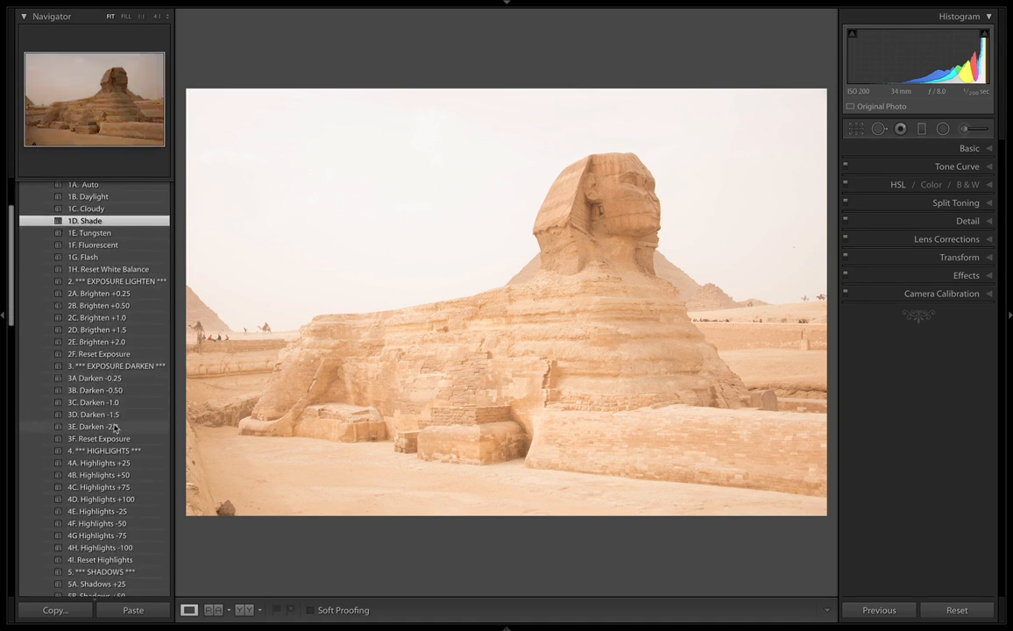
{"action": "left_click", "coordinate": [114, 427]}
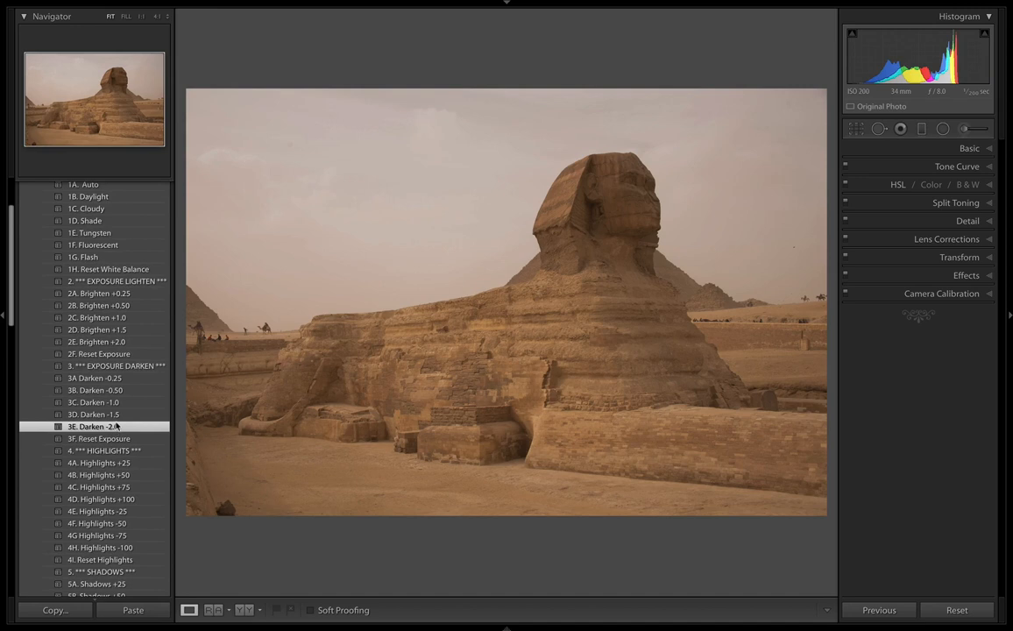
{"action": "left_click", "coordinate": [118, 416]}
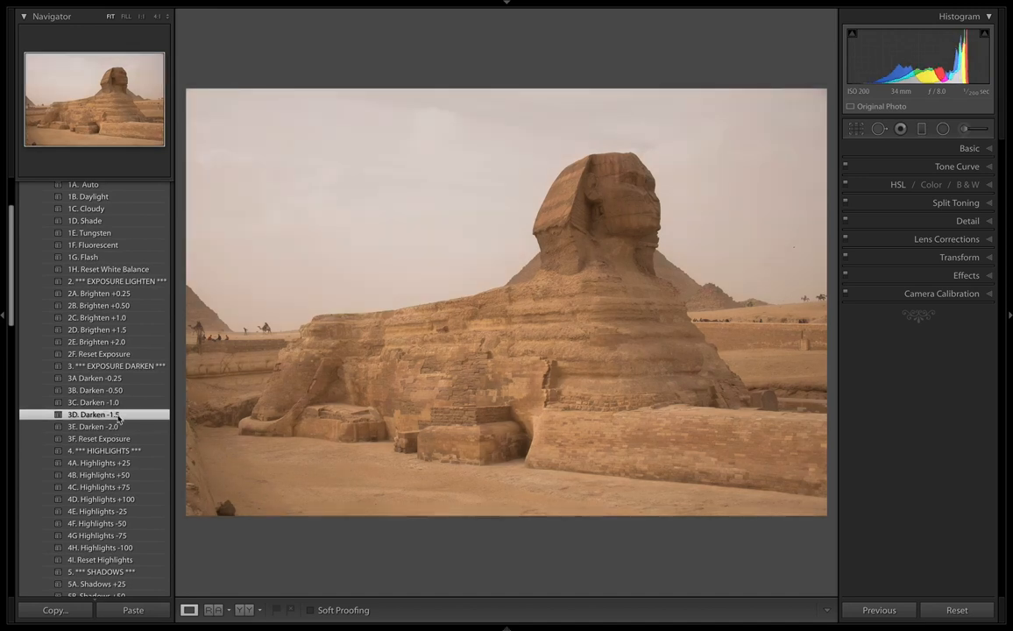
Brighten the photo's shadows with the 5B. Shadows +50 workflow preset
{"action": "scroll", "coordinate": [123, 419], "scroll_direction": "down", "scroll_amount": 3}
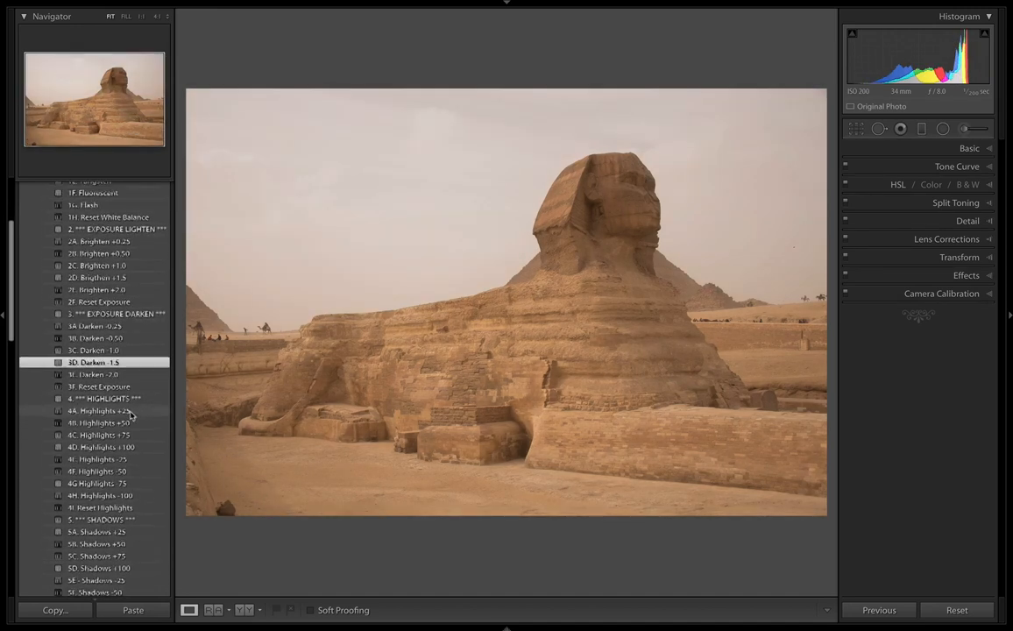
{"action": "scroll", "coordinate": [125, 359], "scroll_direction": "down", "scroll_amount": 3}
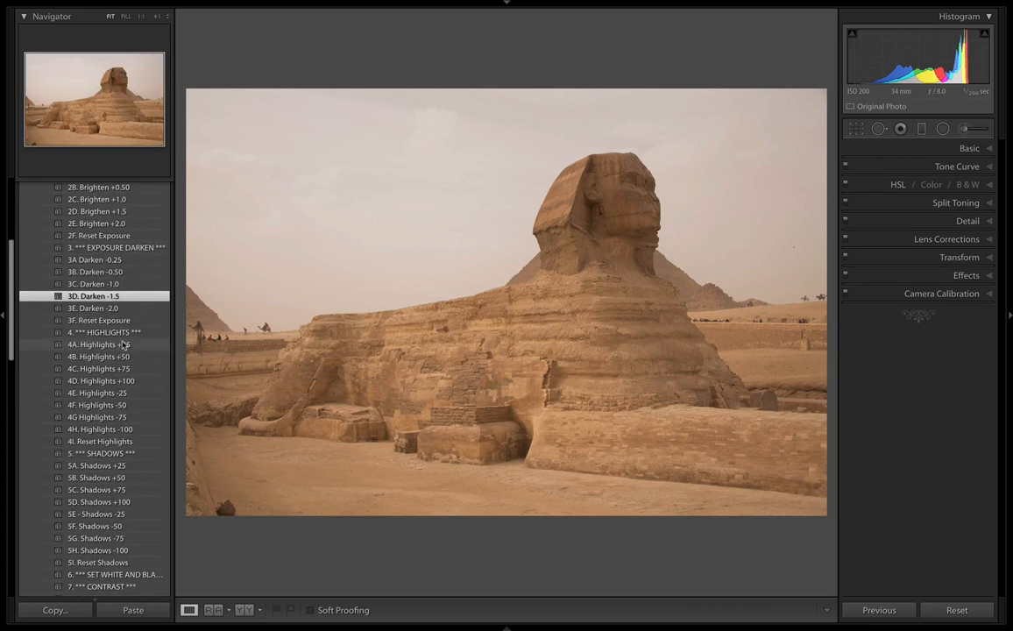
{"action": "scroll", "coordinate": [123, 359], "scroll_direction": "down", "scroll_amount": 2}
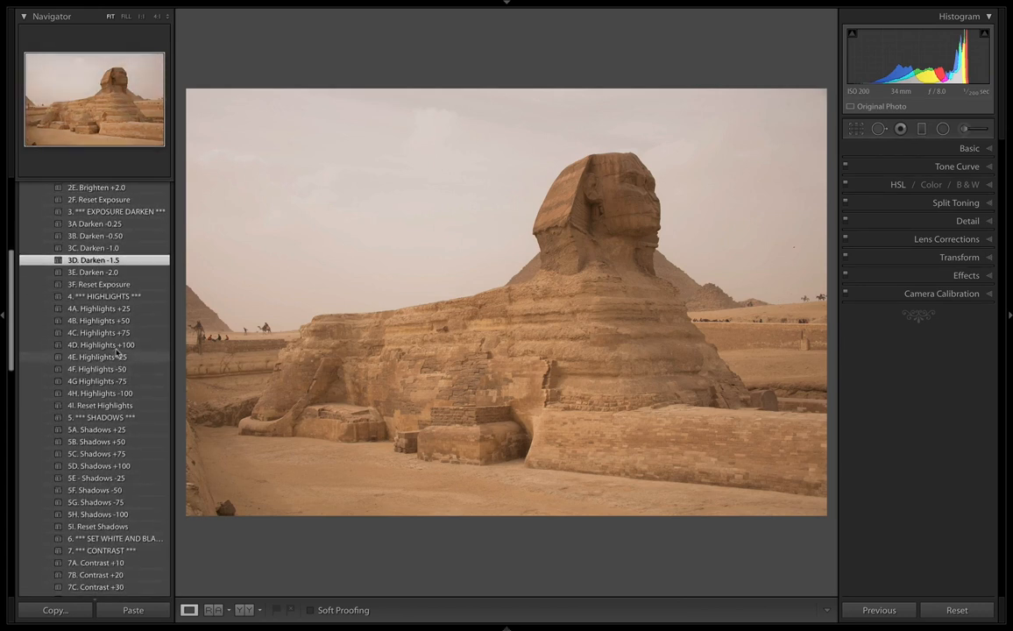
{"action": "scroll", "coordinate": [119, 385], "scroll_direction": "down", "scroll_amount": 2}
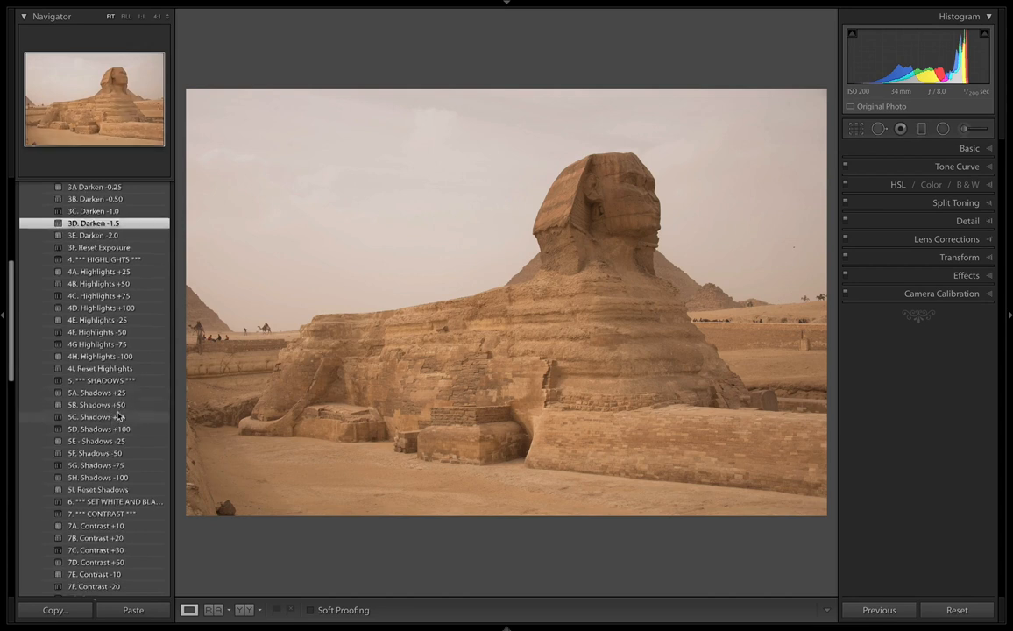
{"action": "scroll", "coordinate": [115, 433], "scroll_direction": "down", "scroll_amount": 1}
{"action": "left_click", "coordinate": [118, 385]}
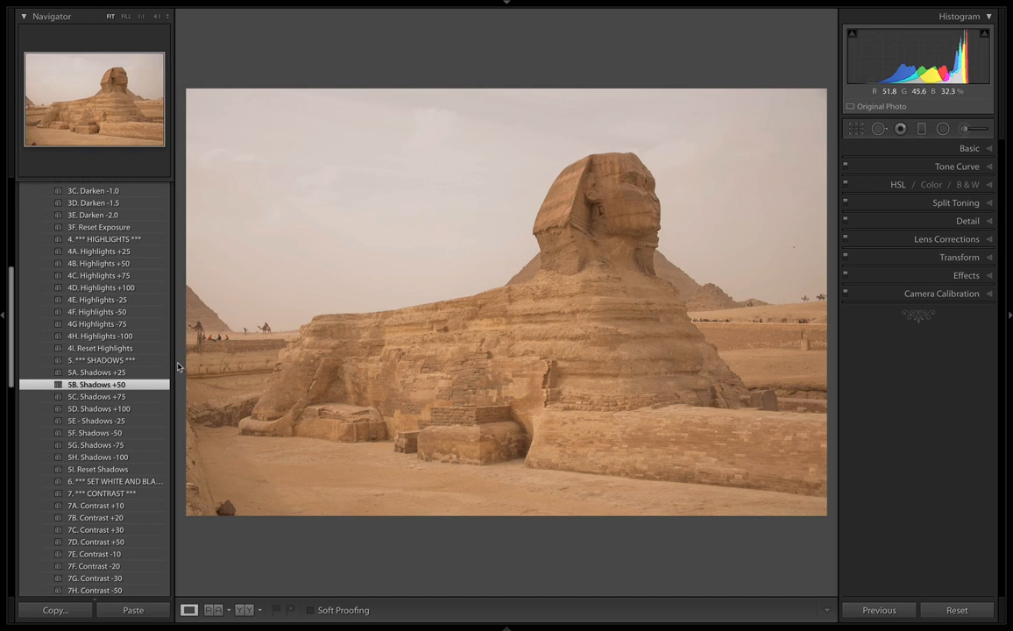
Set the white point automatically to +70, and auto-set the blacks before adjusting them to -60
{"action": "scroll", "coordinate": [121, 375], "scroll_direction": "down", "scroll_amount": 3}
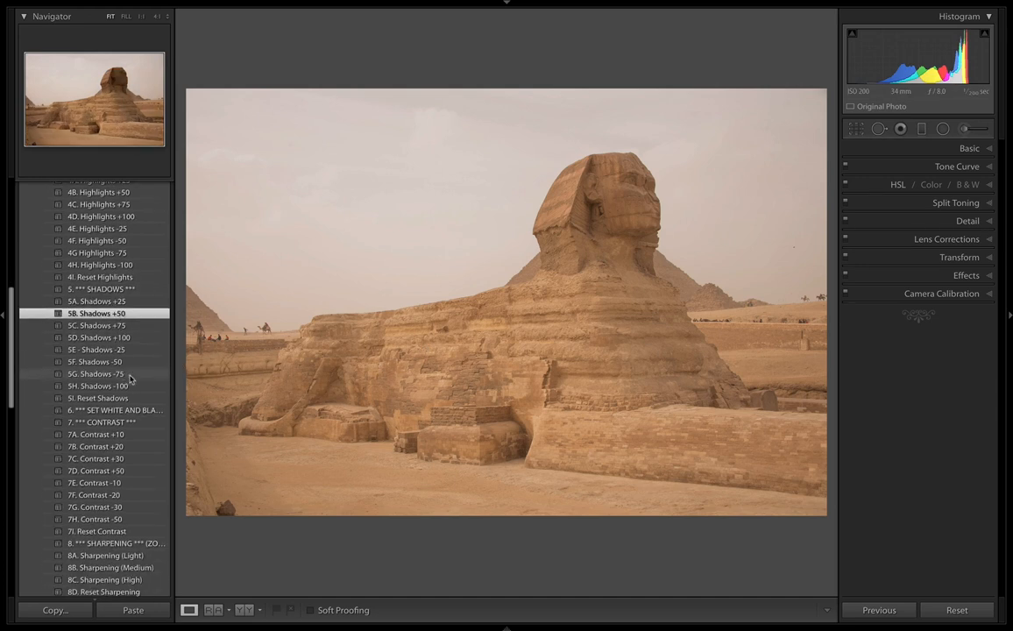
{"action": "left_click", "coordinate": [993, 150]}
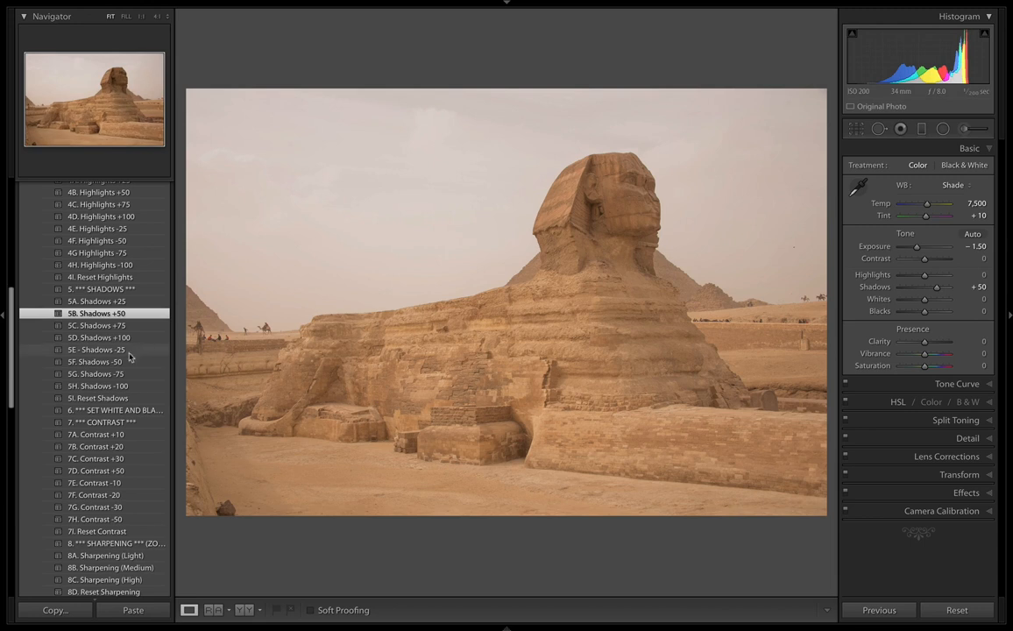
{"action": "key", "text": "shift"}
{"action": "double_click", "coordinate": [879, 300], "text": "shift"}
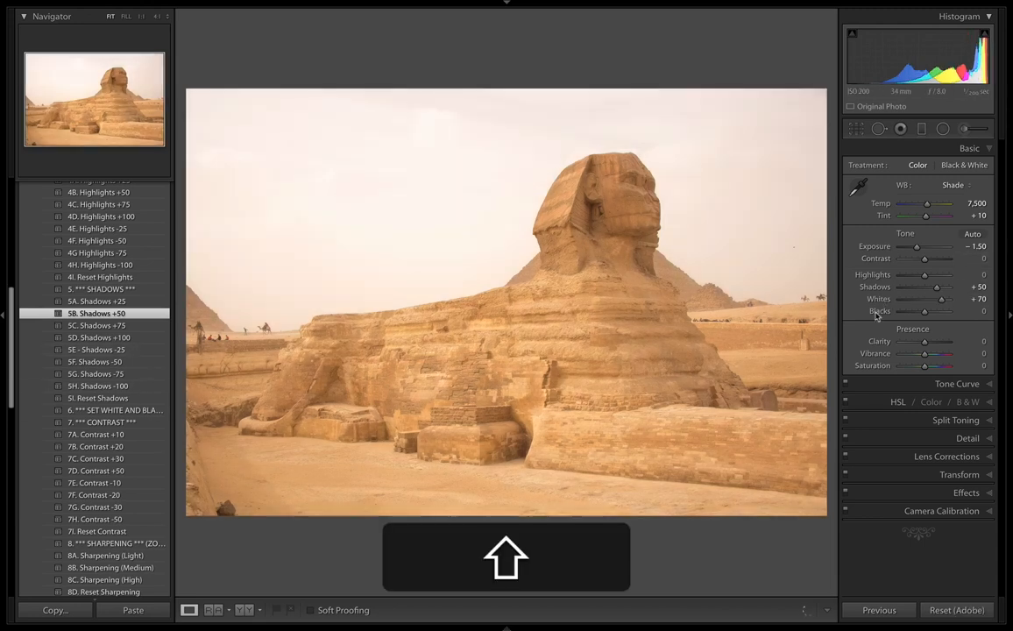
{"action": "double_click", "coordinate": [880, 312], "text": "shift"}
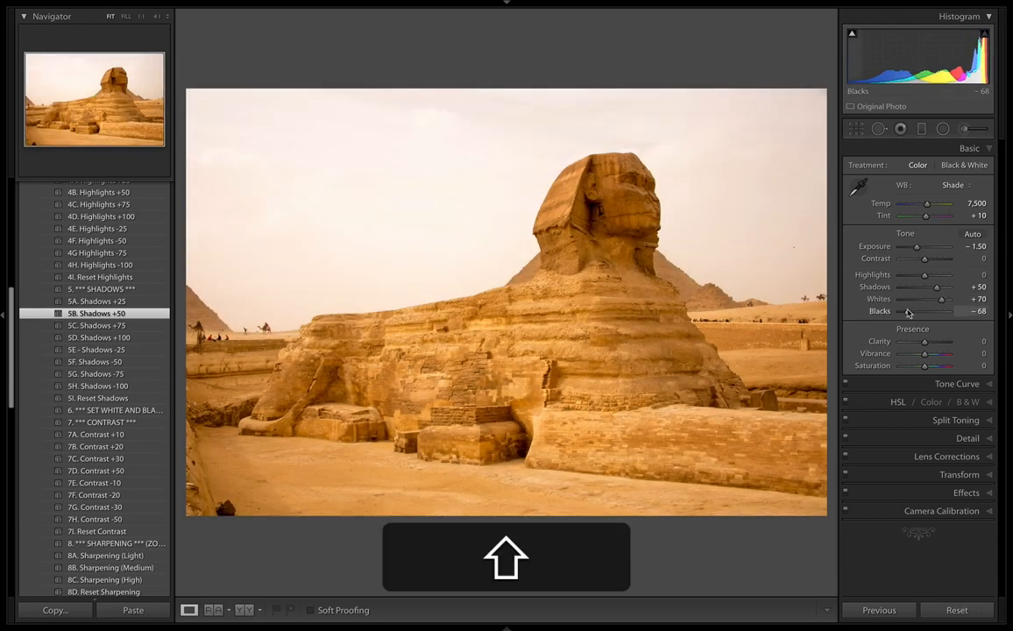
{"action": "left_click_drag", "start_coordinate": [914, 313], "coordinate": [910, 313]}
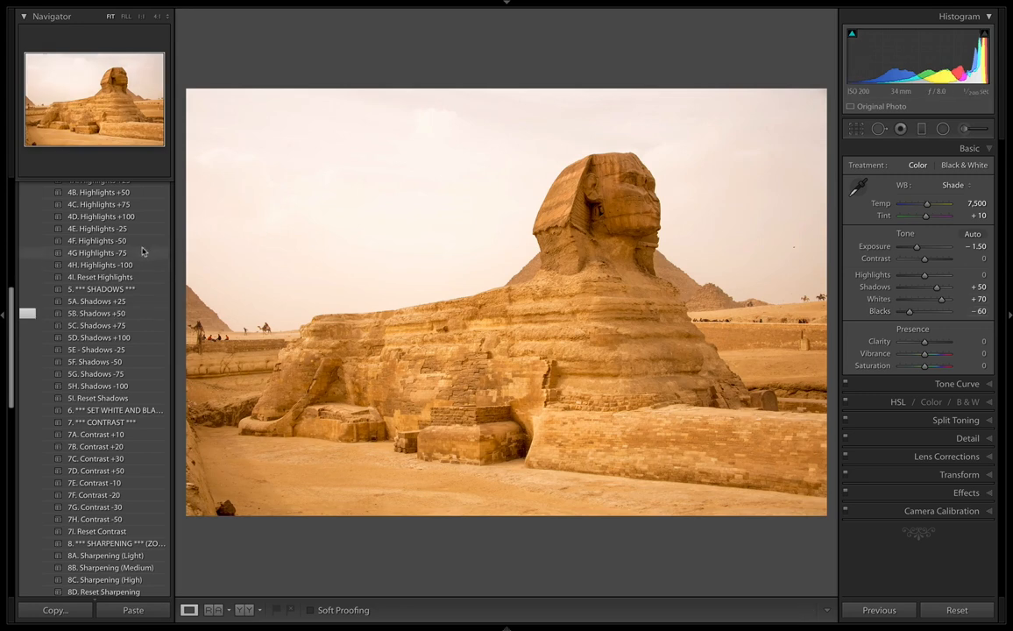
Try the Highlights -100 and -75 presets on the photo and settle the Highlights value at -100
{"action": "scroll", "coordinate": [136, 257], "scroll_direction": "up", "scroll_amount": 3}
{"action": "scroll", "coordinate": [140, 254], "scroll_direction": "up", "scroll_amount": 6}
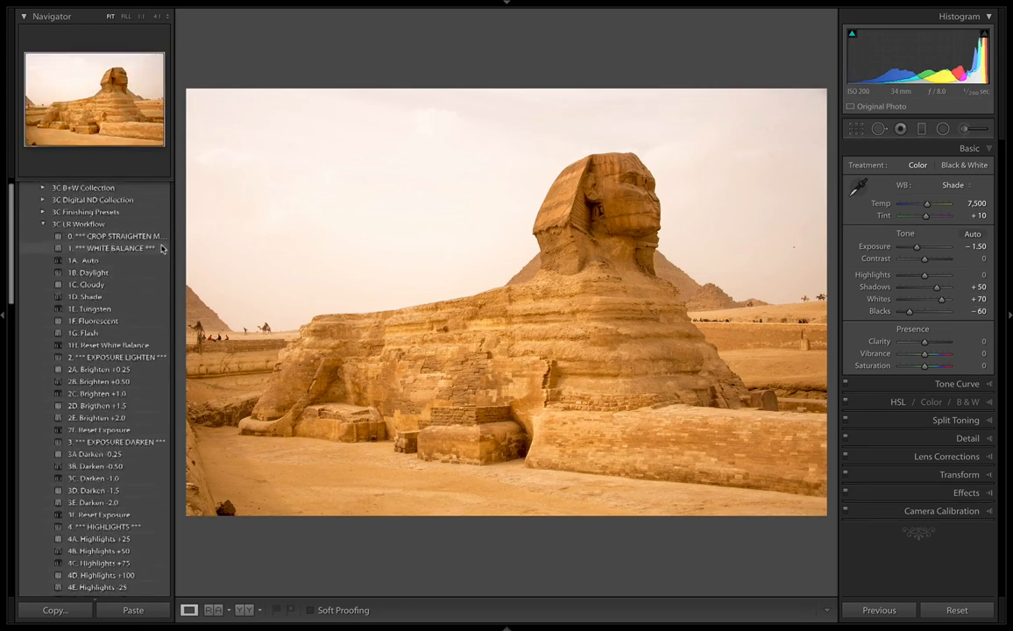
{"action": "scroll", "coordinate": [125, 296], "scroll_direction": "down", "scroll_amount": 4}
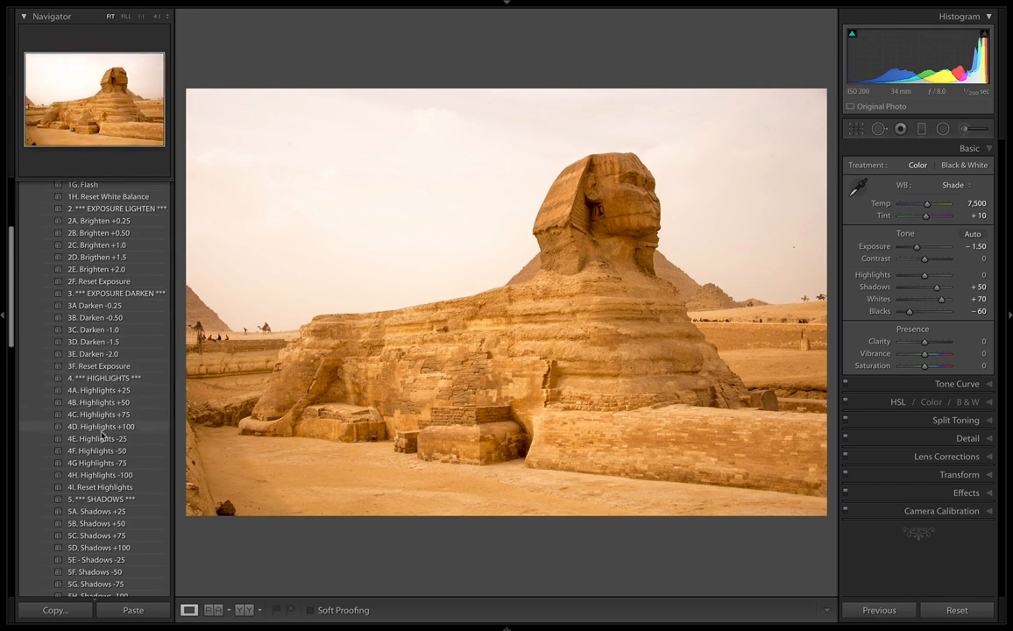
{"action": "left_click", "coordinate": [113, 476]}
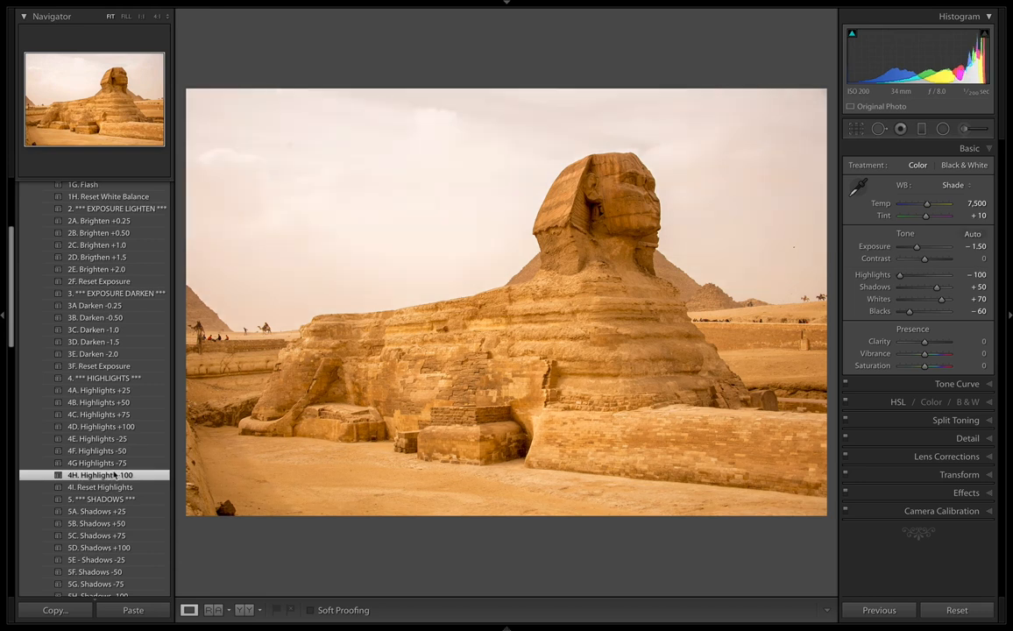
{"action": "left_click", "coordinate": [113, 464]}
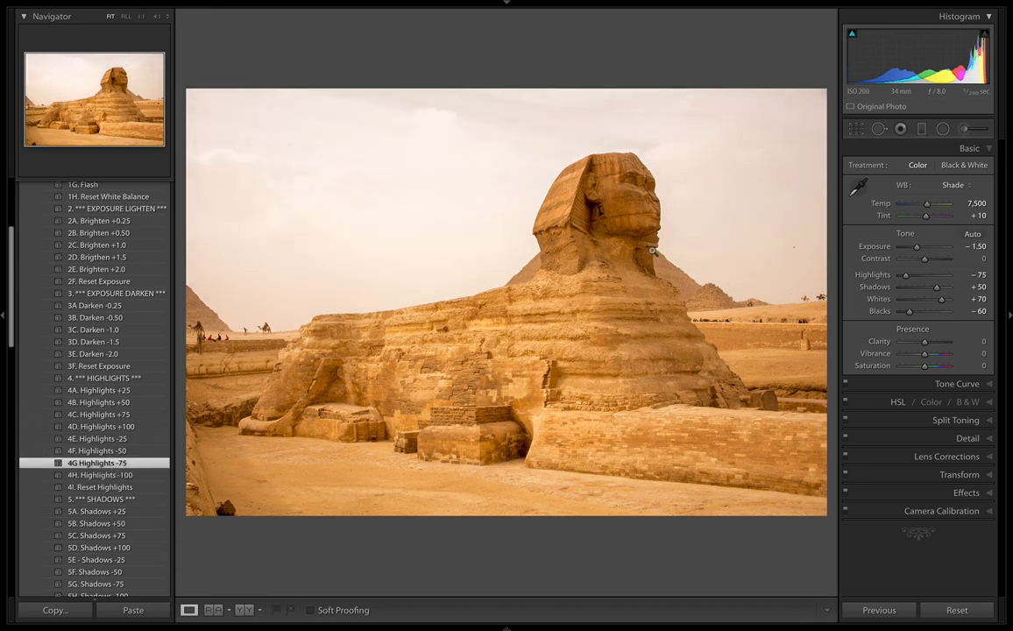
{"action": "left_click_drag", "start_coordinate": [906, 276], "coordinate": [847, 298]}
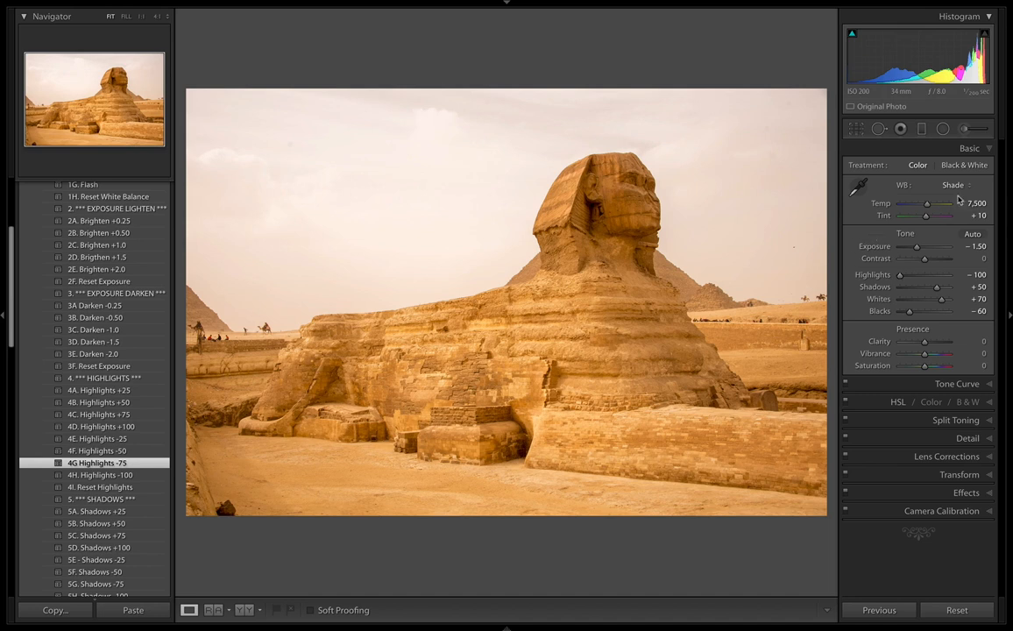
Change the white balance with the 1C. Cloudy preset and compare the edited photo with its before version
{"action": "scroll", "coordinate": [115, 302], "scroll_direction": "up", "scroll_amount": 5}
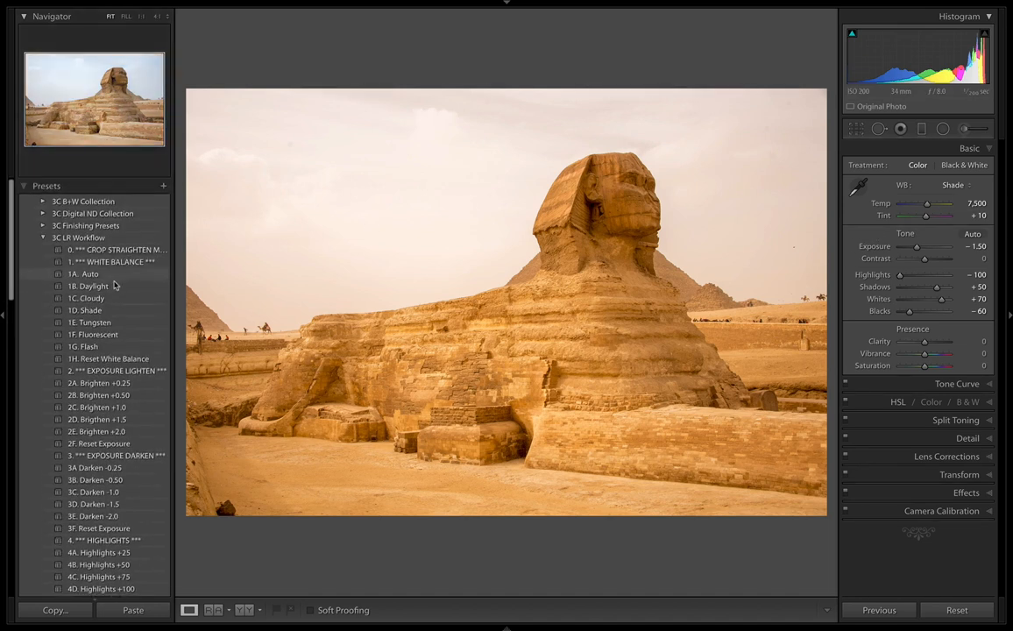
{"action": "left_click", "coordinate": [108, 300]}
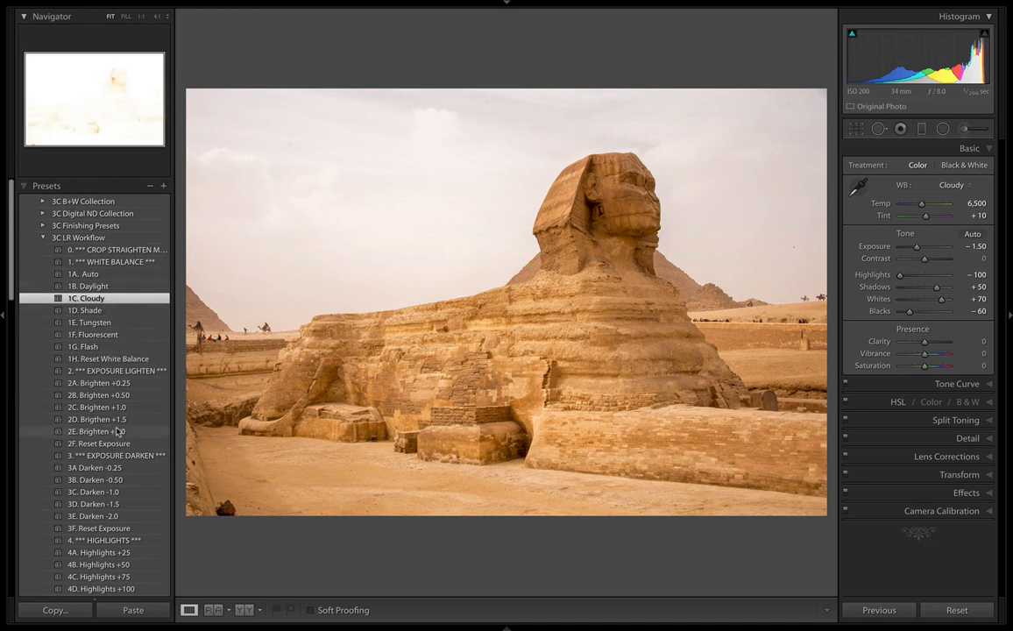
{"action": "scroll", "coordinate": [119, 386], "scroll_direction": "down", "scroll_amount": 3}
{"action": "scroll", "coordinate": [121, 406], "scroll_direction": "down", "scroll_amount": 3}
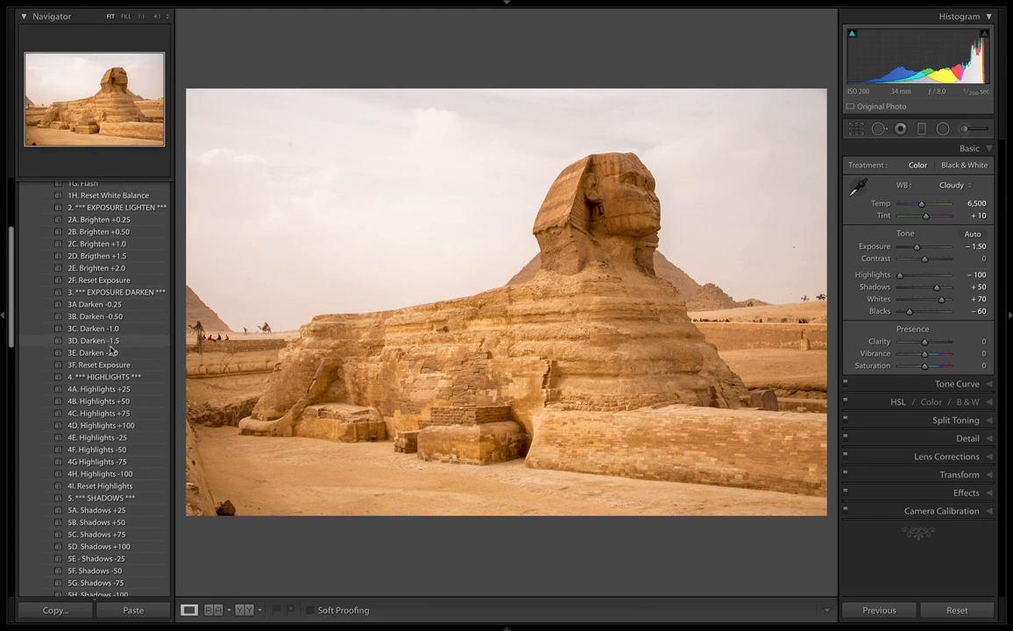
{"action": "scroll", "coordinate": [112, 358], "scroll_direction": "down", "scroll_amount": 4}
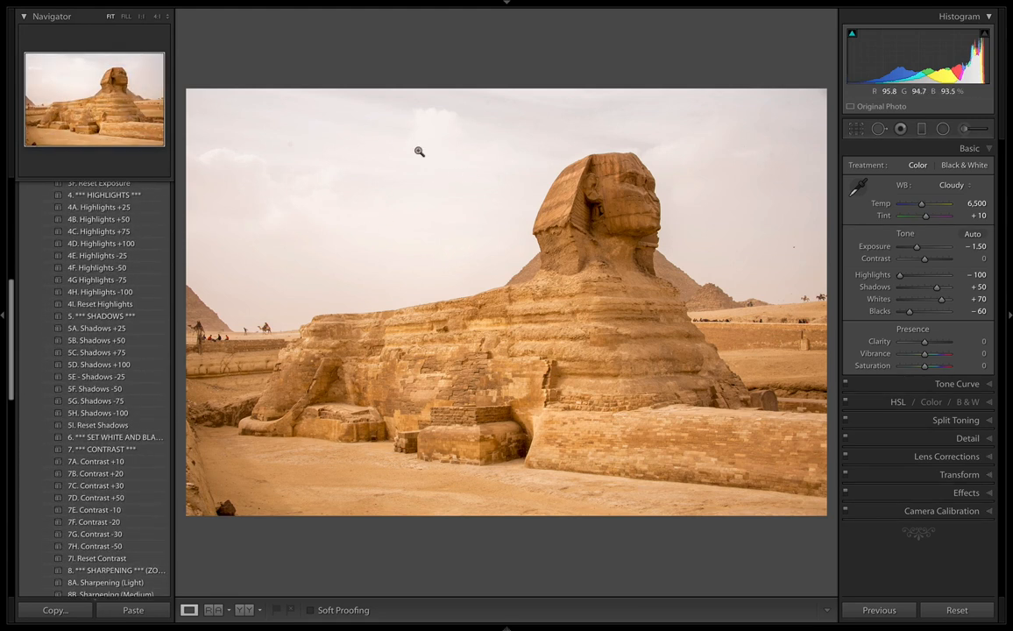
{"action": "scroll", "coordinate": [99, 385], "scroll_direction": "down", "scroll_amount": 2}
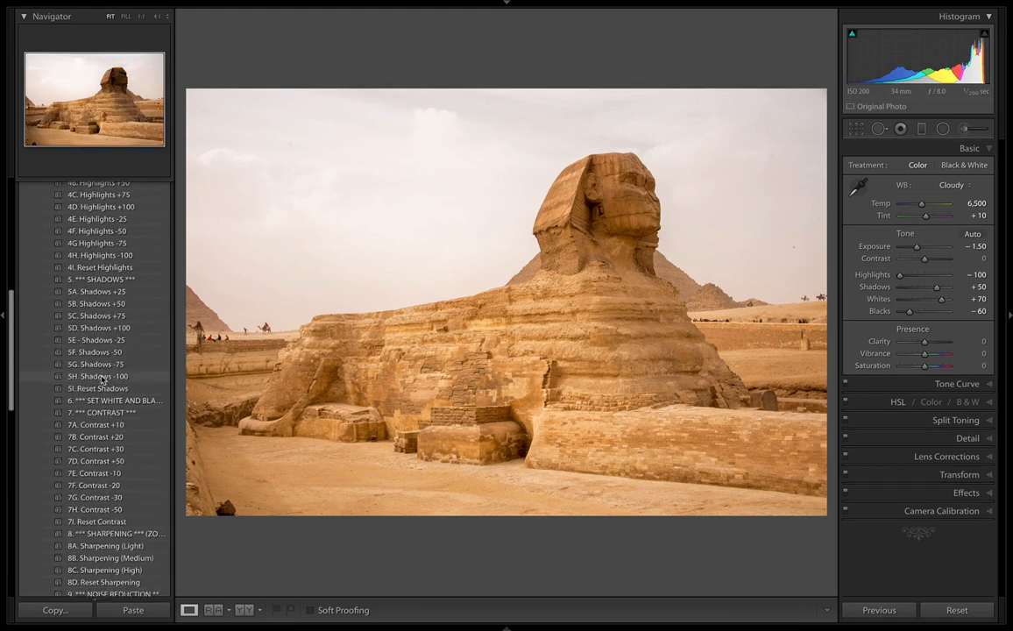
{"action": "scroll", "coordinate": [101, 377], "scroll_direction": "down", "scroll_amount": 1}
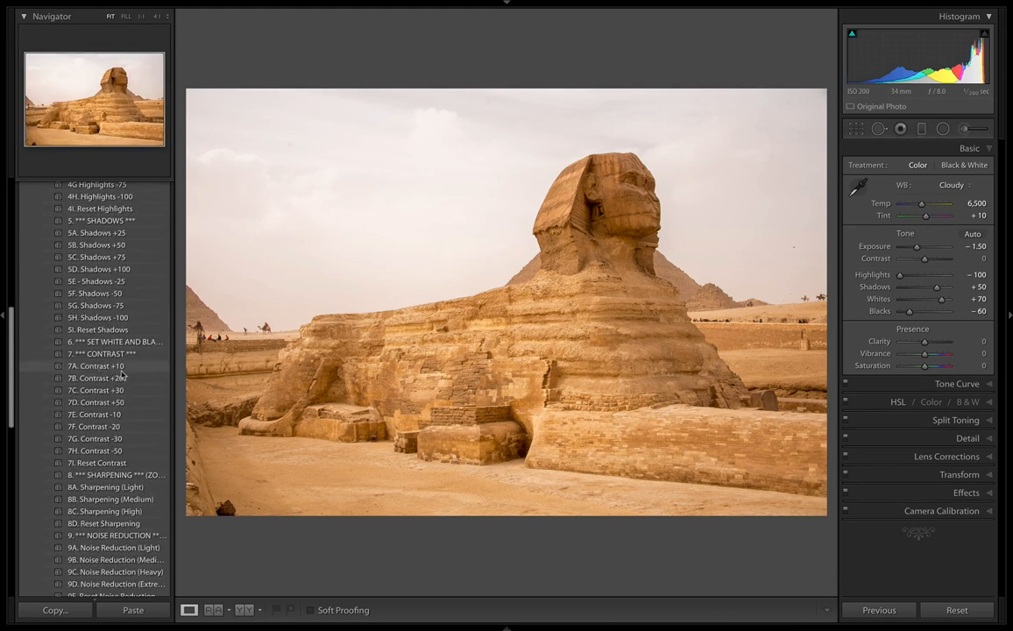
{"action": "key", "text": "backslash"}
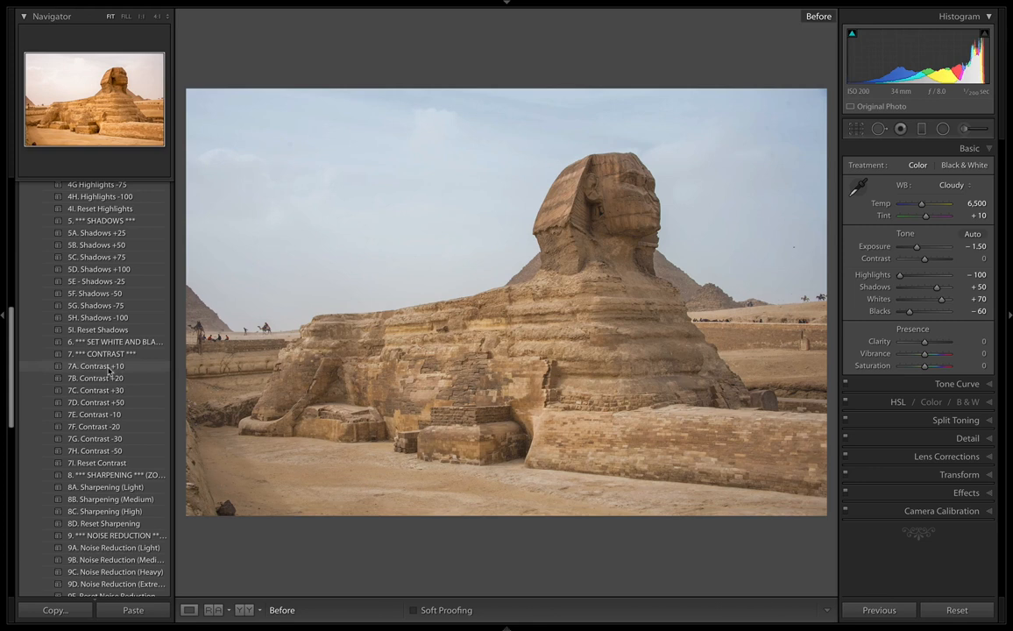
{"action": "key", "text": "backslash"}
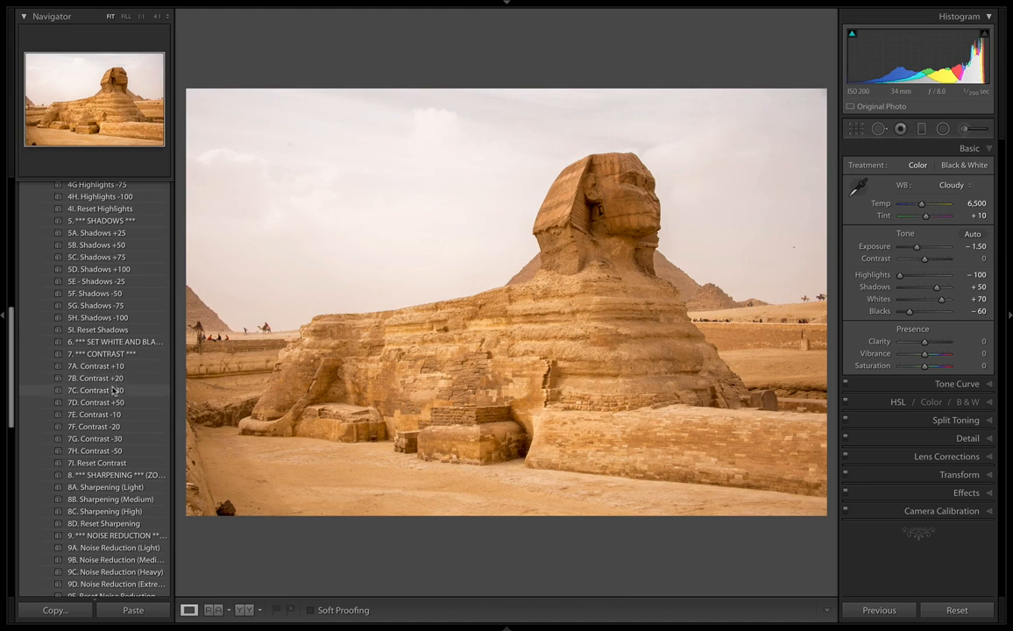
Increase the photo's contrast with the 7D. Contrast +50 workflow preset
{"action": "scroll", "coordinate": [111, 391], "scroll_direction": "down", "scroll_amount": 3}
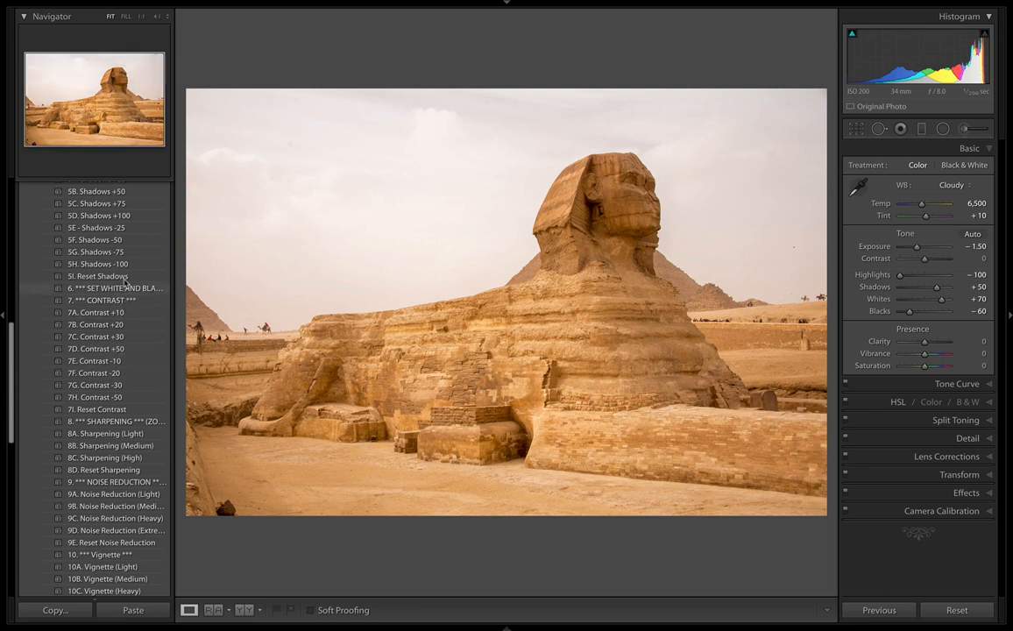
{"action": "scroll", "coordinate": [120, 243], "scroll_direction": "up", "scroll_amount": 2}
{"action": "scroll", "coordinate": [120, 263], "scroll_direction": "down", "scroll_amount": 2}
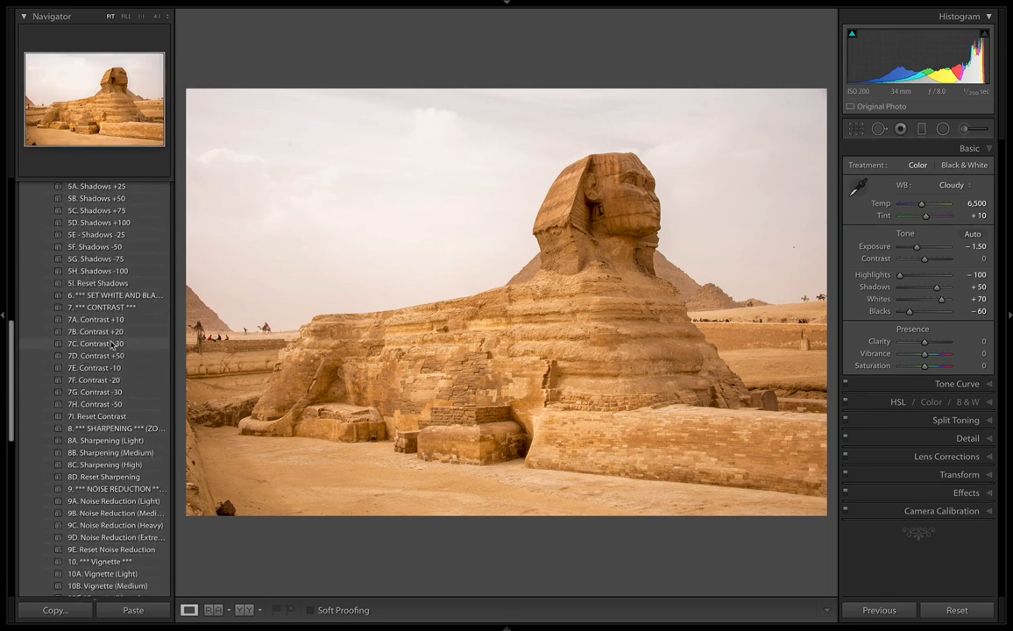
{"action": "left_click", "coordinate": [112, 356]}
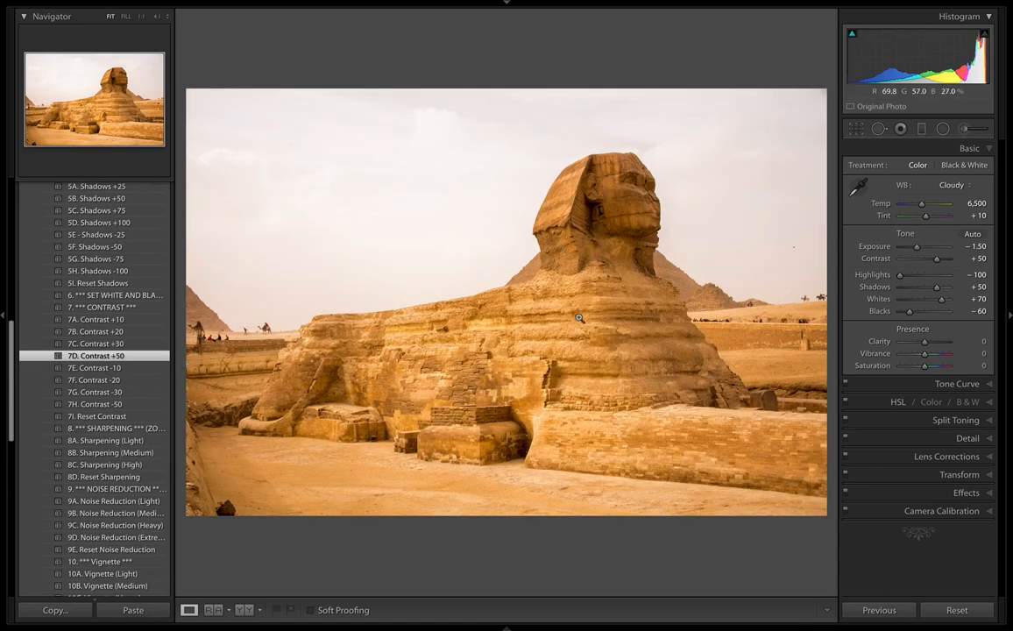
Display the photo's capture information over the image to check its ISO setting
{"action": "scroll", "coordinate": [106, 366], "scroll_direction": "down", "scroll_amount": 4}
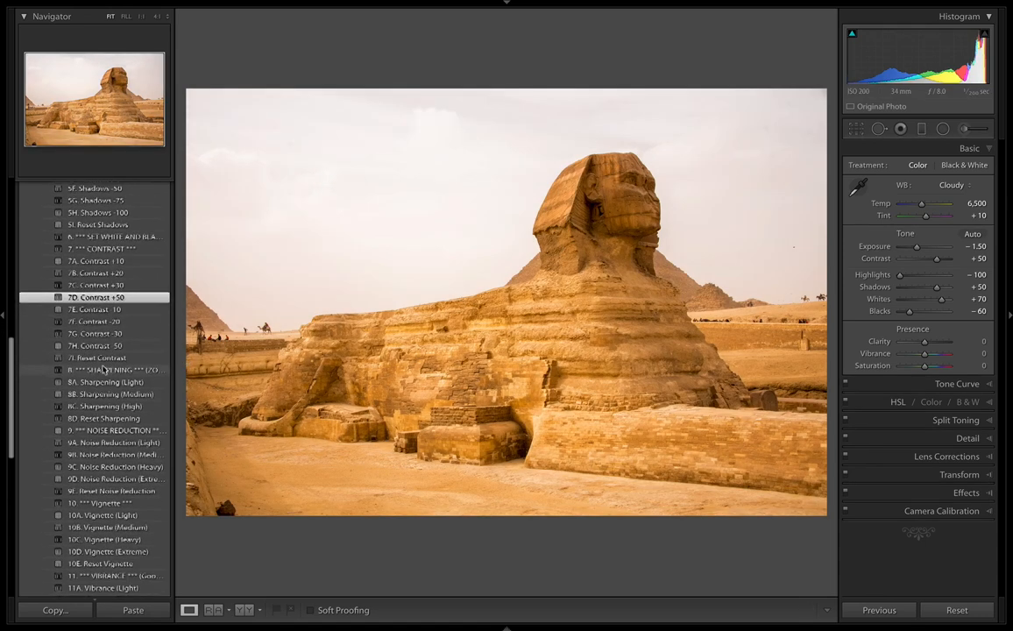
{"action": "scroll", "coordinate": [106, 367], "scroll_direction": "down", "scroll_amount": 5}
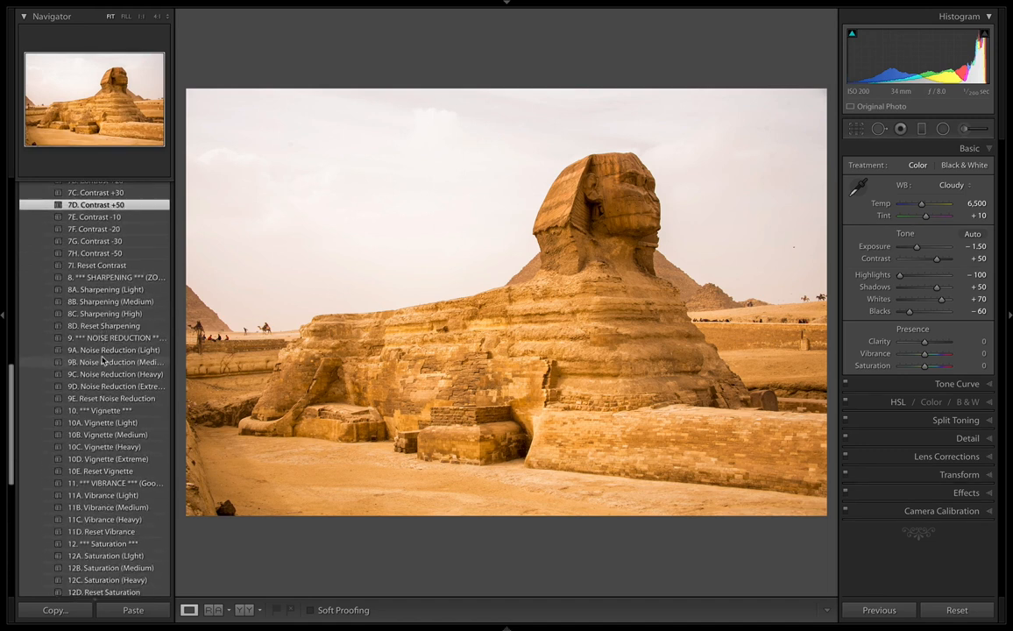
{"action": "key", "text": "super+i"}
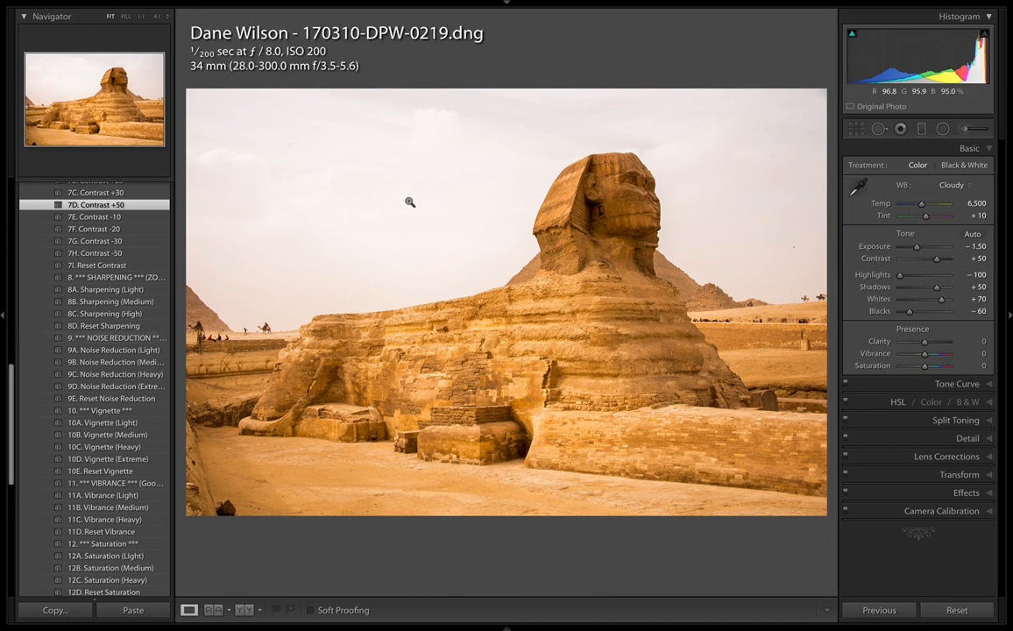
{"action": "key", "text": "Escape"}
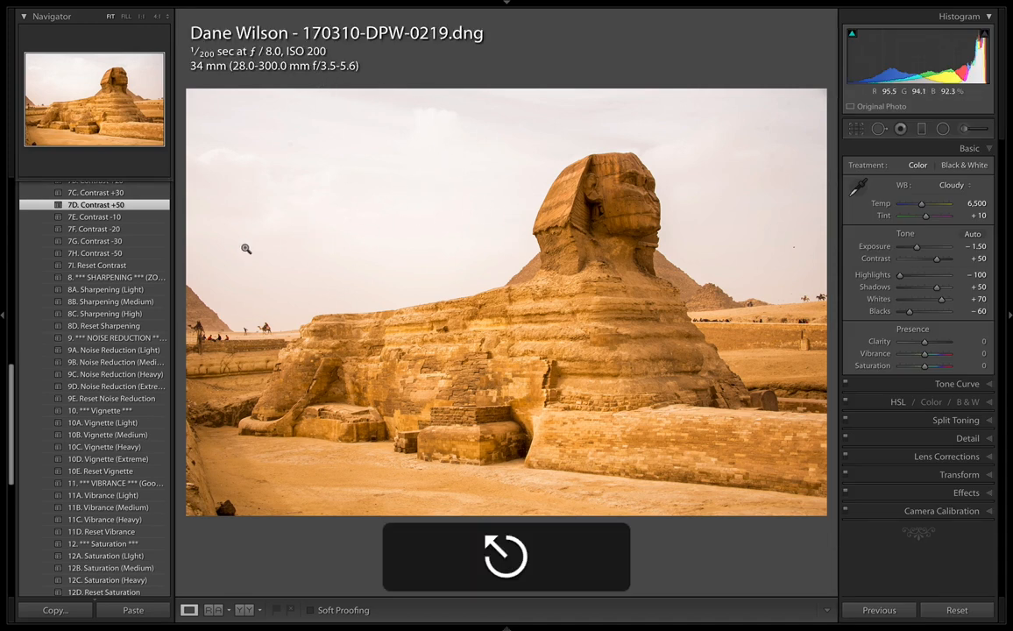
Inspect the Sphinx's head and body at 1:1 for noise, and hide the capture information overlay
{"action": "left_click", "coordinate": [626, 238]}
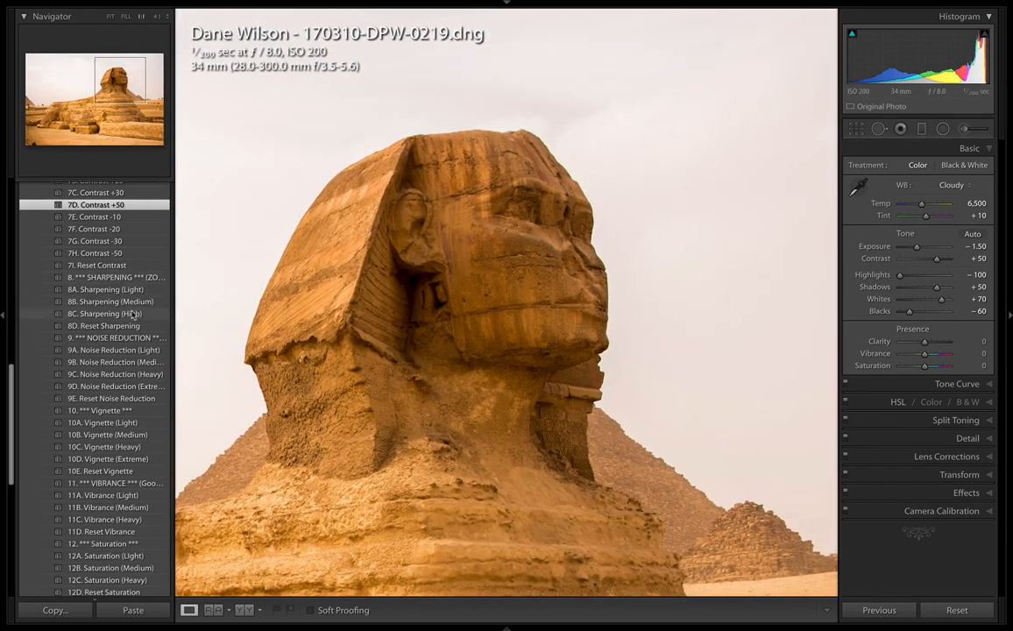
{"action": "scroll", "coordinate": [518, 242], "scroll_direction": "down", "scroll_amount": 10}
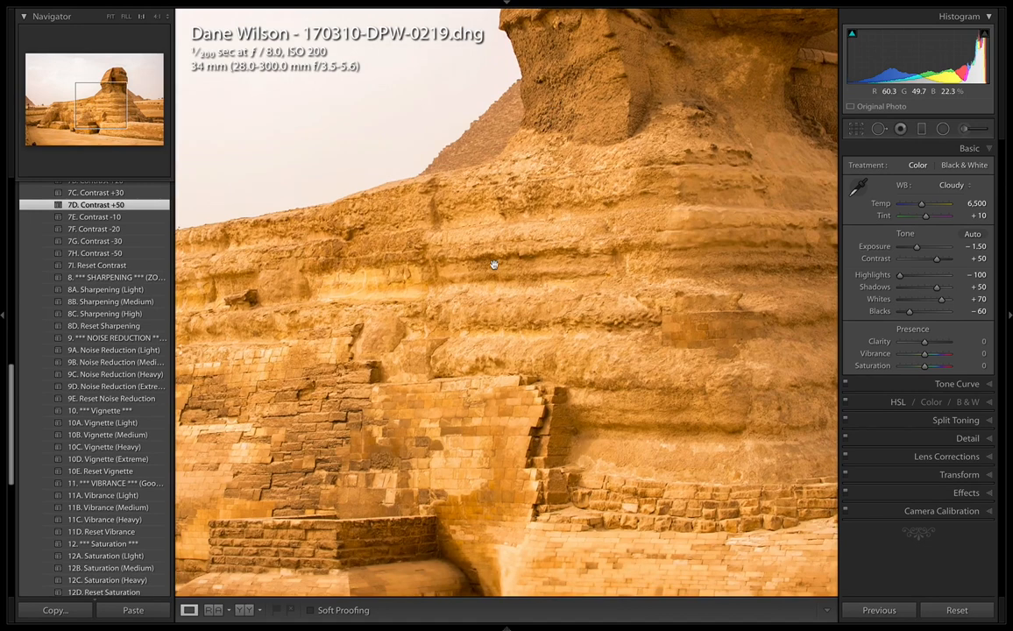
{"action": "scroll", "coordinate": [565, 175], "scroll_direction": "up", "scroll_amount": 10}
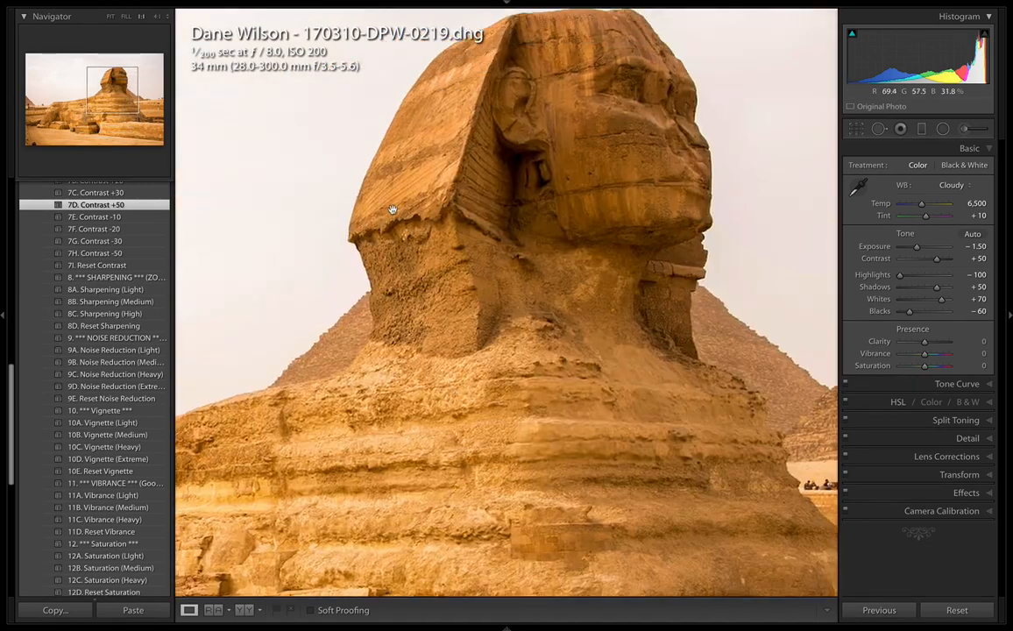
{"action": "key", "text": "super+i"}
{"action": "right_click", "coordinate": [499, 412]}
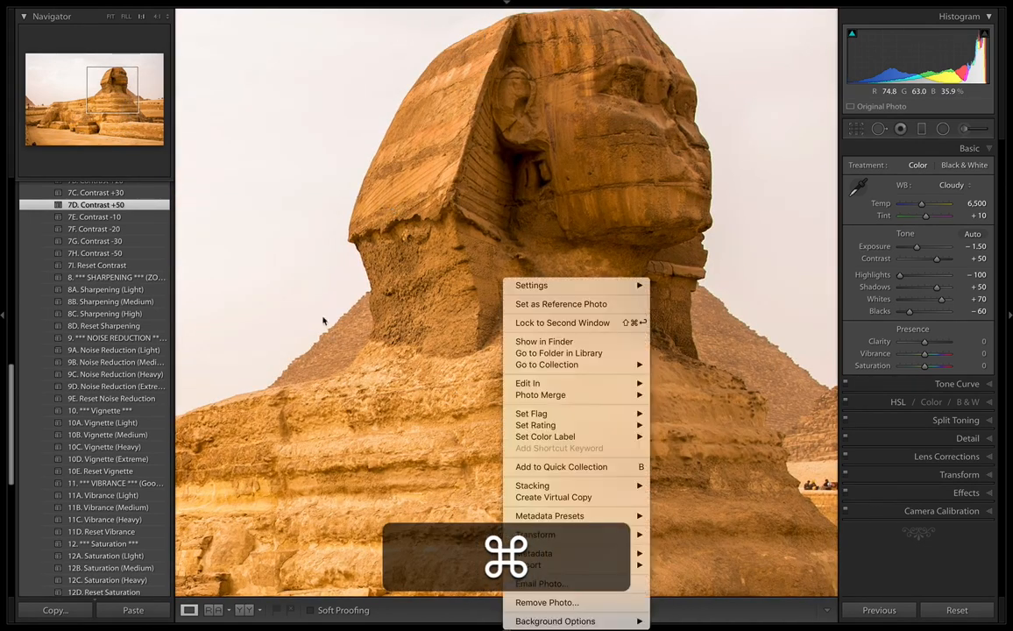
{"action": "left_click", "coordinate": [332, 270]}
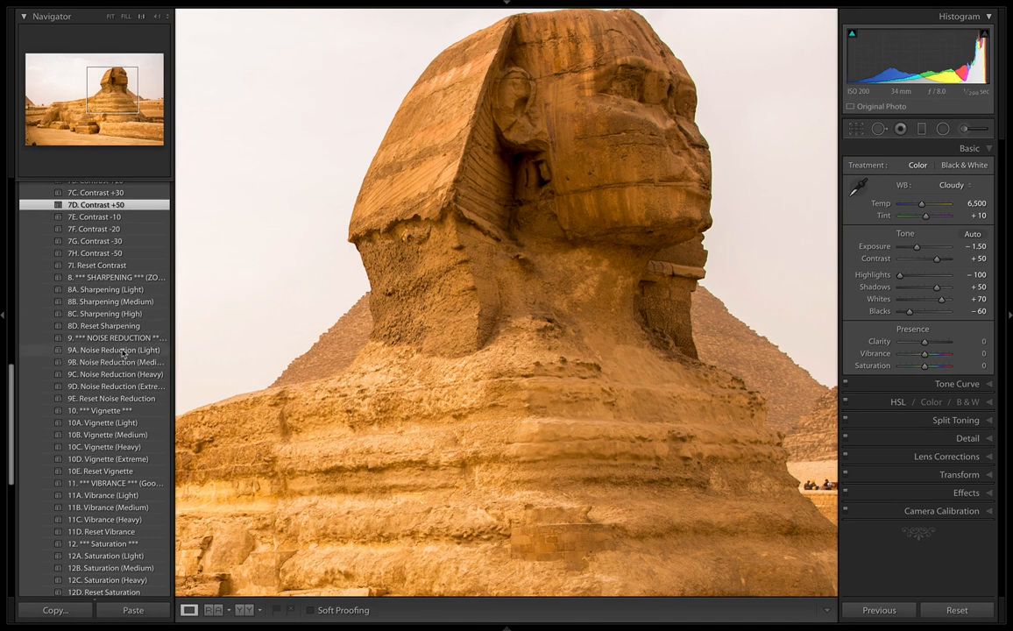
Try the 8C. Sharpening (High) preset, settle on 8B. Sharpening (Medium), and set the sharpening Masking to 41
{"action": "scroll", "coordinate": [124, 396], "scroll_direction": "down", "scroll_amount": 1}
{"action": "scroll", "coordinate": [123, 396], "scroll_direction": "up", "scroll_amount": 1}
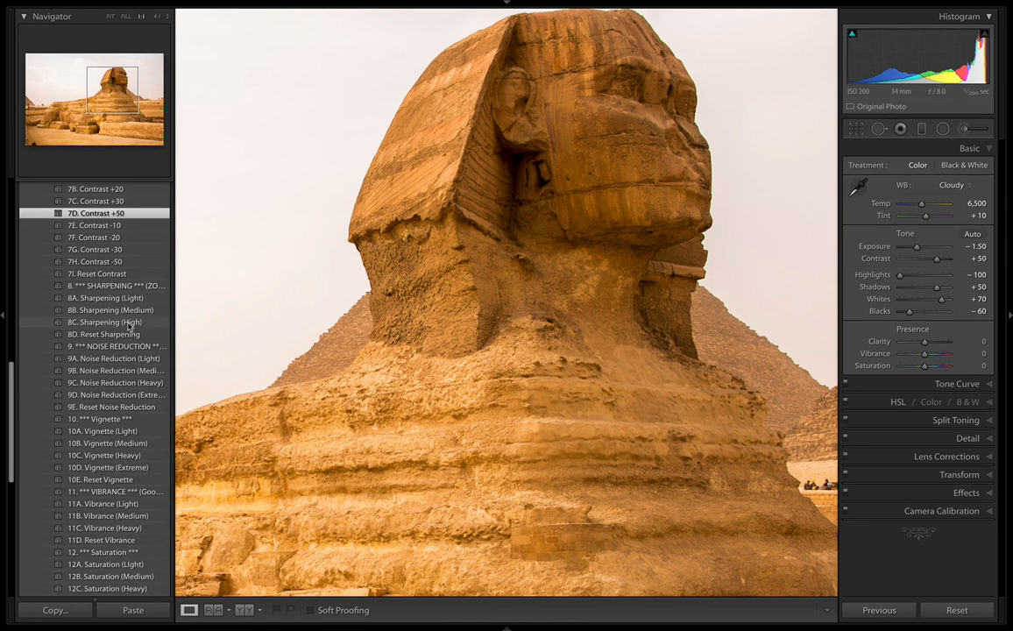
{"action": "left_click", "coordinate": [131, 322]}
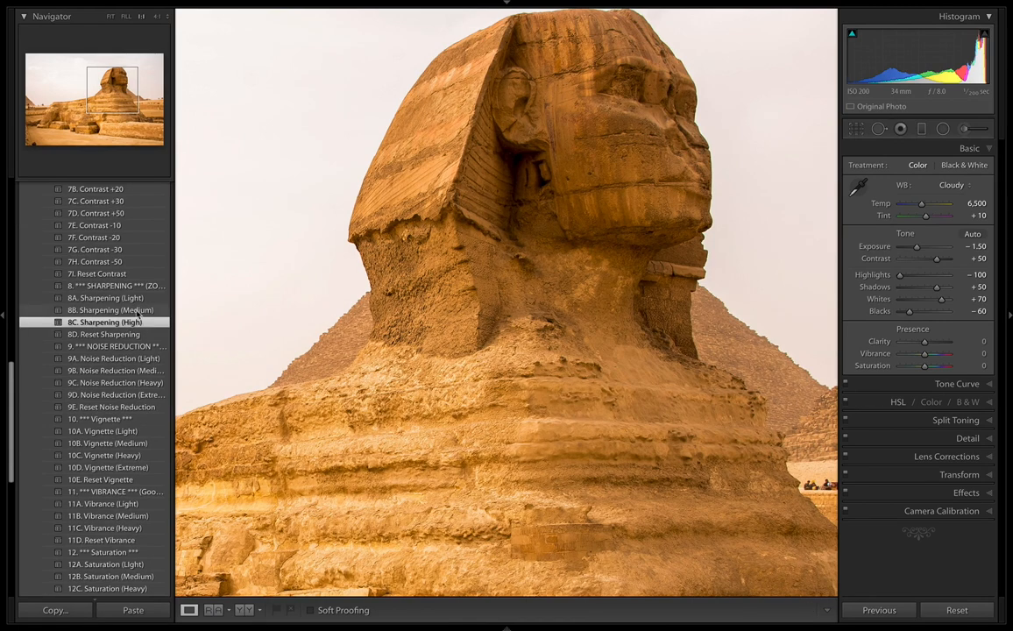
{"action": "left_click", "coordinate": [132, 310]}
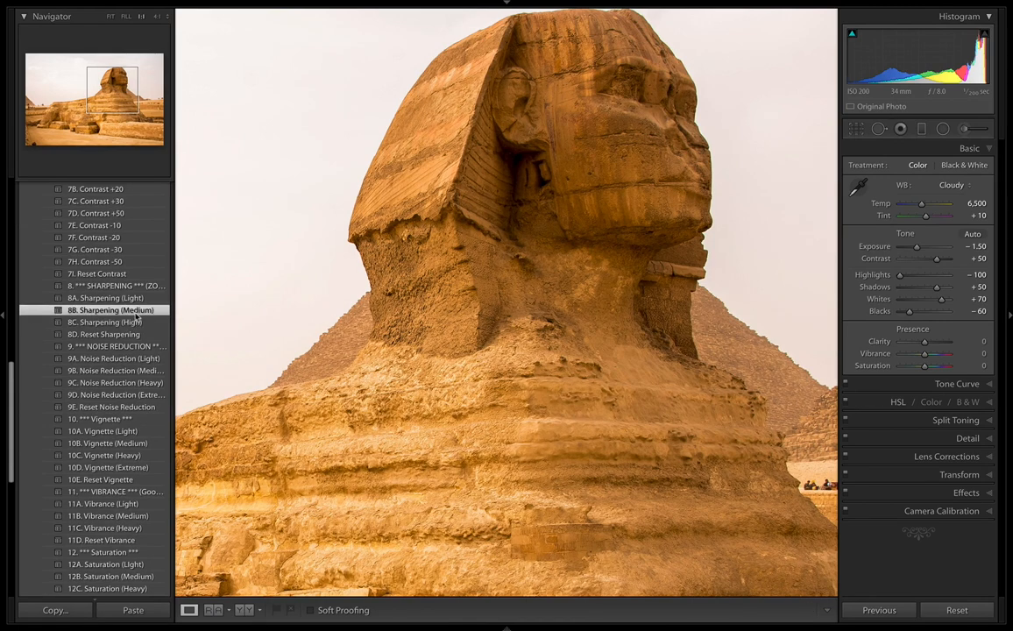
{"action": "left_click", "coordinate": [500, 290]}
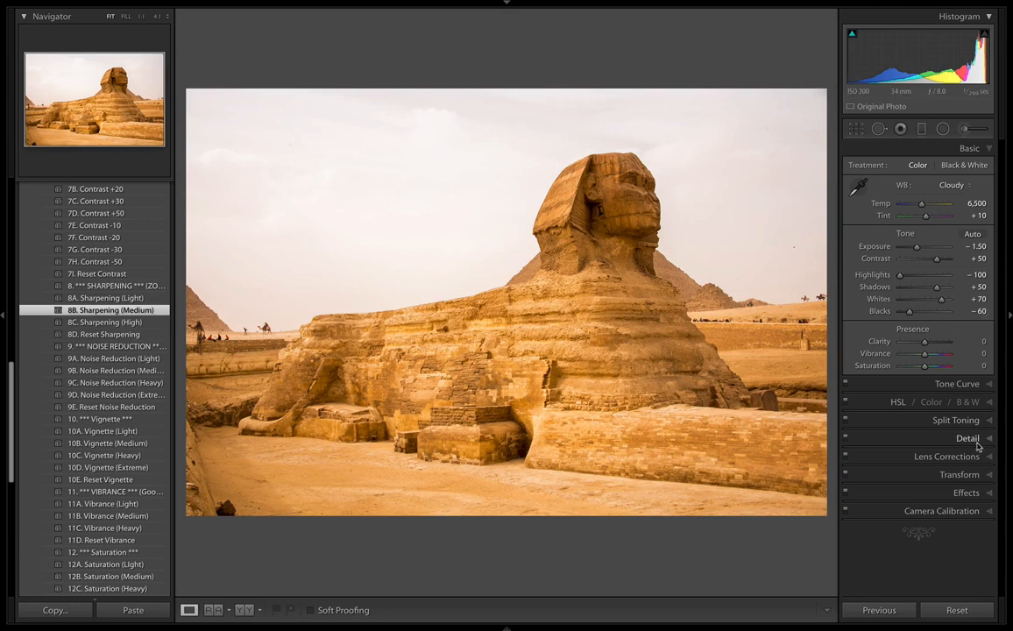
{"action": "left_click", "coordinate": [979, 445]}
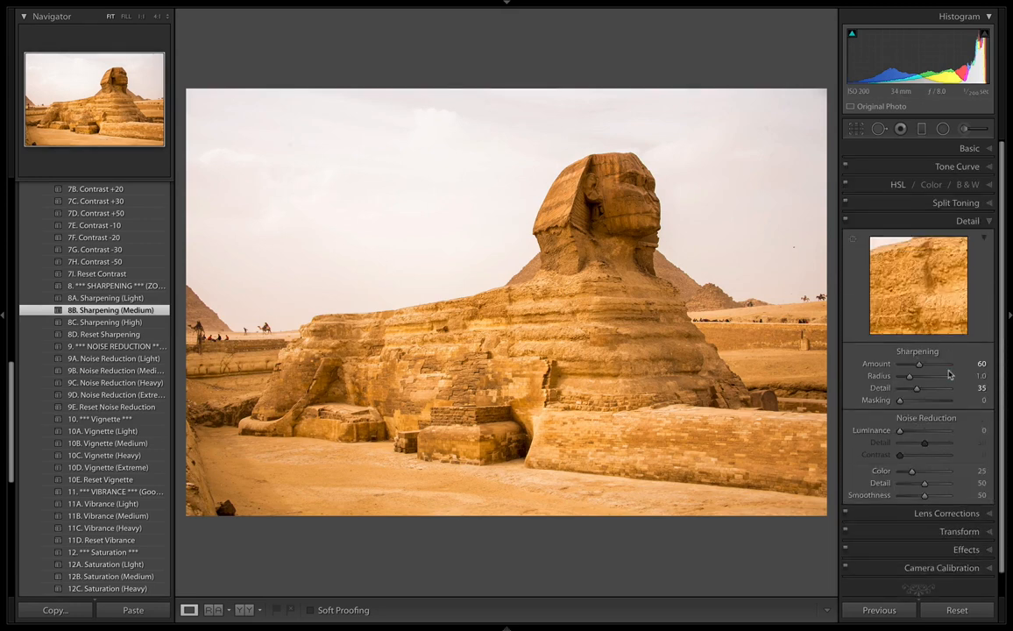
{"action": "left_click_drag", "start_coordinate": [900, 400], "coordinate": [920, 402]}
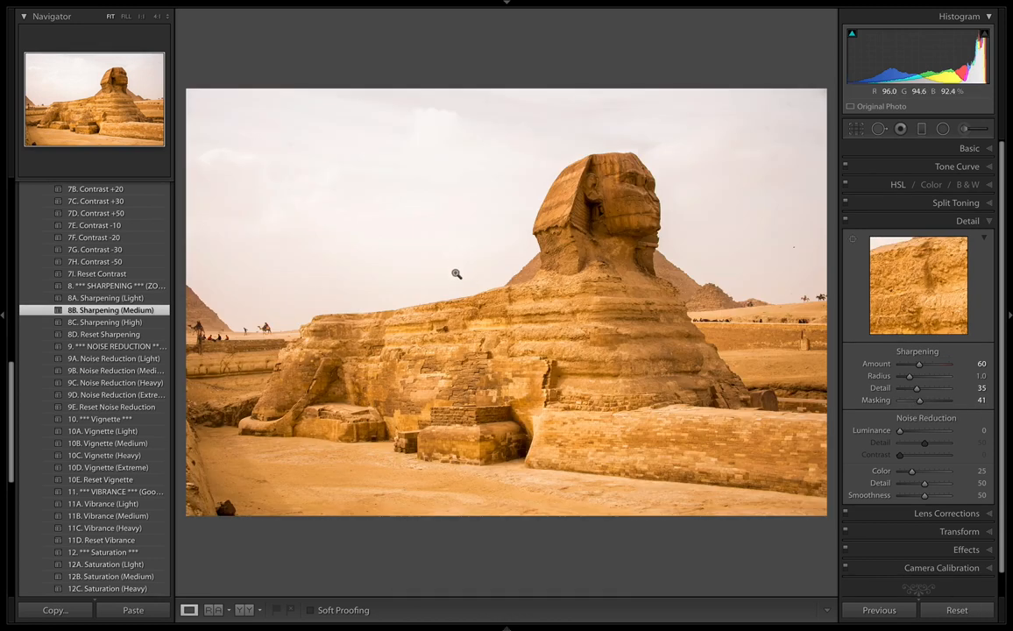
Enhance the photo with the 13B. Clarity (Medium) and 11B. Vibrance (Medium) workflow presets
{"action": "scroll", "coordinate": [112, 421], "scroll_direction": "down", "scroll_amount": 3}
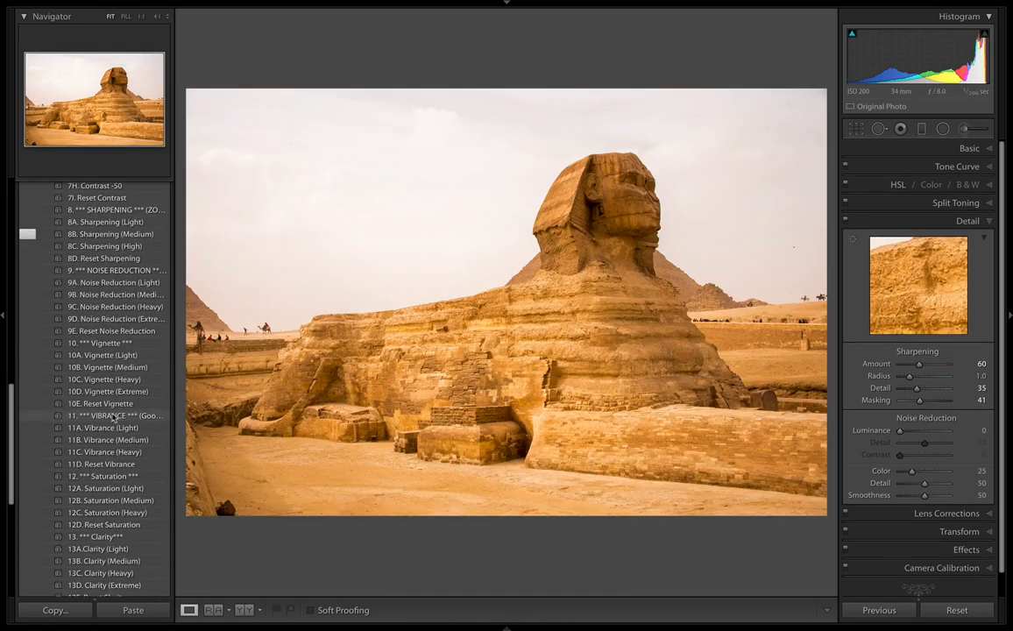
{"action": "scroll", "coordinate": [112, 419], "scroll_direction": "down", "scroll_amount": 3}
{"action": "scroll", "coordinate": [126, 415], "scroll_direction": "down", "scroll_amount": 2}
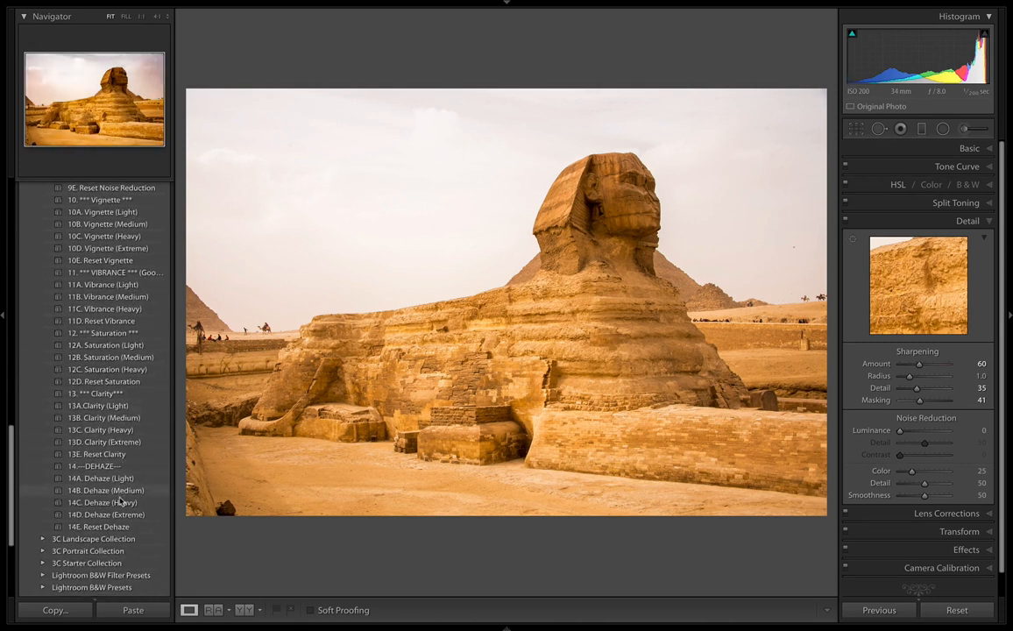
{"action": "left_click", "coordinate": [129, 420]}
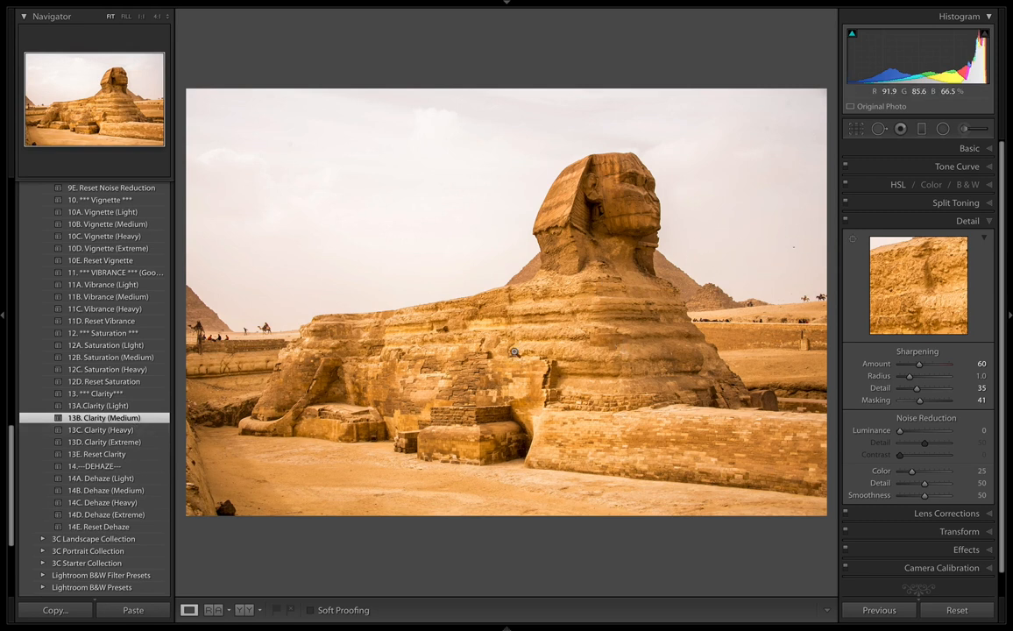
{"action": "scroll", "coordinate": [96, 281], "scroll_direction": "up", "scroll_amount": 2}
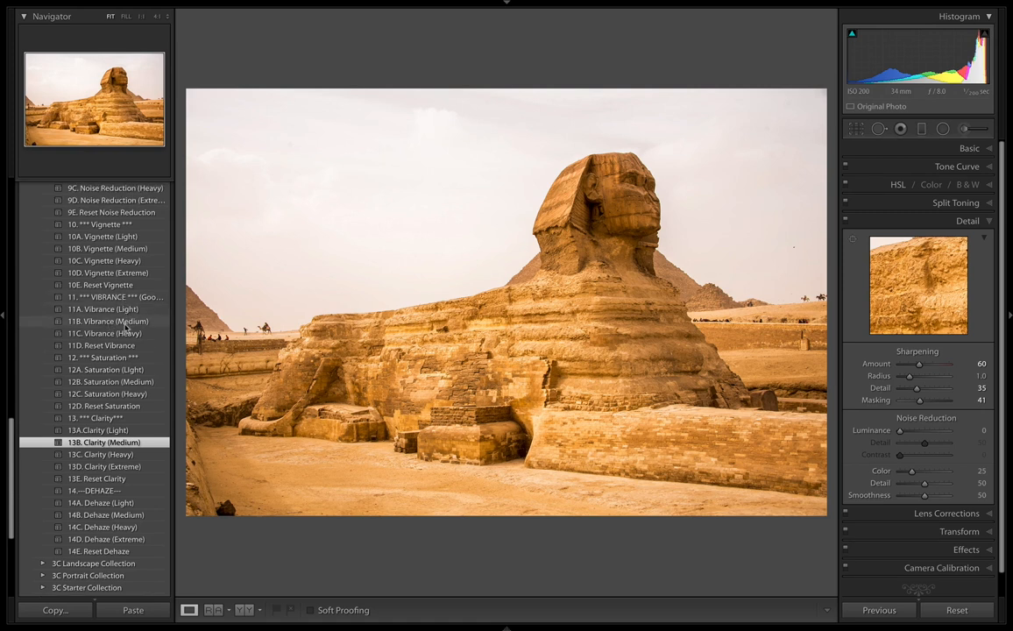
{"action": "left_click", "coordinate": [125, 323]}
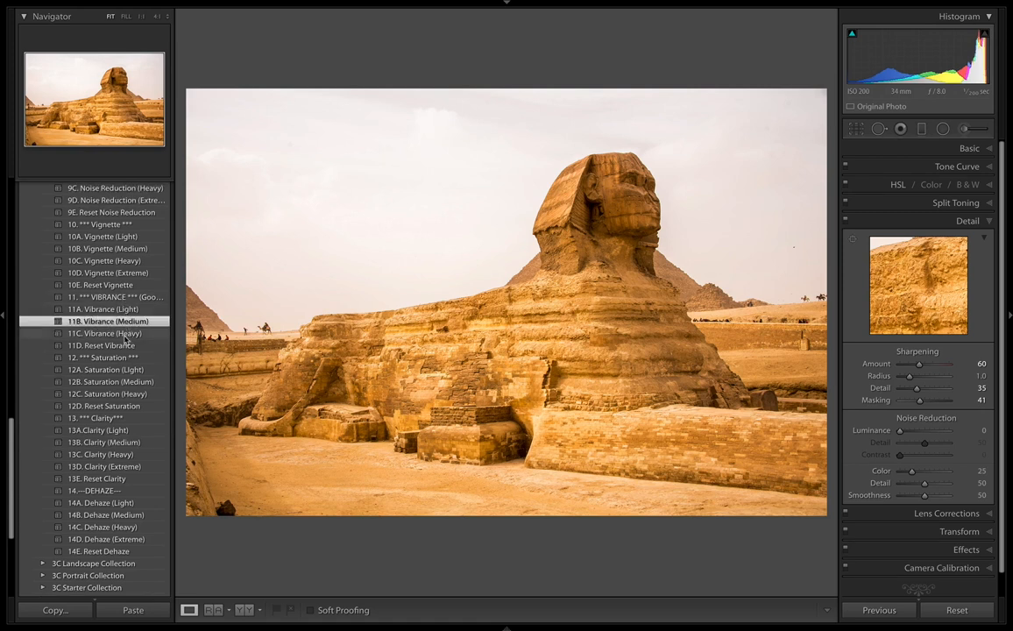
Try the 14B. Dehaze (Medium) and 14C. Dehaze (Heavy) presets, and remove the effect with 14E. Reset Dehaze
{"action": "scroll", "coordinate": [125, 340], "scroll_direction": "down", "scroll_amount": 4}
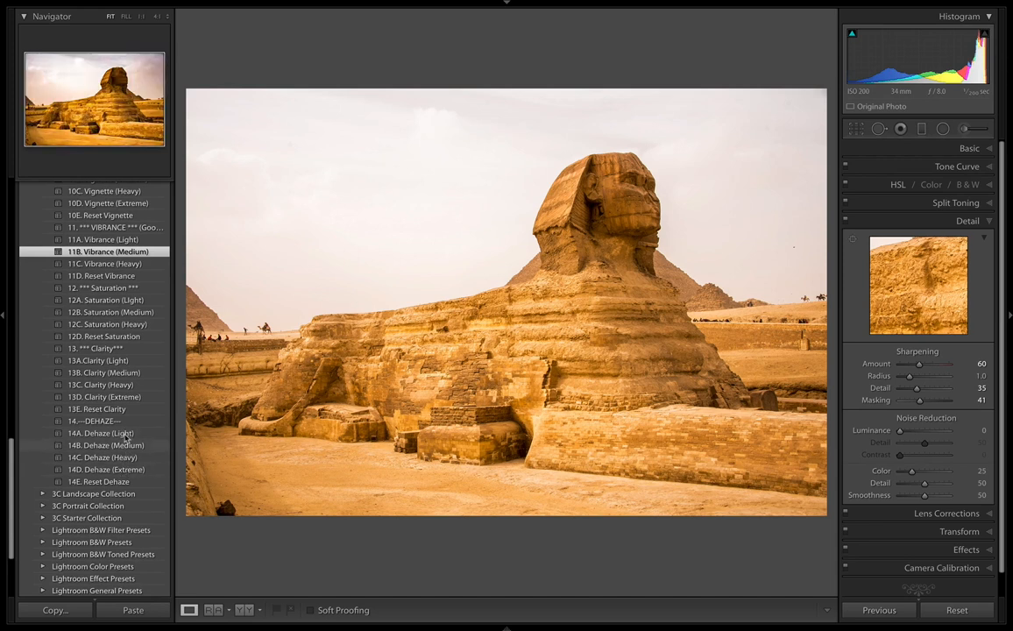
{"action": "left_click", "coordinate": [125, 447]}
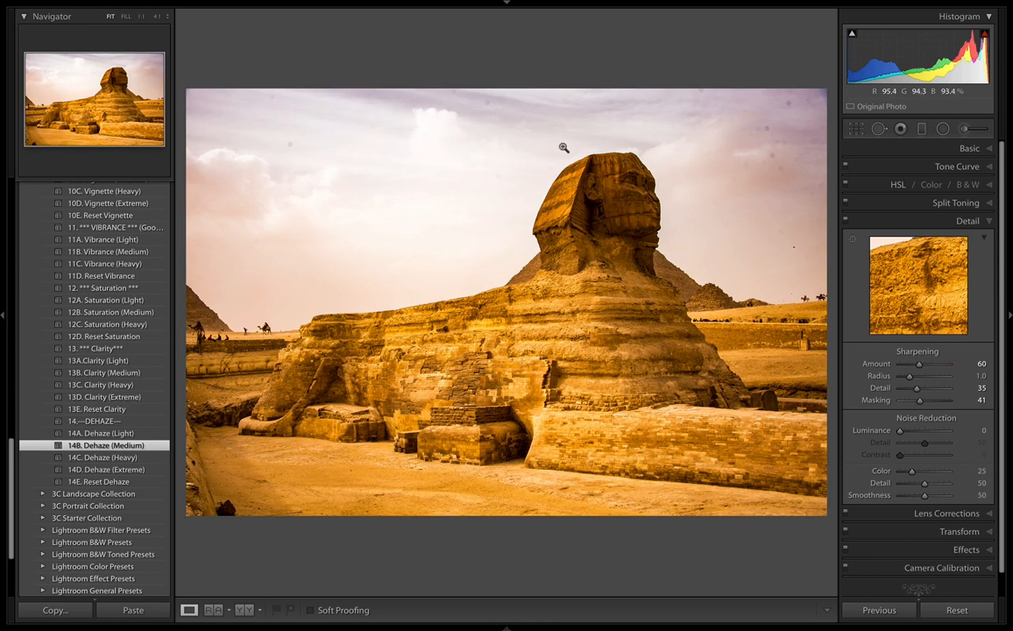
{"action": "left_click", "coordinate": [99, 458]}
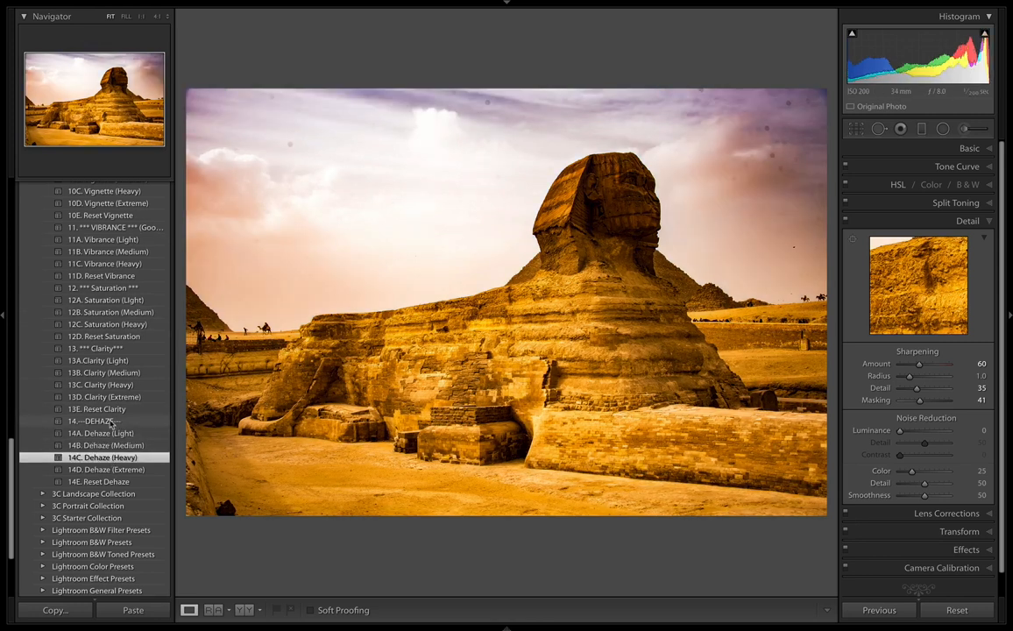
{"action": "left_click", "coordinate": [98, 481]}
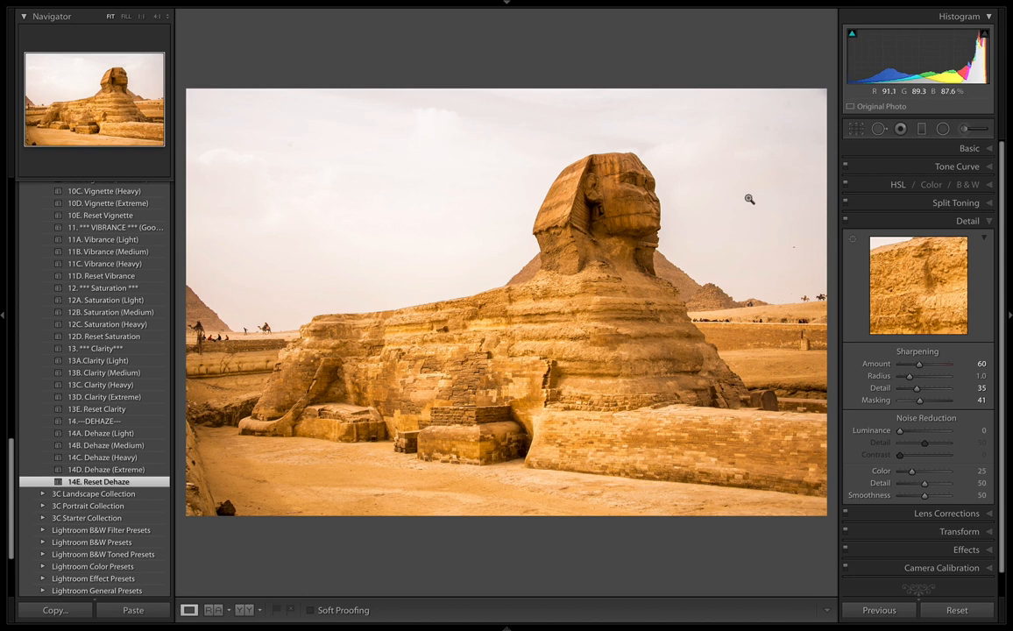
Darken the photo's overall Exposure to -2.40 and raise Shadows to +100
{"action": "left_click", "coordinate": [977, 149]}
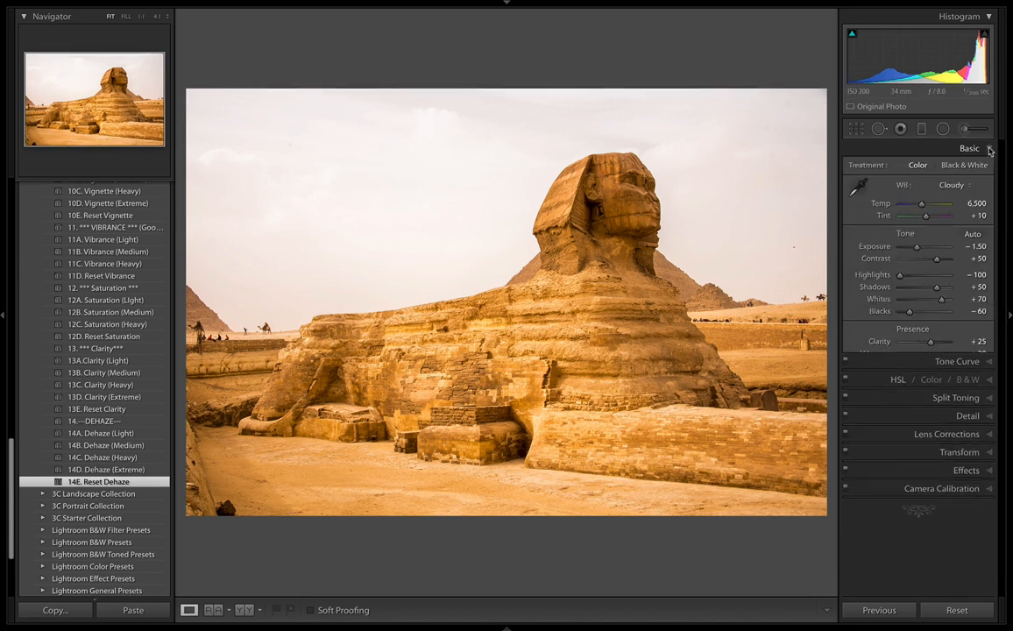
{"action": "left_click_drag", "start_coordinate": [959, 245], "coordinate": [929, 246]}
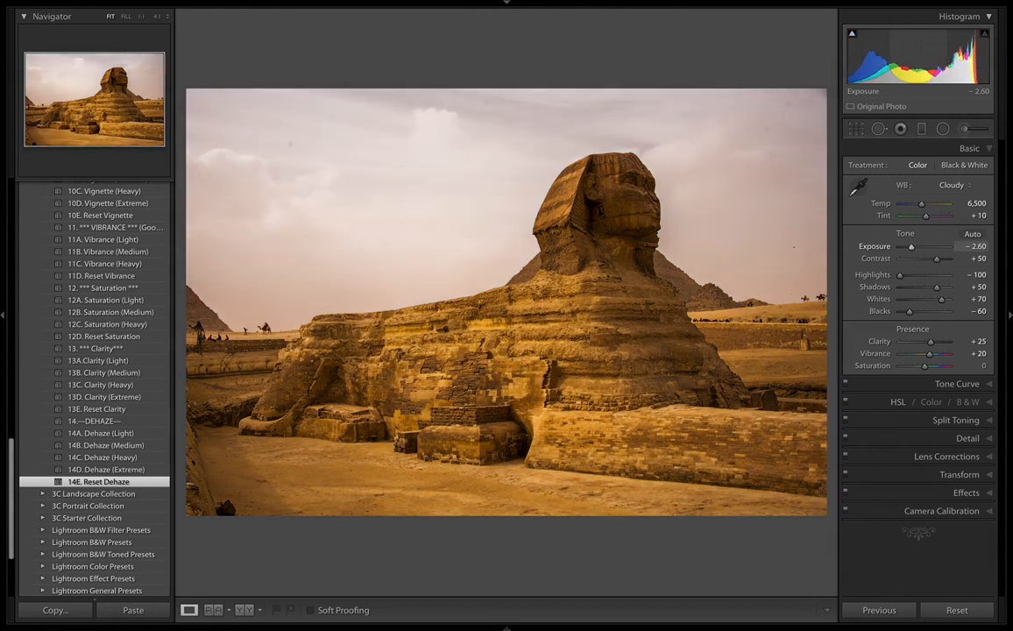
{"action": "left_click_drag", "start_coordinate": [974, 249], "coordinate": [980, 249]}
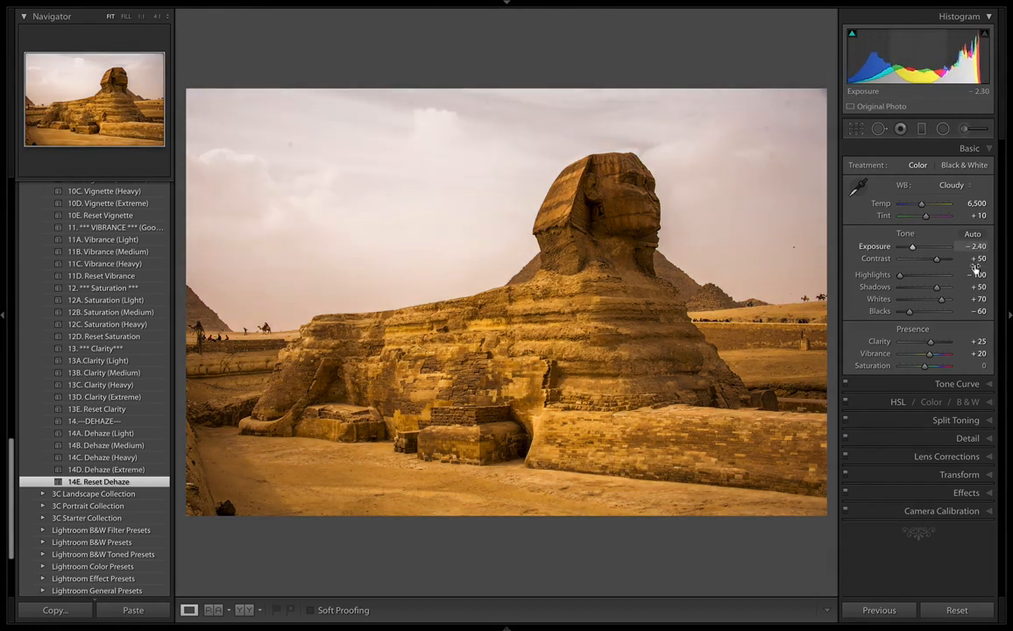
{"action": "left_click_drag", "start_coordinate": [940, 293], "coordinate": [953, 287]}
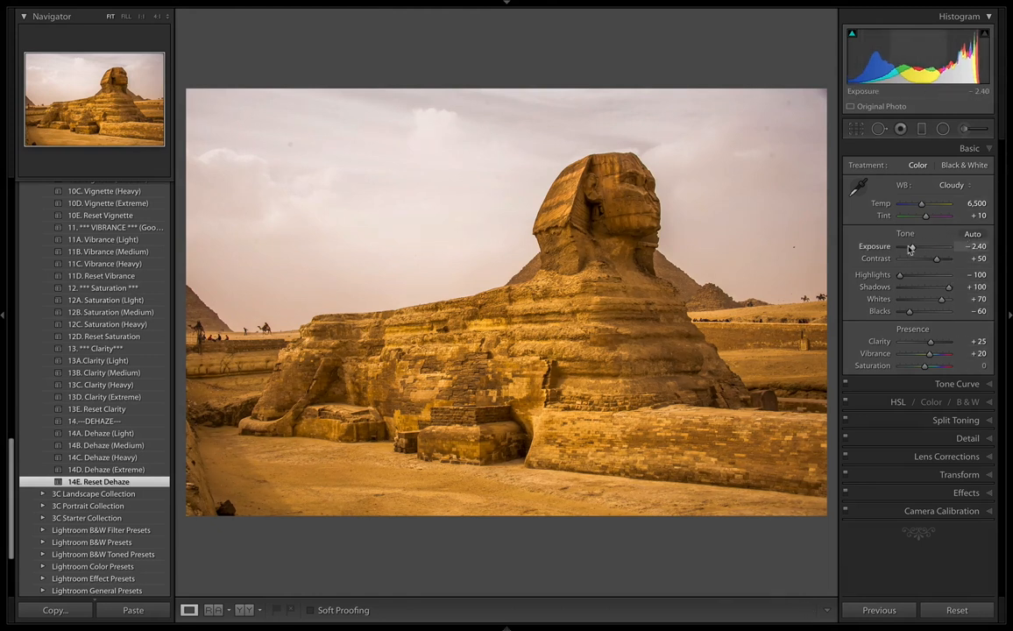
Add a slightly tilted graduated filter from the Sphinx's head down to its base, and check its coverage with the mask overlay
{"action": "left_click", "coordinate": [922, 129]}
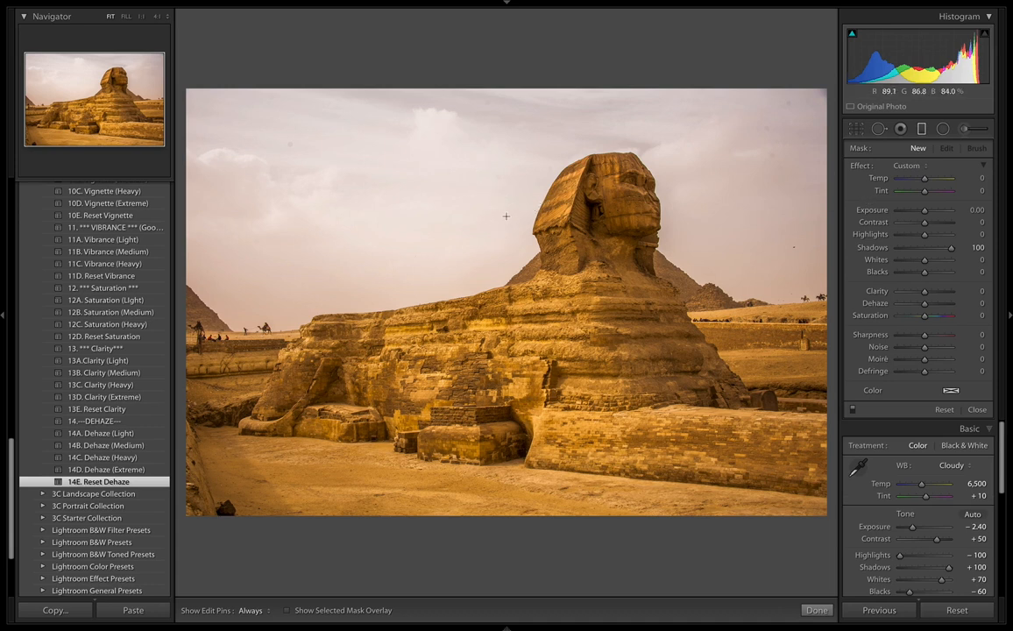
{"action": "left_click_drag", "start_coordinate": [493, 236], "coordinate": [511, 389]}
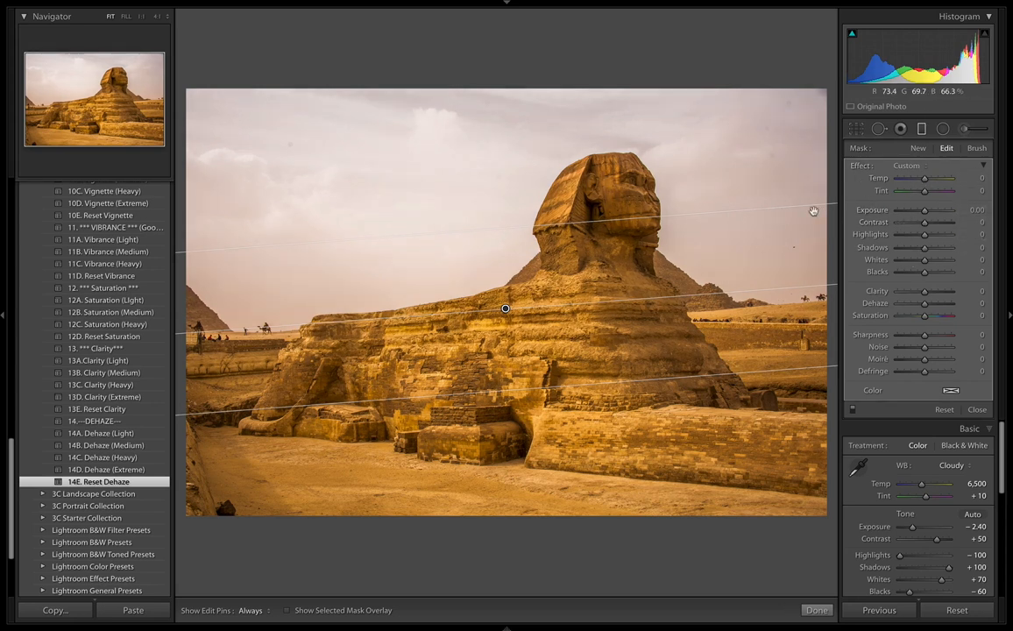
{"action": "key", "text": "o"}
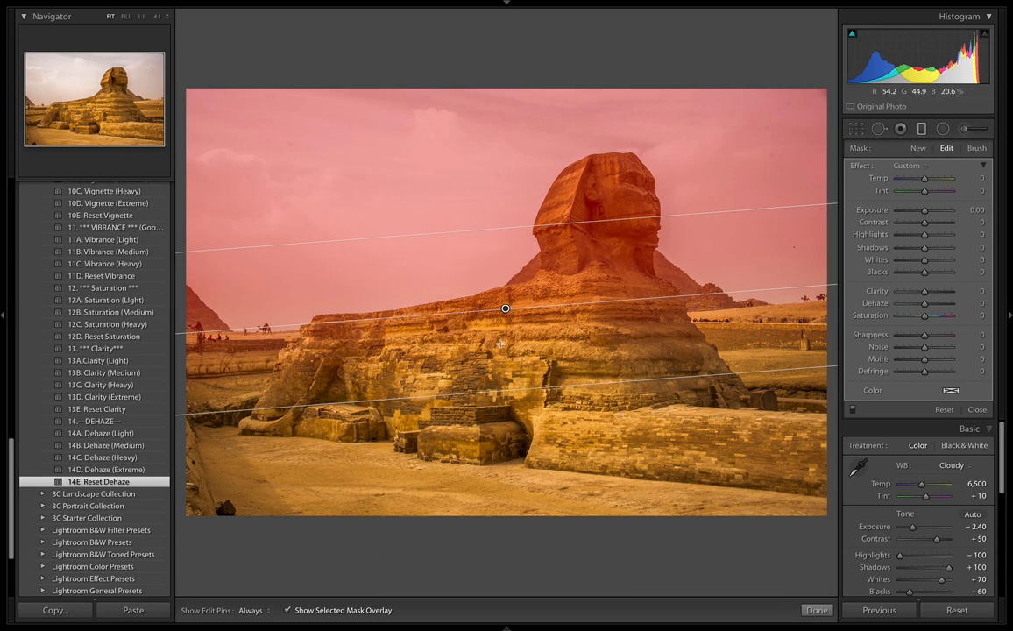
{"action": "key", "text": "o"}
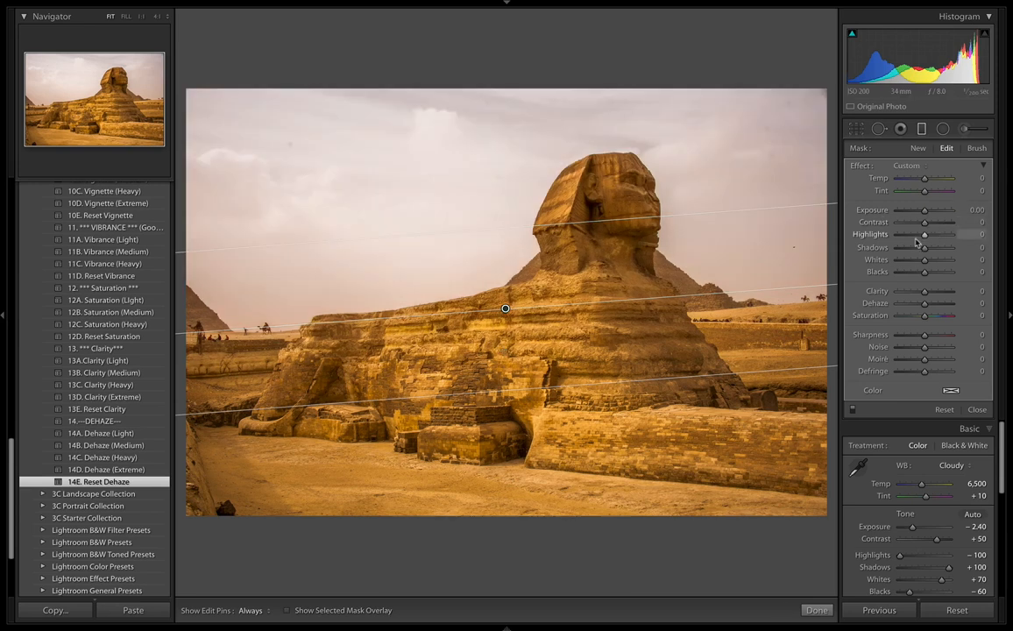
Set the graduated filter's Highlights to -94 and Temp to -53, and widen its transition both upward and downward
{"action": "left_click", "coordinate": [898, 239]}
{"action": "left_click_drag", "start_coordinate": [924, 178], "coordinate": [911, 188]}
{"action": "mouse_move", "coordinate": [549, 395]}
{"action": "left_mouse_down"}
{"action": "mouse_move", "coordinate": [550, 425]}
{"action": "mouse_move", "coordinate": [550, 413]}
{"action": "left_mouse_up"}
{"action": "left_click_drag", "start_coordinate": [595, 221], "coordinate": [593, 210]}
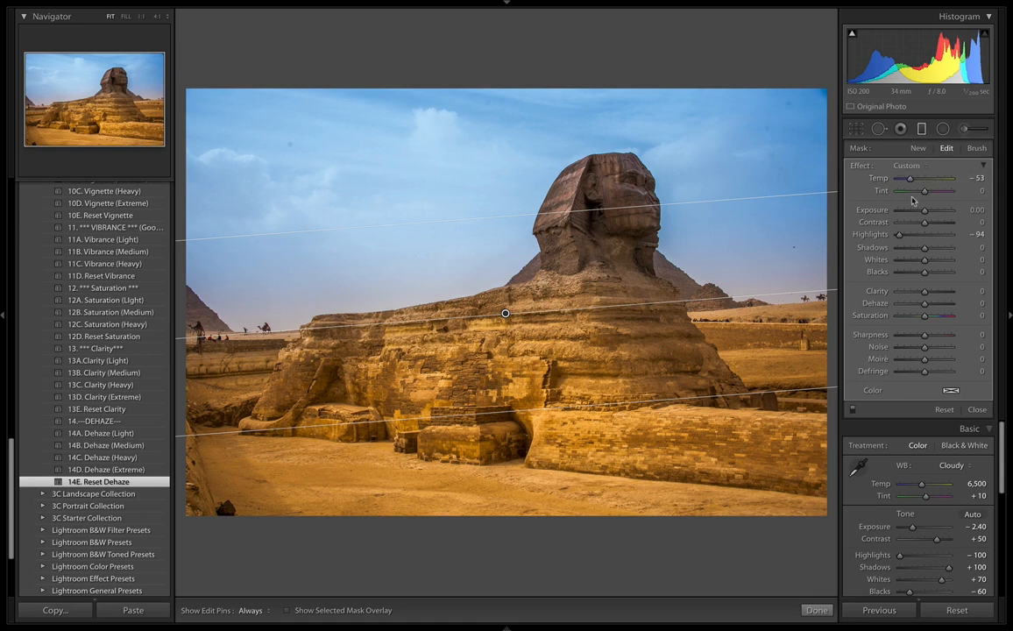
Try Temp and Tint at 100 on the graduated filter, and reset both sliders
{"action": "left_click_drag", "start_coordinate": [926, 192], "coordinate": [961, 197]}
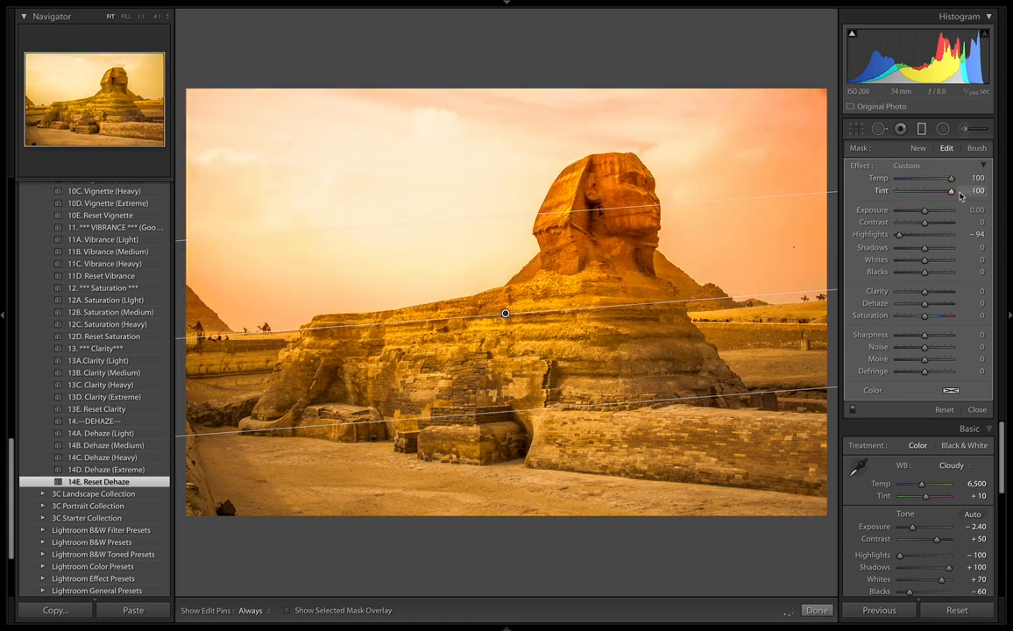
{"action": "double_click", "coordinate": [879, 178]}
{"action": "double_click", "coordinate": [881, 190]}
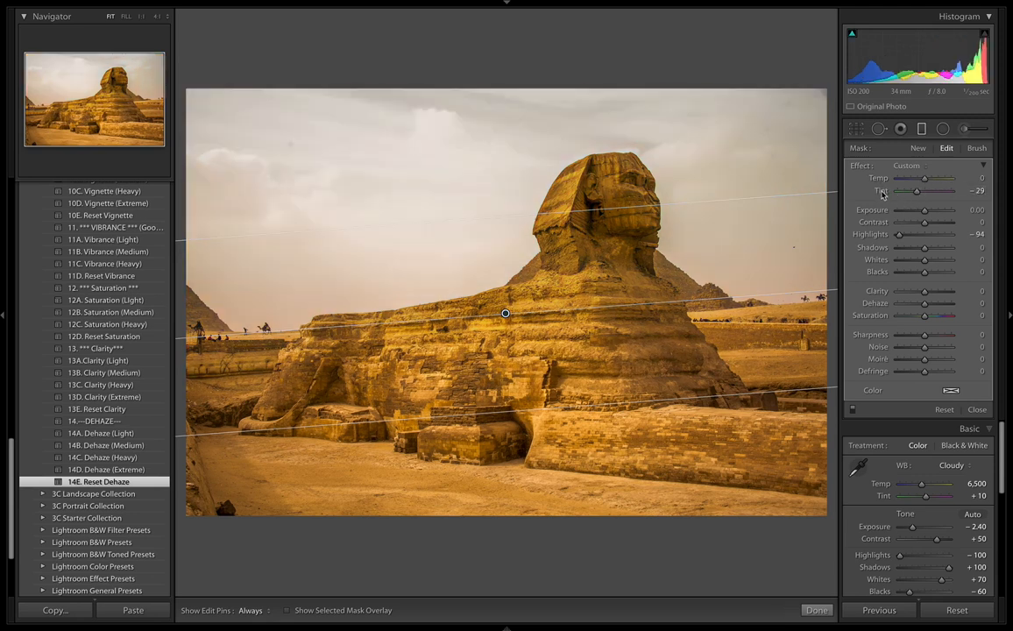
Try Temp -55 on the graduated filter with magenta, green, orange and blue color tints, and clear the tint
{"action": "left_click_drag", "start_coordinate": [923, 179], "coordinate": [910, 180]}
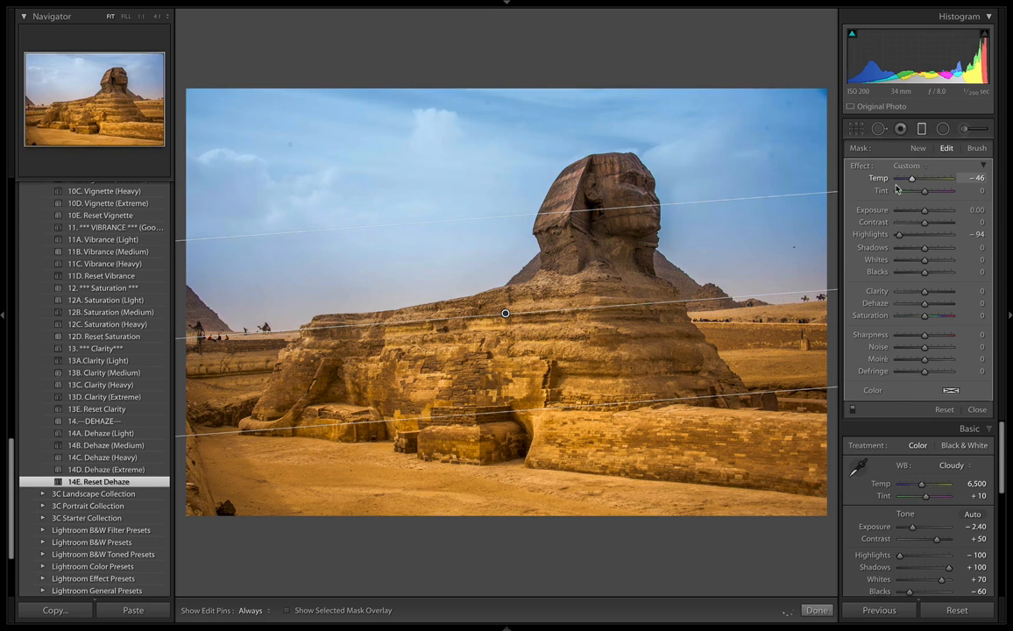
{"action": "left_click", "coordinate": [952, 391]}
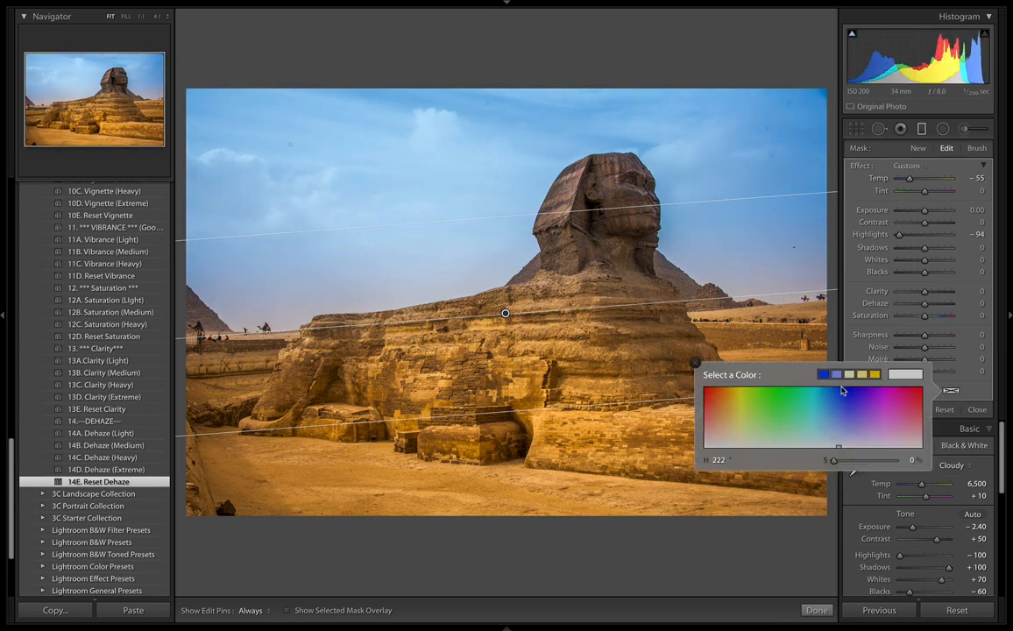
{"action": "left_click", "coordinate": [888, 391]}
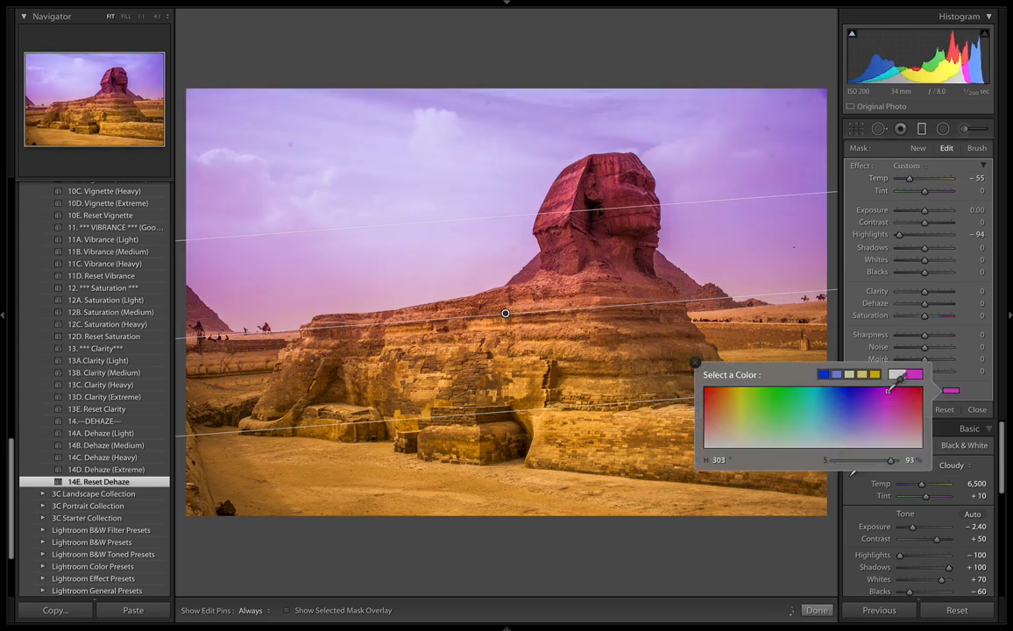
{"action": "left_click", "coordinate": [772, 391]}
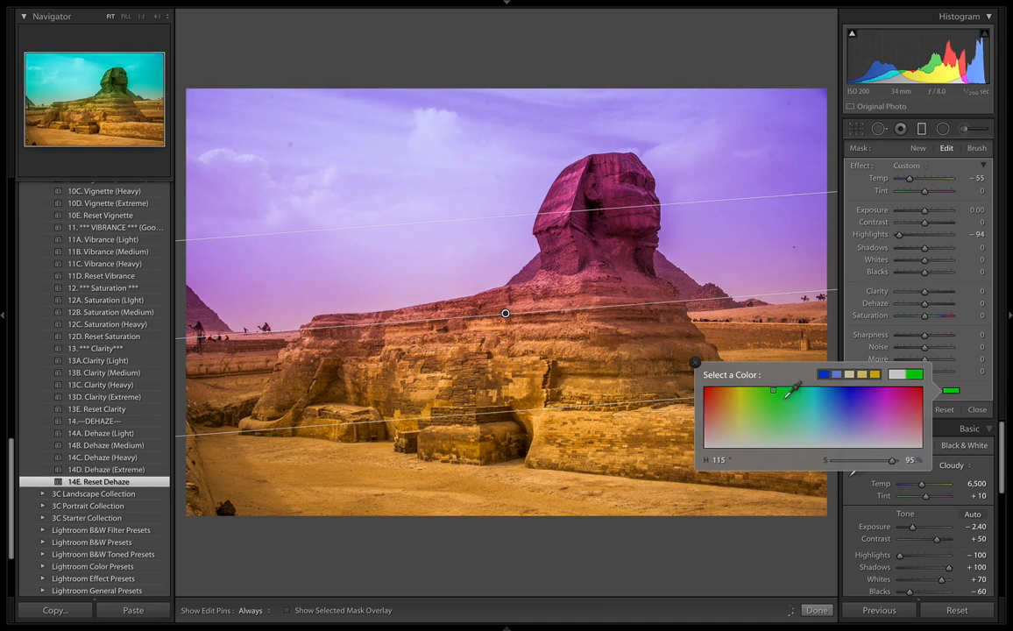
{"action": "left_click", "coordinate": [728, 394]}
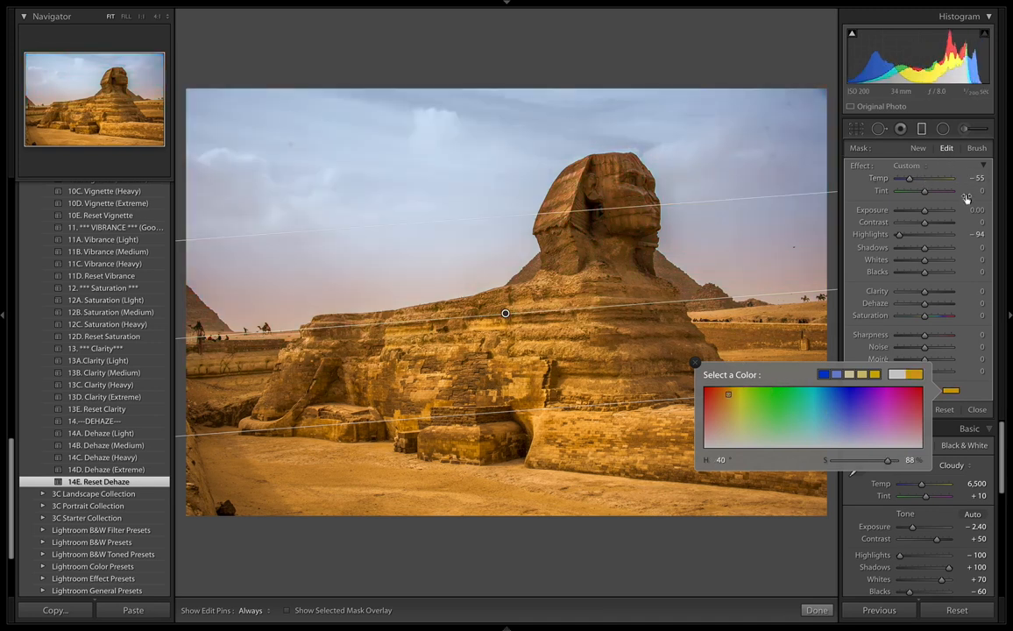
{"action": "left_click", "coordinate": [905, 393]}
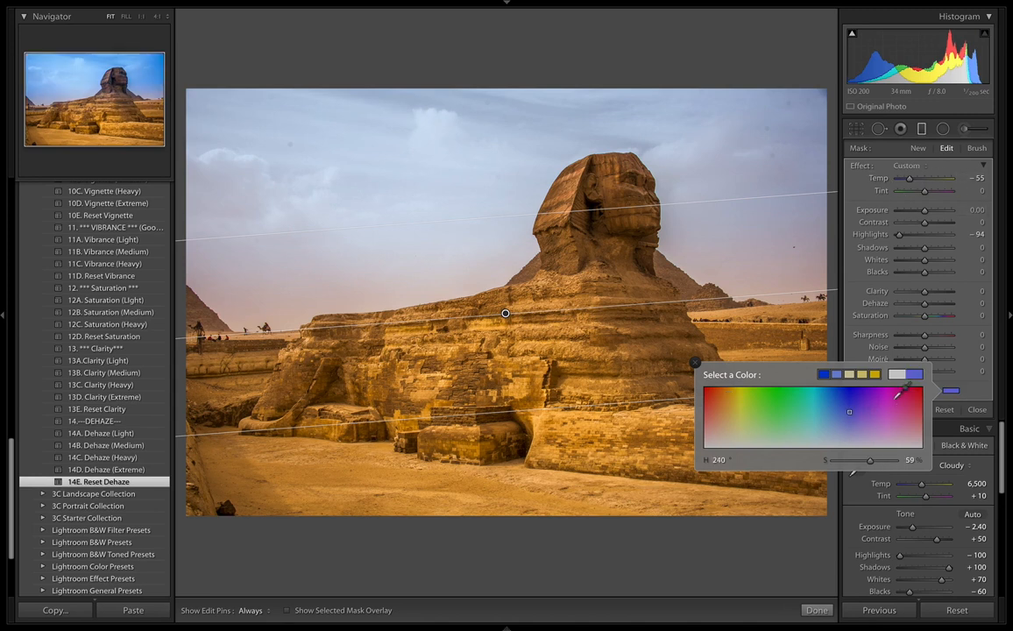
{"action": "mouse_move", "coordinate": [908, 396]}
{"action": "left_mouse_down"}
{"action": "mouse_move", "coordinate": [921, 411]}
{"action": "mouse_move", "coordinate": [909, 403]}
{"action": "mouse_move", "coordinate": [899, 412]}
{"action": "mouse_move", "coordinate": [905, 395]}
{"action": "mouse_move", "coordinate": [779, 399]}
{"action": "left_mouse_up"}
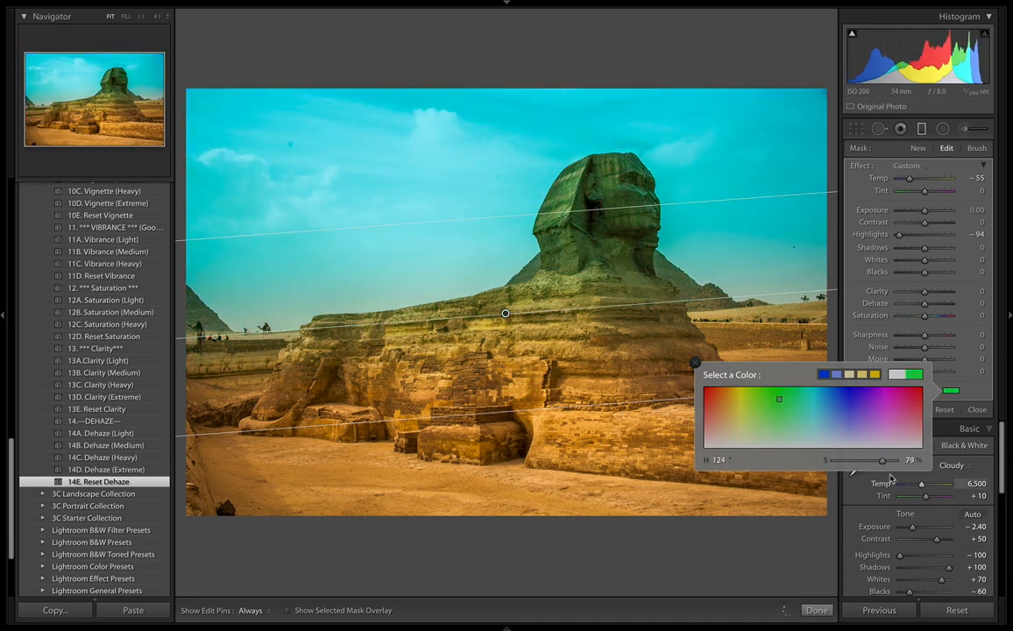
{"action": "left_click_drag", "start_coordinate": [867, 468], "coordinate": [833, 466]}
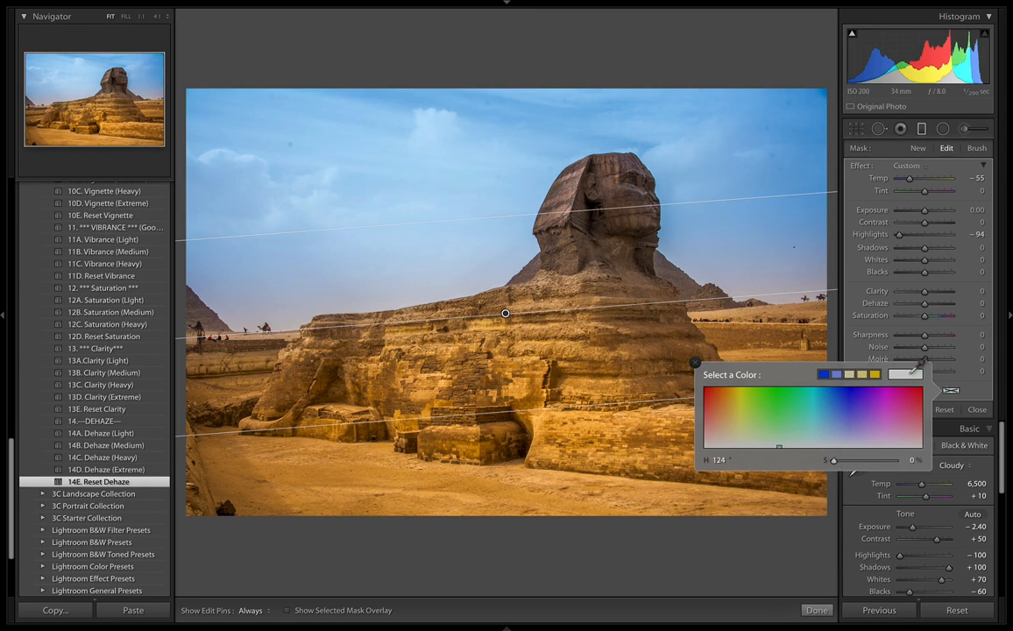
{"action": "left_click", "coordinate": [919, 366]}
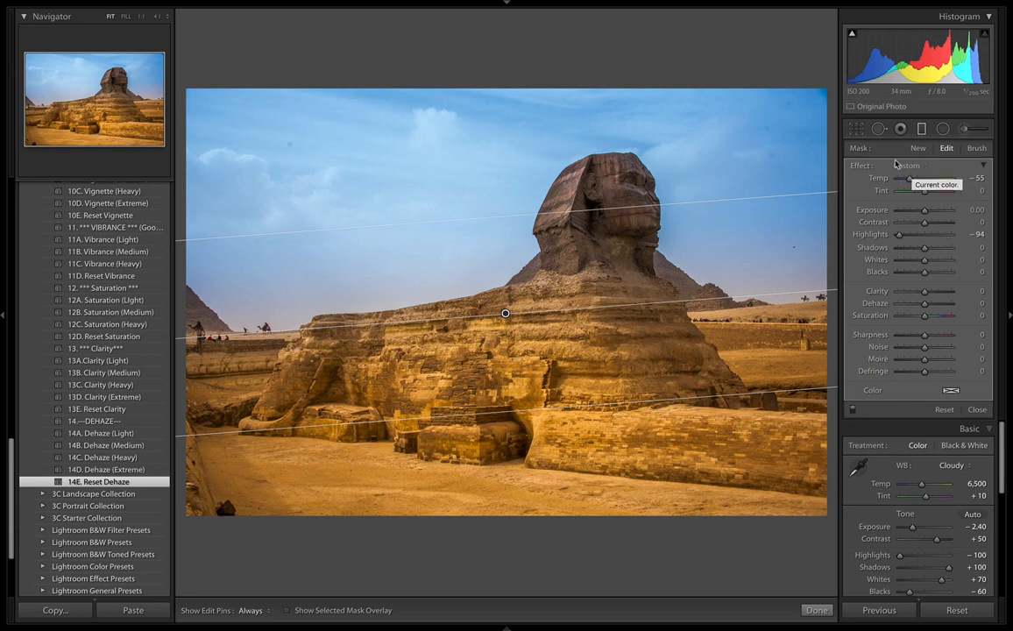
Reset all effect settings of the graduated filter and cool its Temp to -17
{"action": "double_click", "coordinate": [862, 165]}
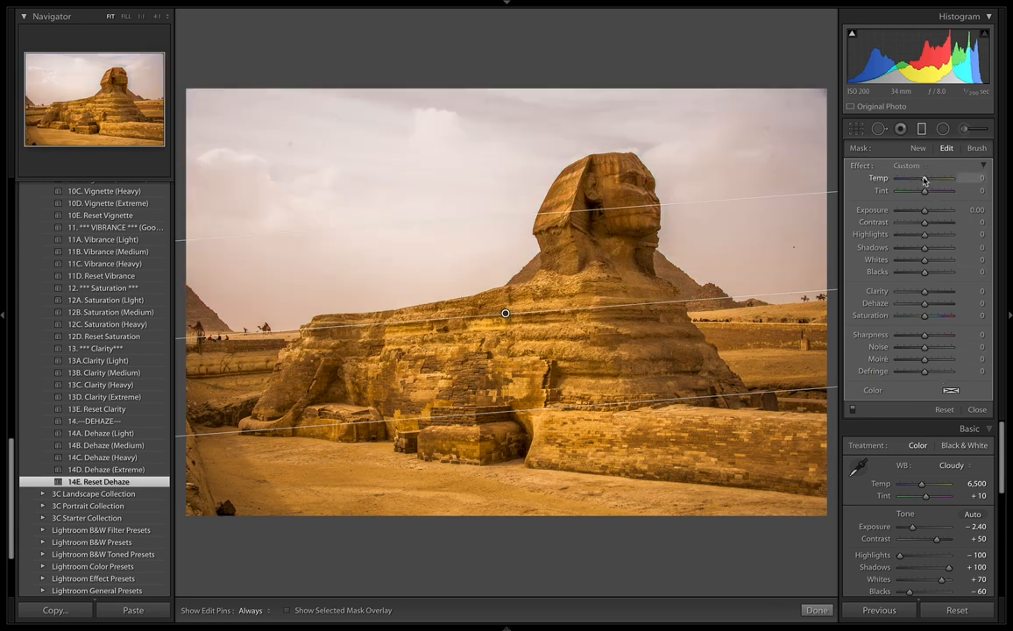
{"action": "left_click_drag", "start_coordinate": [922, 180], "coordinate": [920, 180]}
{"action": "left_click", "coordinate": [951, 391]}
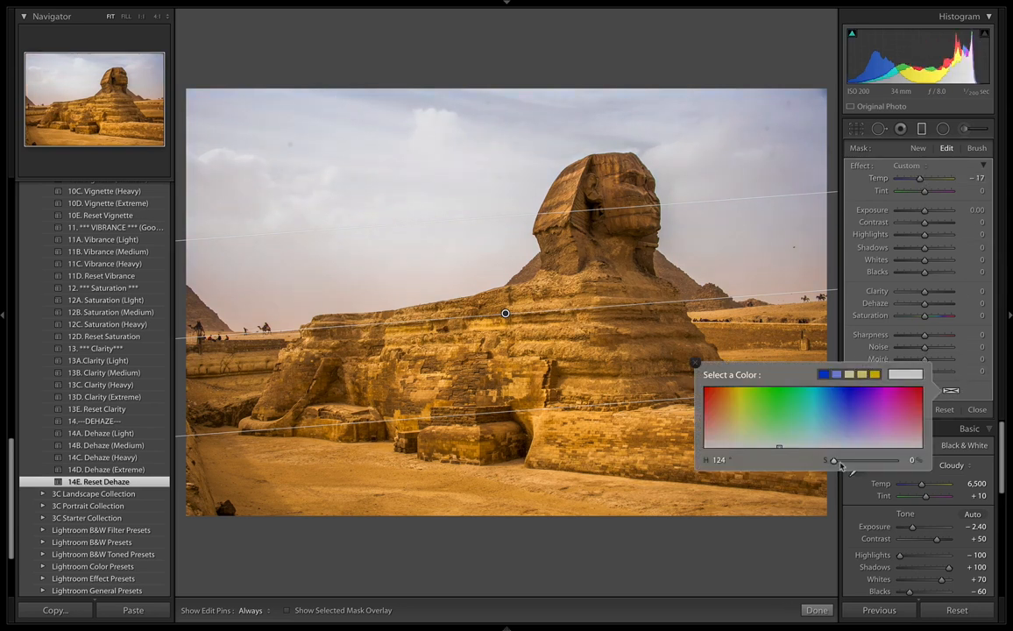
{"action": "left_click_drag", "start_coordinate": [880, 466], "coordinate": [915, 463]}
{"action": "left_click_drag", "start_coordinate": [853, 469], "coordinate": [745, 481]}
{"action": "left_click", "coordinate": [953, 164]}
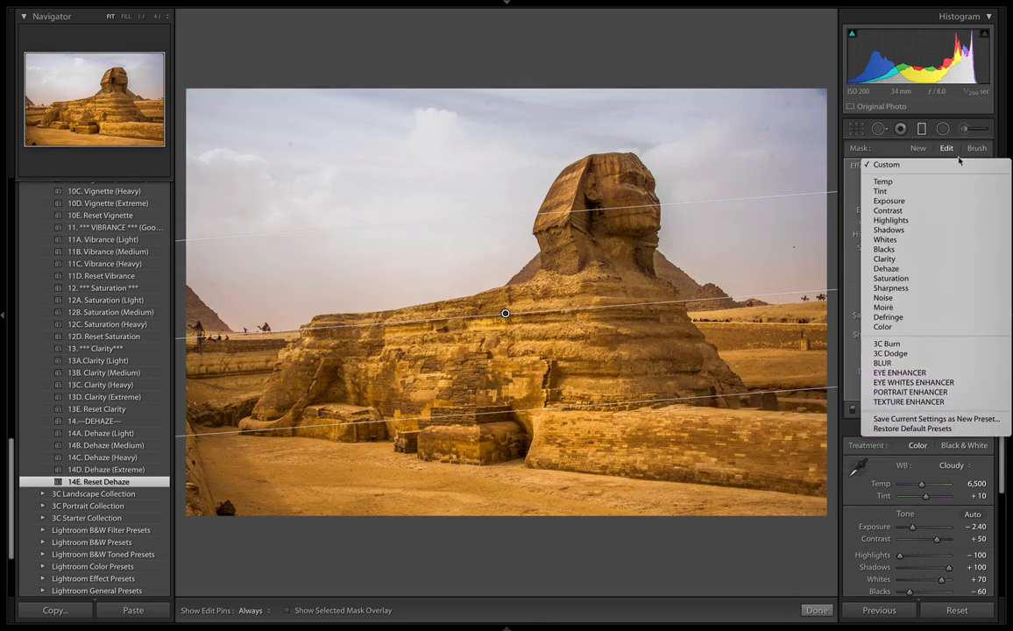
{"action": "left_click", "coordinate": [846, 164]}
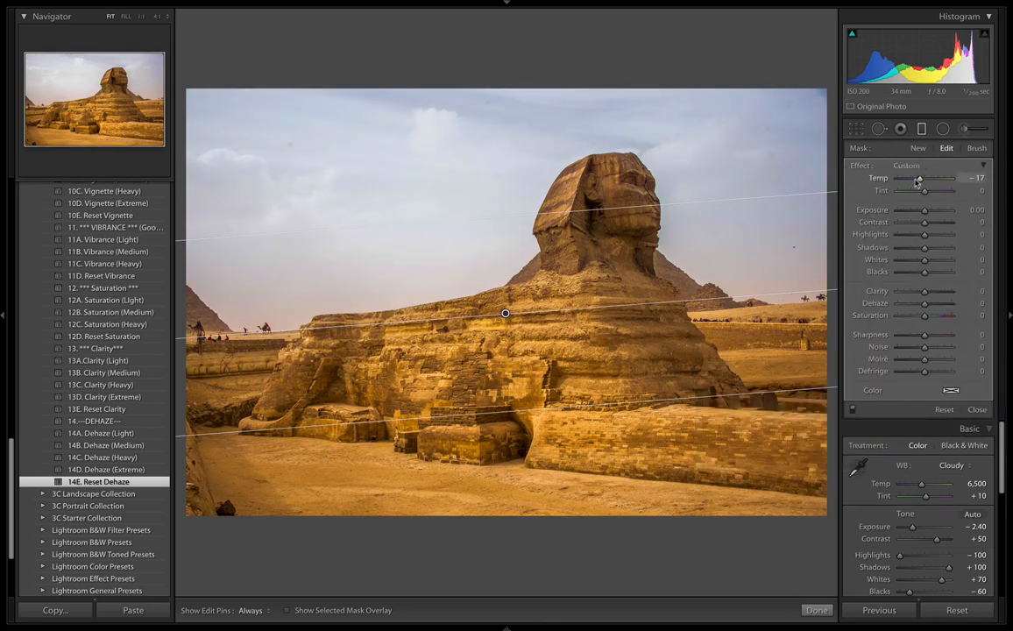
Set the graduated filter's Highlights to -24, Exposure to 0.04 and Temp to -44, and extend its lower boundary downward
{"action": "left_click_drag", "start_coordinate": [925, 234], "coordinate": [927, 212]}
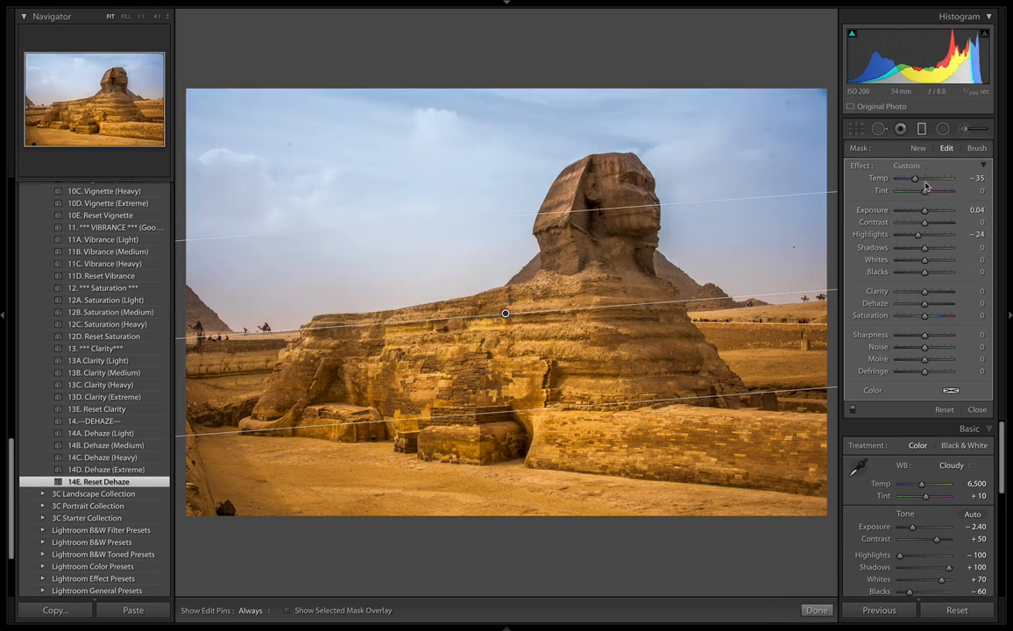
{"action": "left_click_drag", "start_coordinate": [592, 406], "coordinate": [586, 443]}
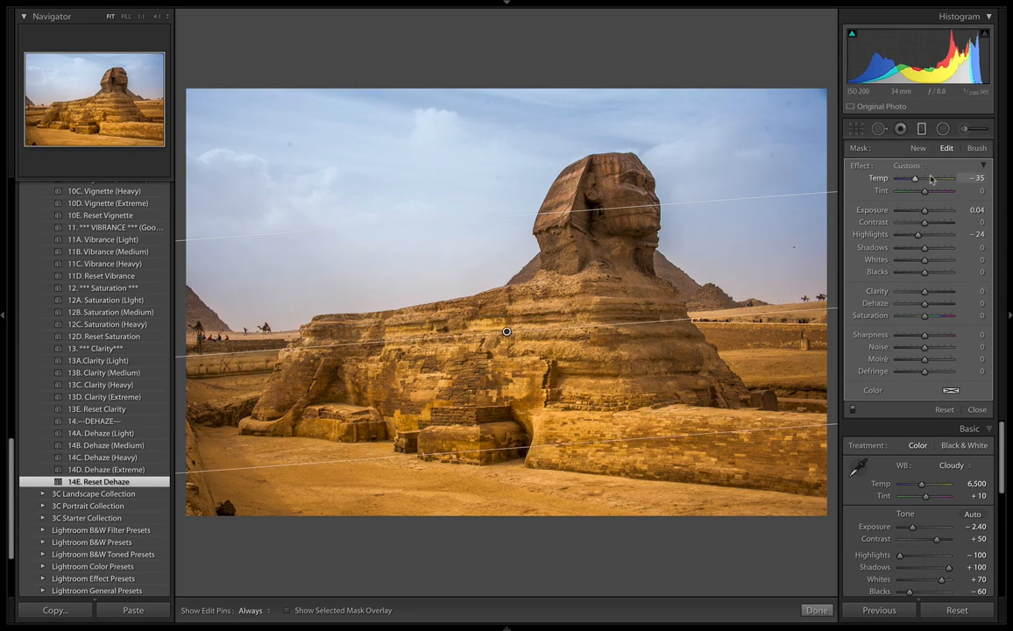
{"action": "left_click_drag", "start_coordinate": [911, 182], "coordinate": [915, 182]}
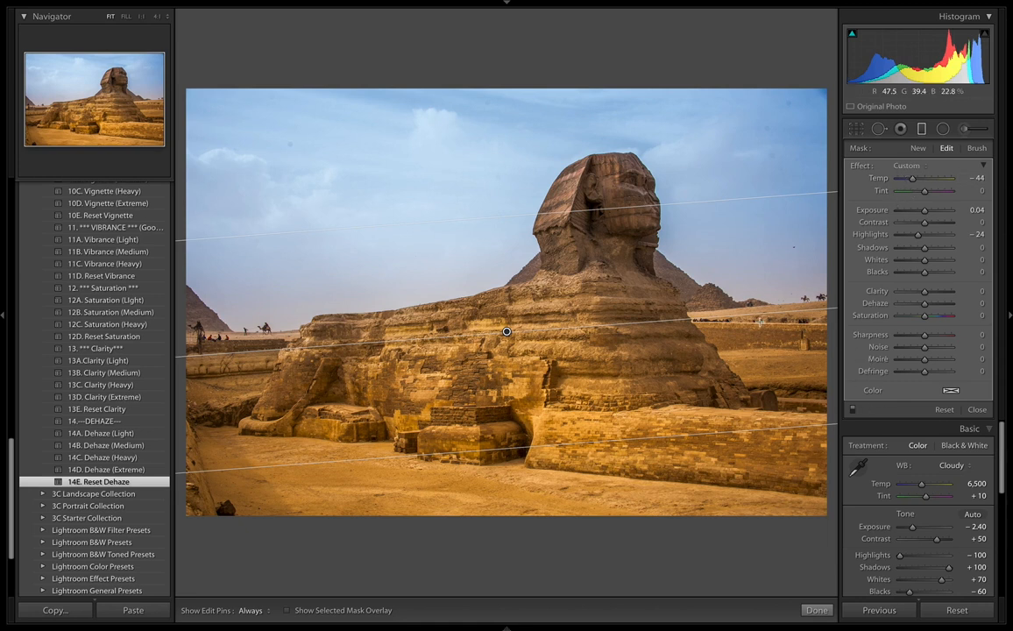
Try the filter's lower boundary further down, and pull it back up to the top of the front stone wall
{"action": "left_click_drag", "start_coordinate": [748, 434], "coordinate": [756, 449]}
{"action": "left_click_drag", "start_coordinate": [509, 360], "coordinate": [508, 342]}
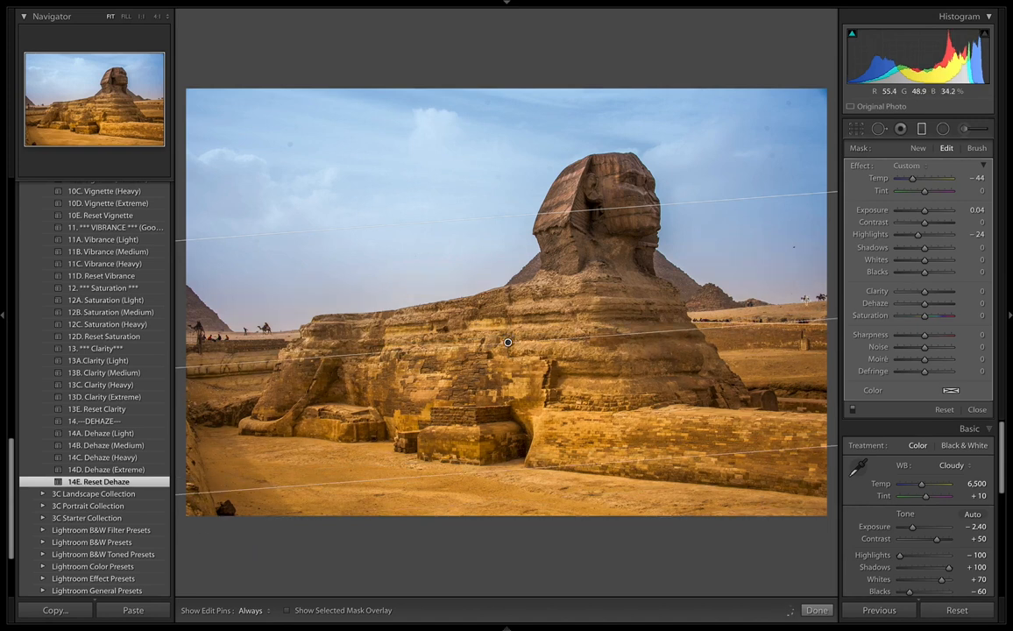
{"action": "left_click_drag", "start_coordinate": [734, 446], "coordinate": [759, 401]}
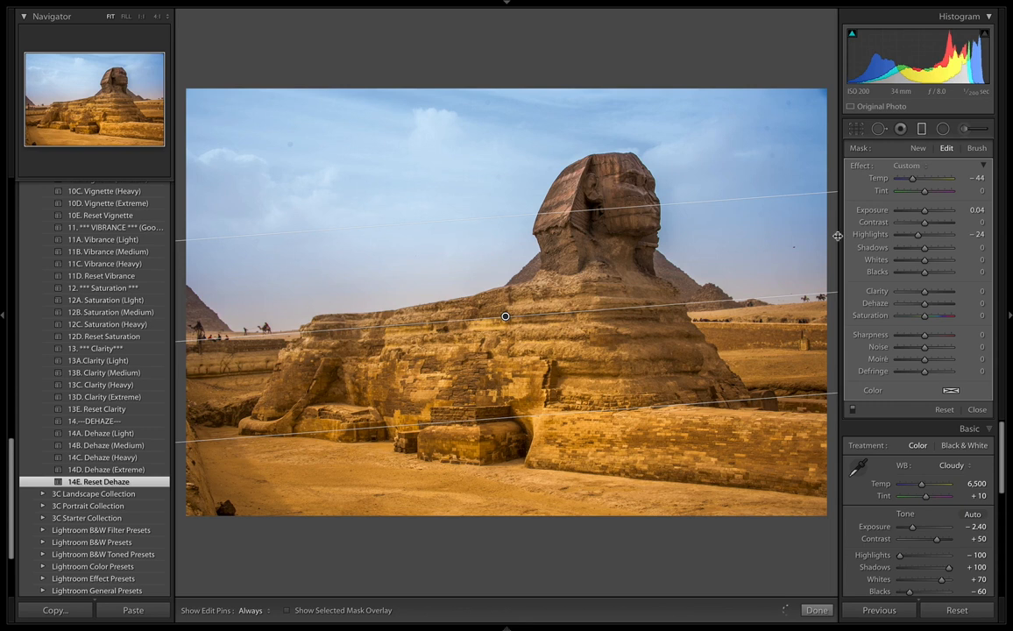
With the mask overlay shown and edit pins hidden, erase the filter from the Sphinx's head and body using a size 21 brush
{"action": "key", "text": "o"}
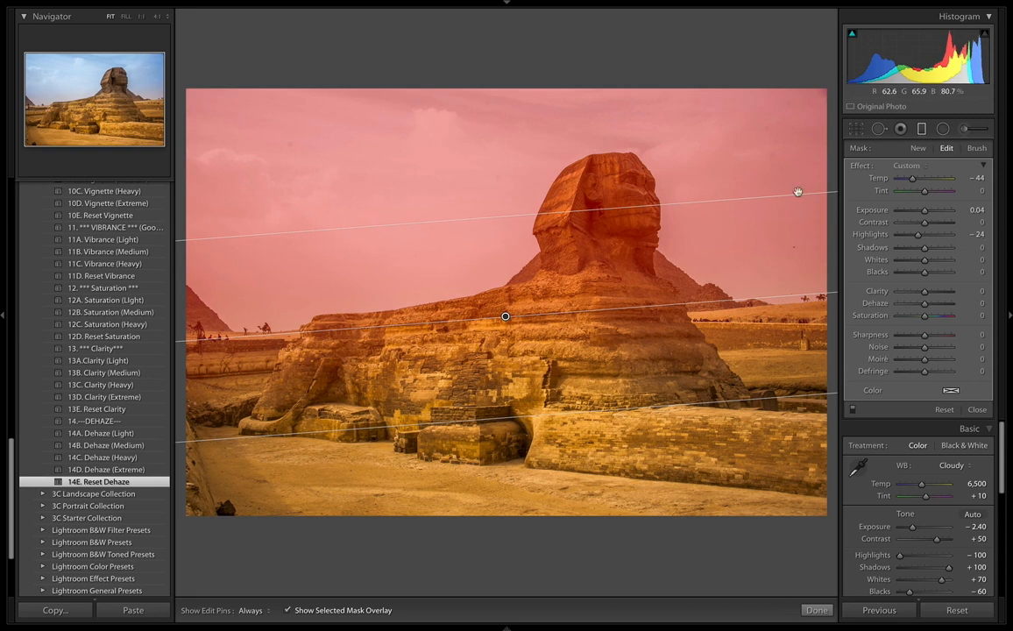
{"action": "left_click", "coordinate": [976, 149]}
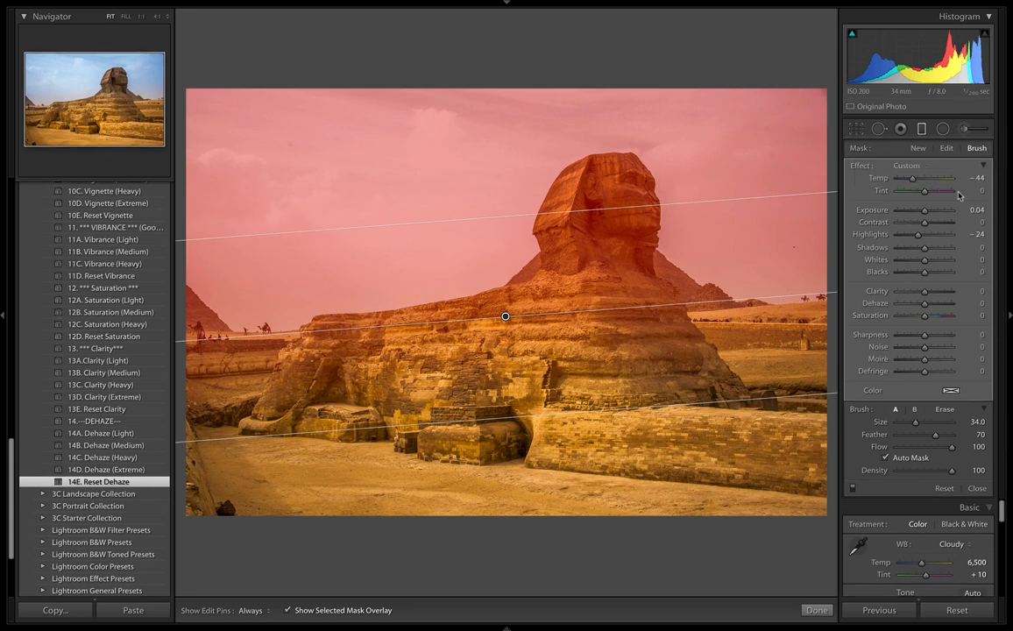
{"action": "left_click", "coordinate": [944, 410]}
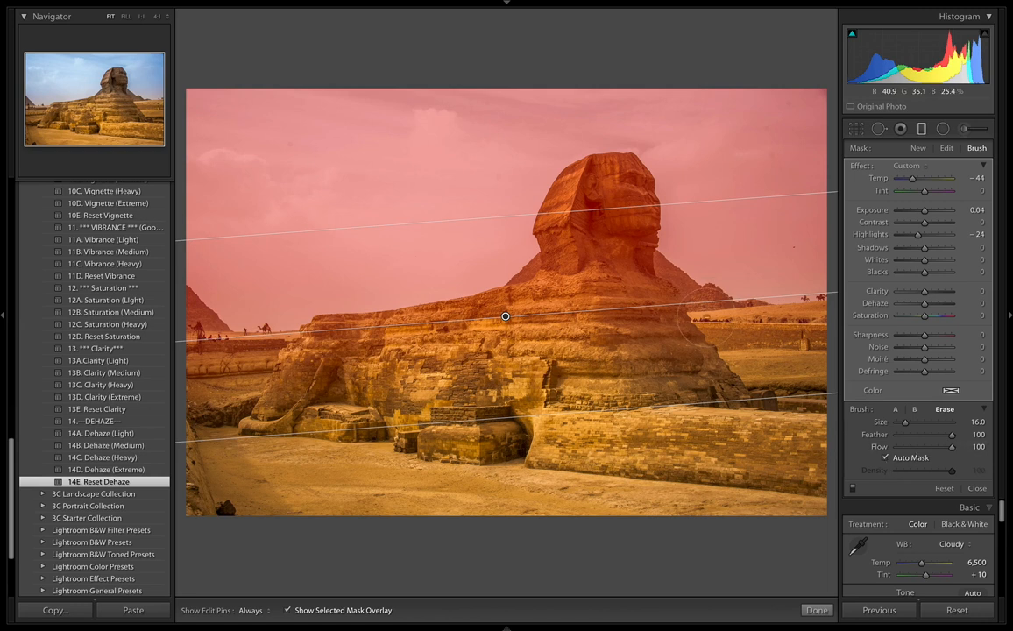
{"action": "key", "text": "bracketright"}
{"action": "key", "text": "bracketright"}
{"action": "key", "text": "bracketright"}
{"action": "key", "text": "bracketright"}
{"action": "key", "text": "bracketright"}
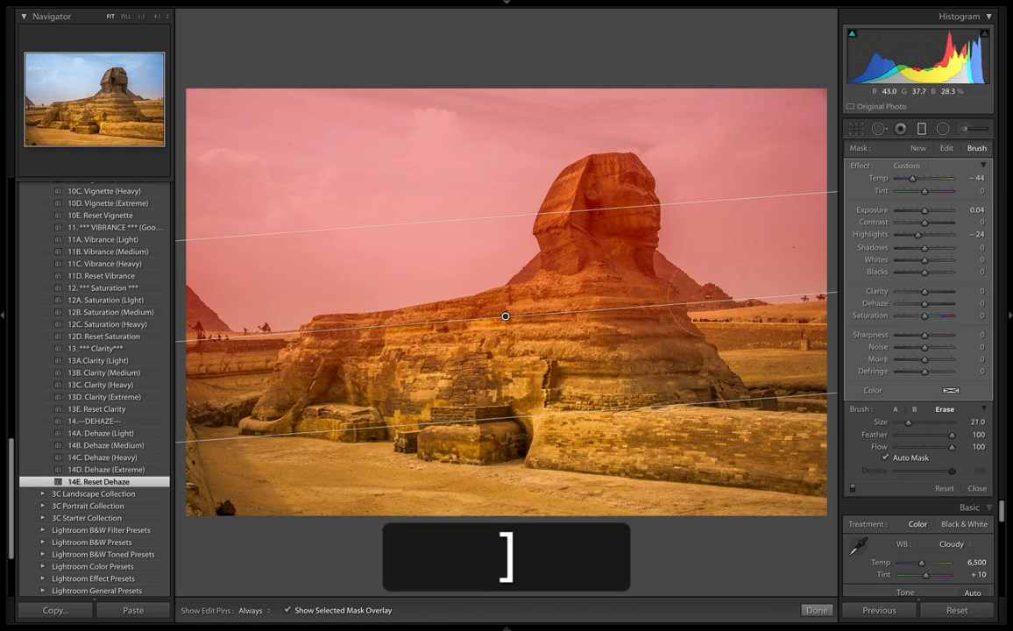
{"action": "key", "text": "h"}
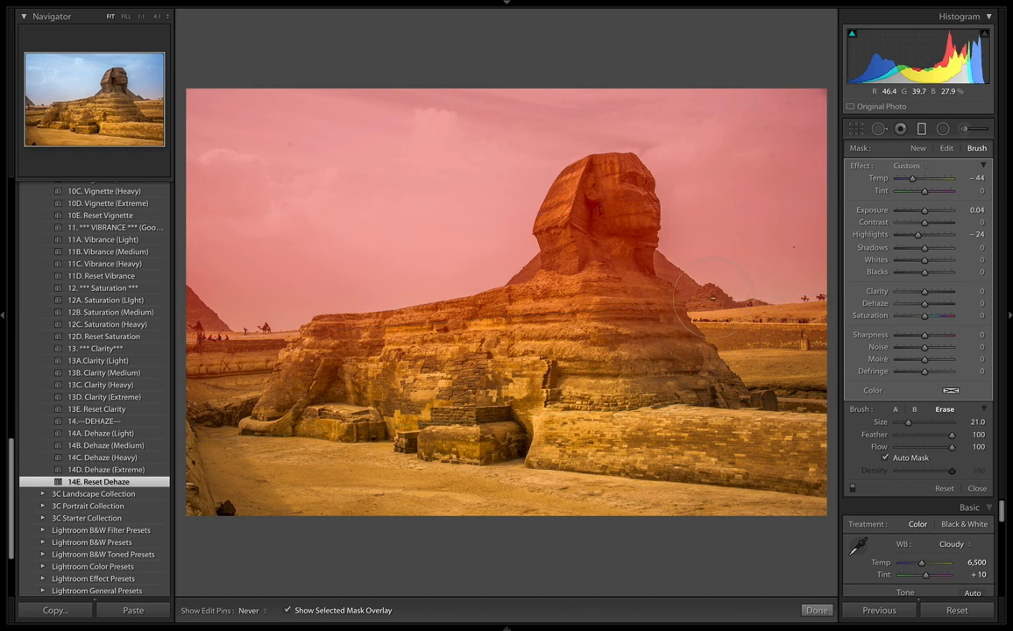
{"action": "mouse_move", "coordinate": [689, 296]}
{"action": "left_mouse_down"}
{"action": "mouse_move", "coordinate": [638, 253]}
{"action": "mouse_move", "coordinate": [631, 176]}
{"action": "mouse_move", "coordinate": [609, 175]}
{"action": "mouse_move", "coordinate": [561, 200]}
{"action": "mouse_move", "coordinate": [555, 226]}
{"action": "mouse_move", "coordinate": [587, 247]}
{"action": "mouse_move", "coordinate": [589, 194]}
{"action": "mouse_move", "coordinate": [610, 300]}
{"action": "mouse_move", "coordinate": [629, 289]}
{"action": "mouse_move", "coordinate": [596, 250]}
{"action": "left_mouse_up"}
{"action": "mouse_move", "coordinate": [477, 263]}
{"action": "left_mouse_down"}
{"action": "mouse_move", "coordinate": [316, 307]}
{"action": "mouse_move", "coordinate": [263, 337]}
{"action": "mouse_move", "coordinate": [164, 263]}
{"action": "mouse_move", "coordinate": [169, 311]}
{"action": "mouse_move", "coordinate": [258, 343]}
{"action": "left_mouse_up"}
{"action": "mouse_move", "coordinate": [554, 230]}
{"action": "left_mouse_down"}
{"action": "mouse_move", "coordinate": [619, 193]}
{"action": "mouse_move", "coordinate": [621, 235]}
{"action": "left_mouse_up"}
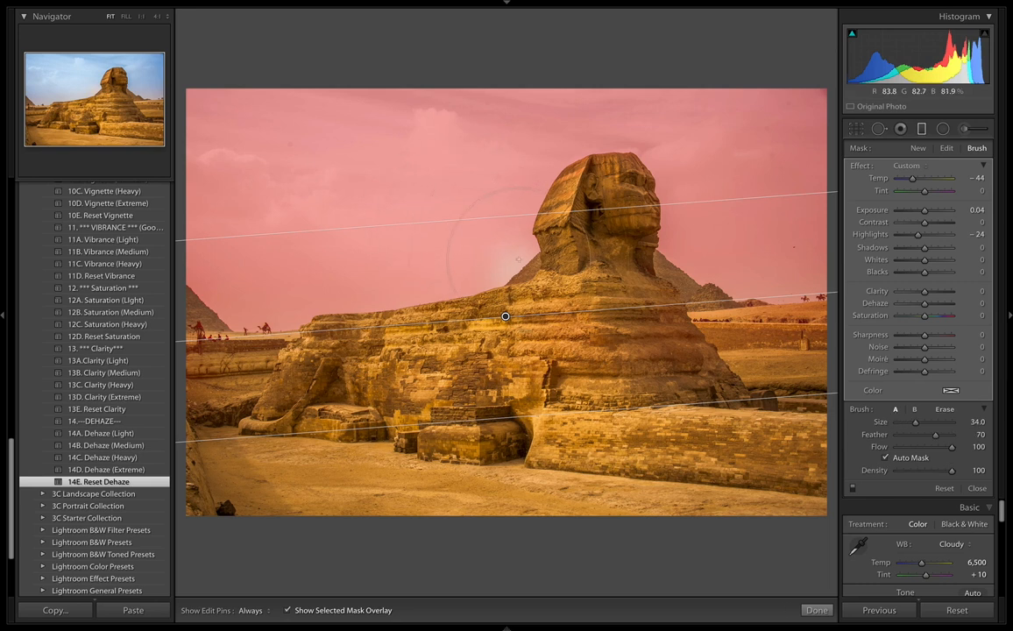
Inspect the erased mask with edit pins hidden and shown, turn off the mask overlay and close the graduated filter
{"action": "key", "text": "h"}
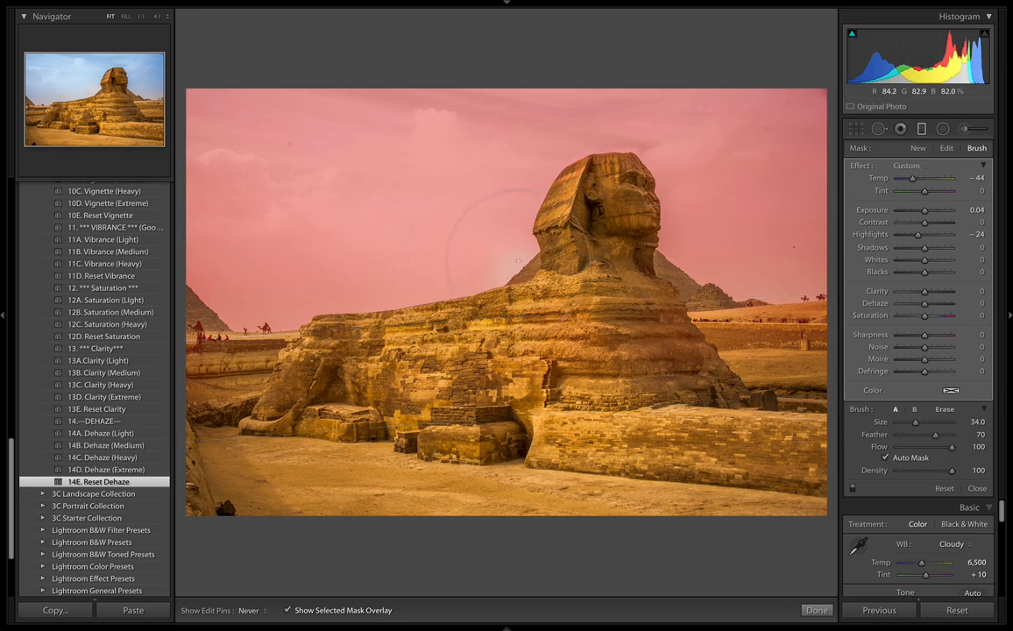
{"action": "key", "text": "h"}
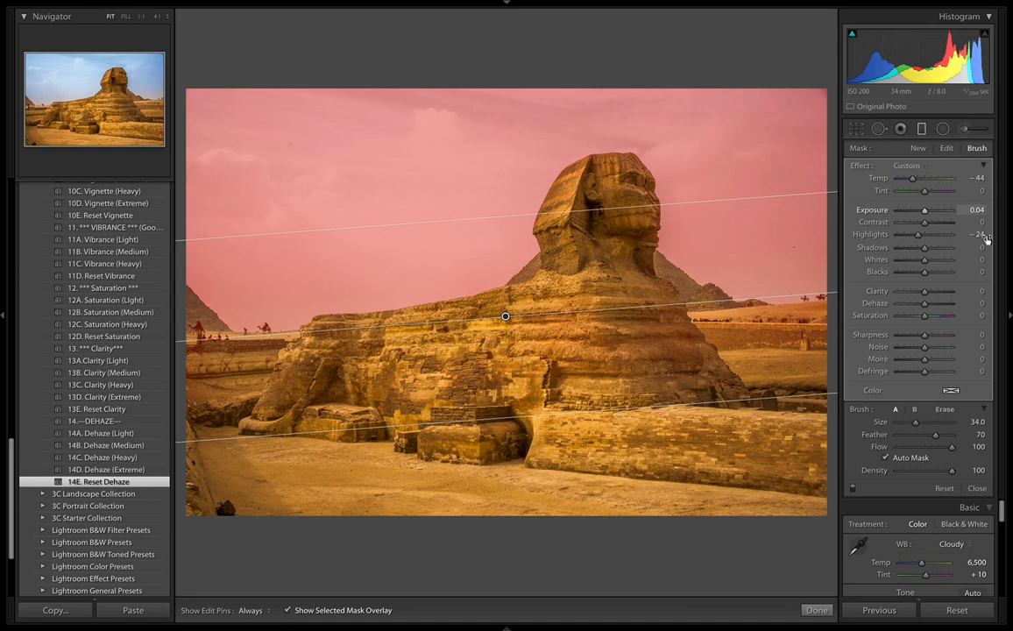
{"action": "key", "text": "o"}
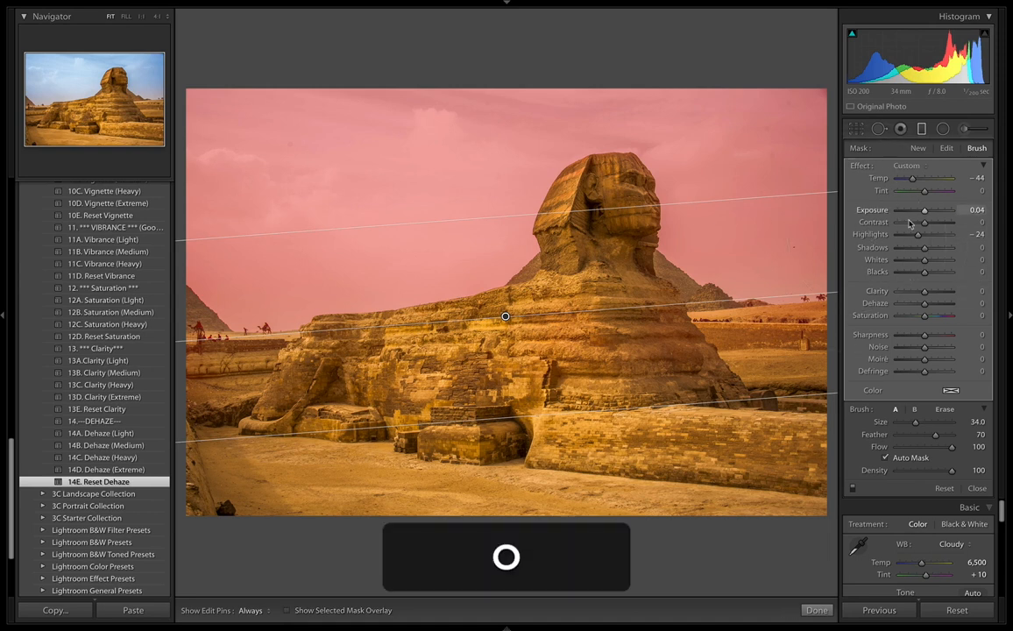
{"action": "key", "text": "o"}
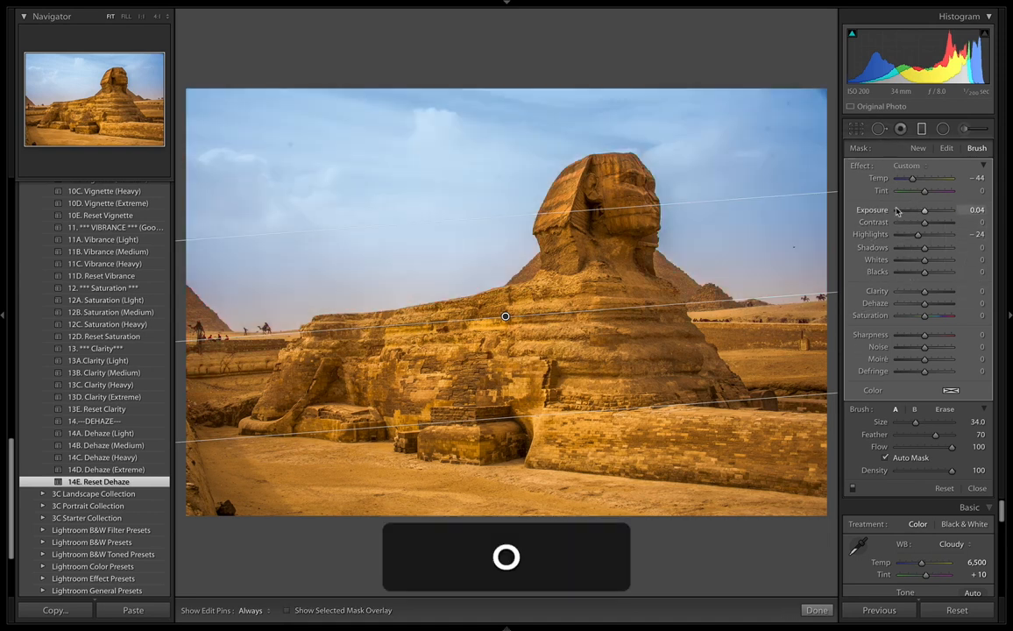
{"action": "key", "text": "o"}
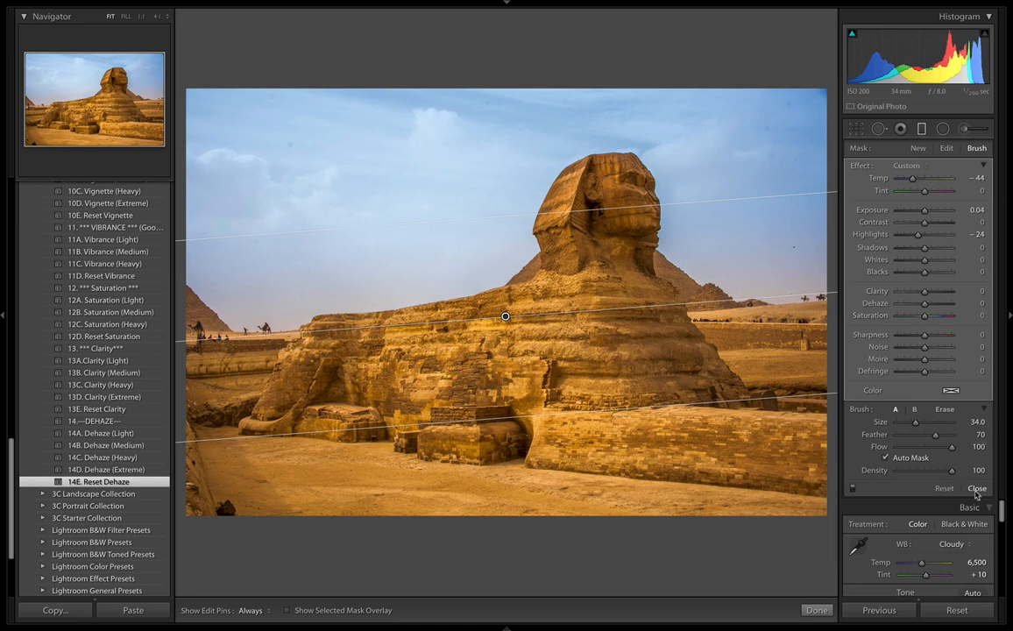
{"action": "left_click", "coordinate": [978, 488]}
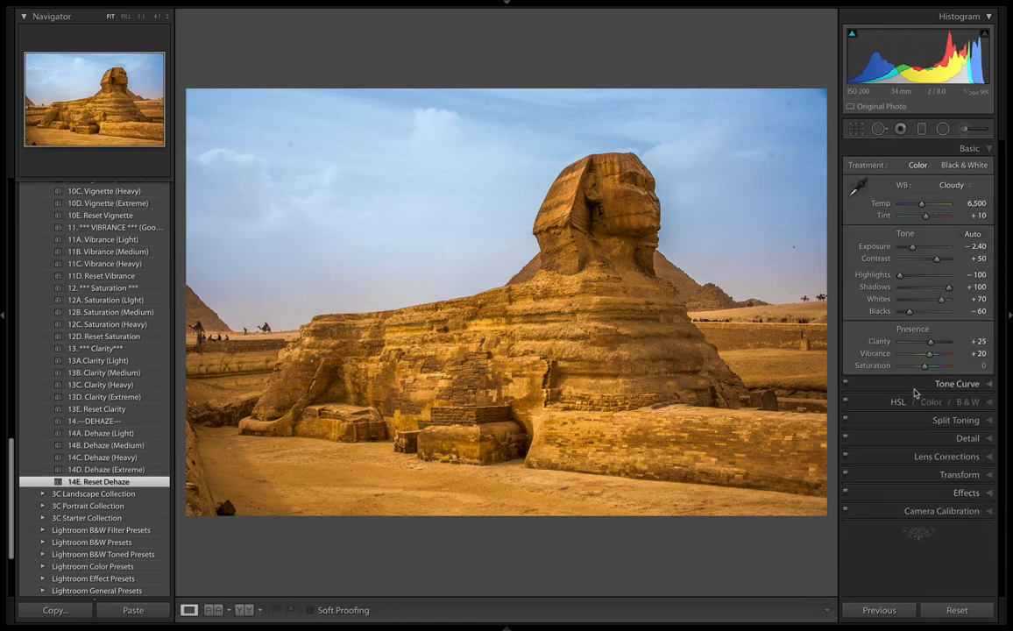
Compare the edited photo with its before version and expand the Tone Curve settings
{"action": "key", "text": "backslash"}
{"action": "left_click", "coordinate": [914, 390]}
{"action": "key", "text": "backslash"}
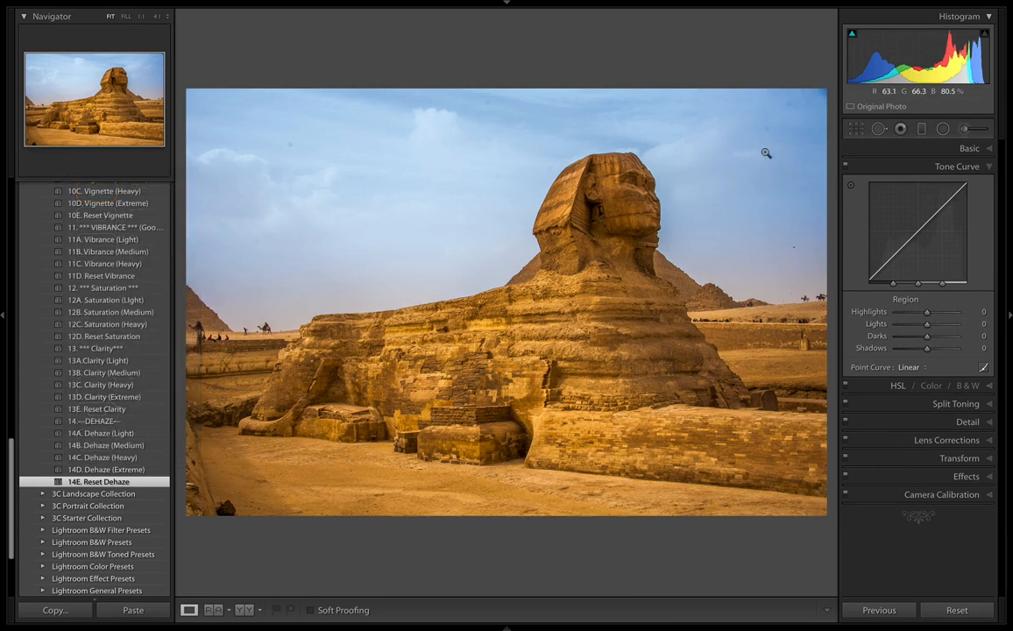
Heal dust spots in the sky to the right of the Sphinx's head using Spot Removal in Heal mode at size 76
{"action": "key", "text": "q"}
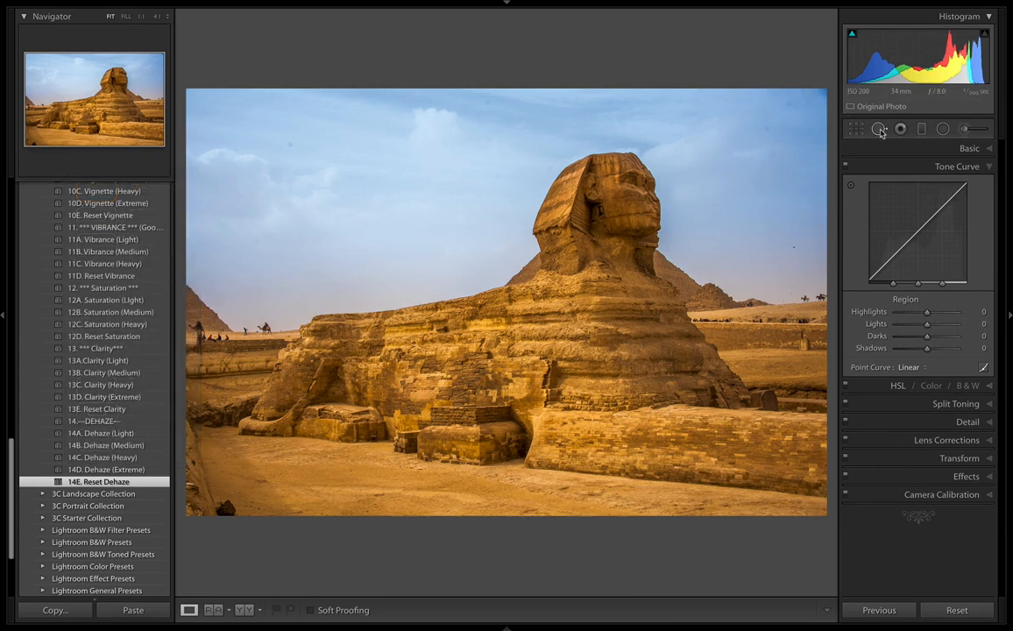
{"action": "left_click", "coordinate": [788, 103]}
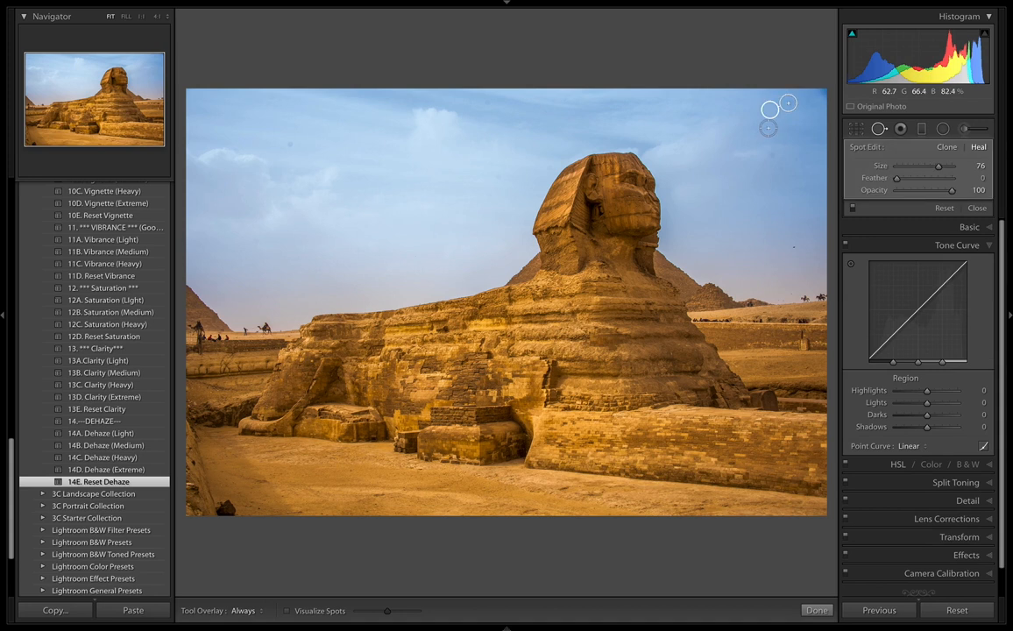
{"action": "left_click", "coordinate": [772, 156]}
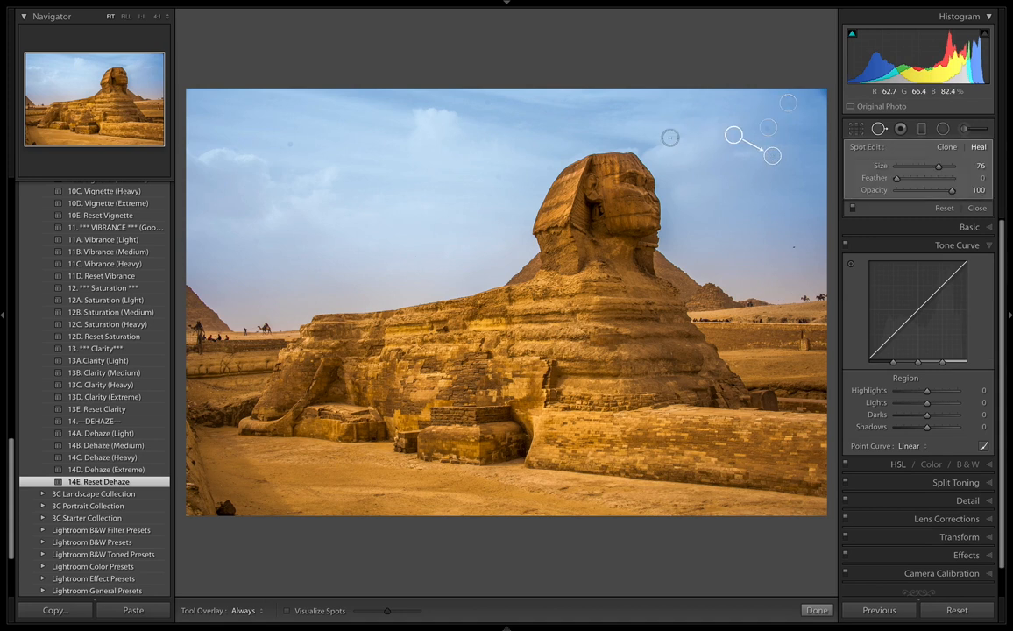
Visualize spots with a raised threshold, heal the remaining dust spots across the sky, and close Spot Removal
{"action": "left_click", "coordinate": [288, 612]}
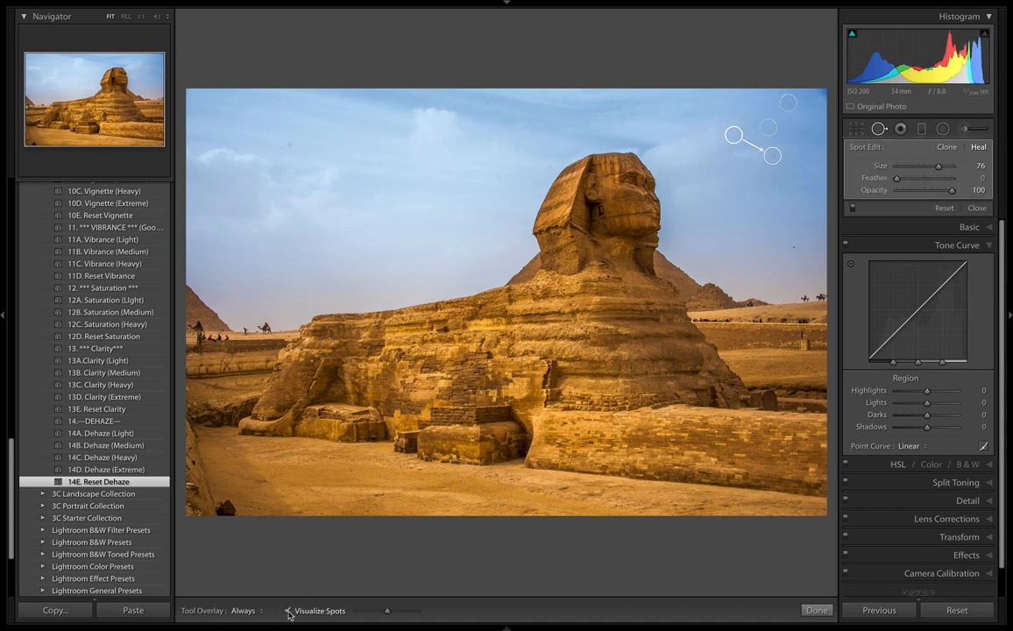
{"action": "mouse_move", "coordinate": [407, 615]}
{"action": "left_mouse_down"}
{"action": "mouse_move", "coordinate": [387, 611]}
{"action": "mouse_move", "coordinate": [408, 615]}
{"action": "left_mouse_up"}
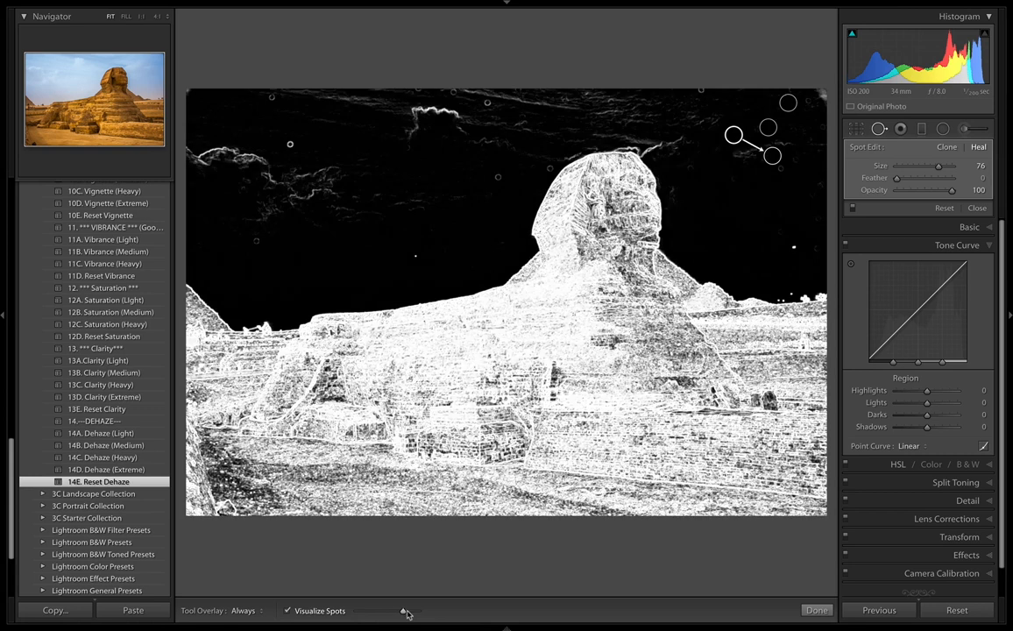
{"action": "left_click", "coordinate": [489, 105]}
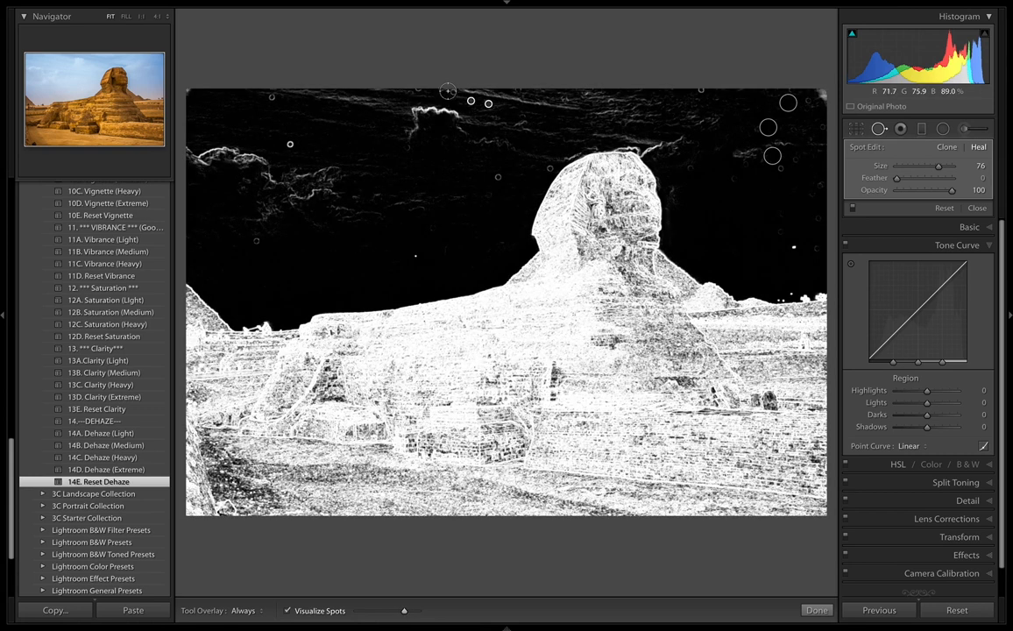
{"action": "left_click", "coordinate": [271, 98]}
{"action": "left_click", "coordinate": [255, 243]}
{"action": "left_click", "coordinate": [497, 177]}
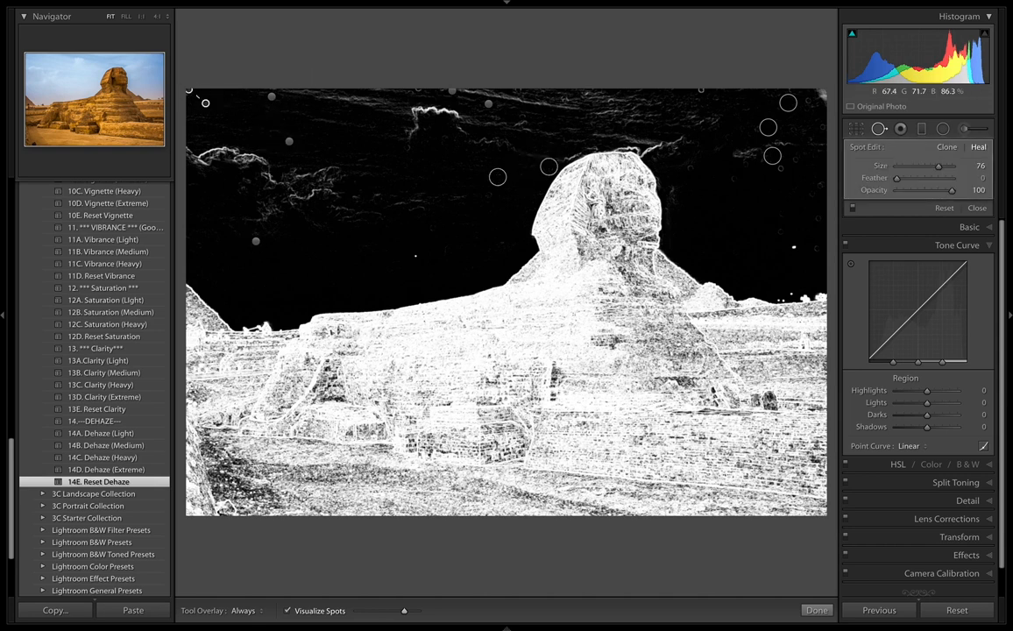
{"action": "left_click", "coordinate": [794, 246]}
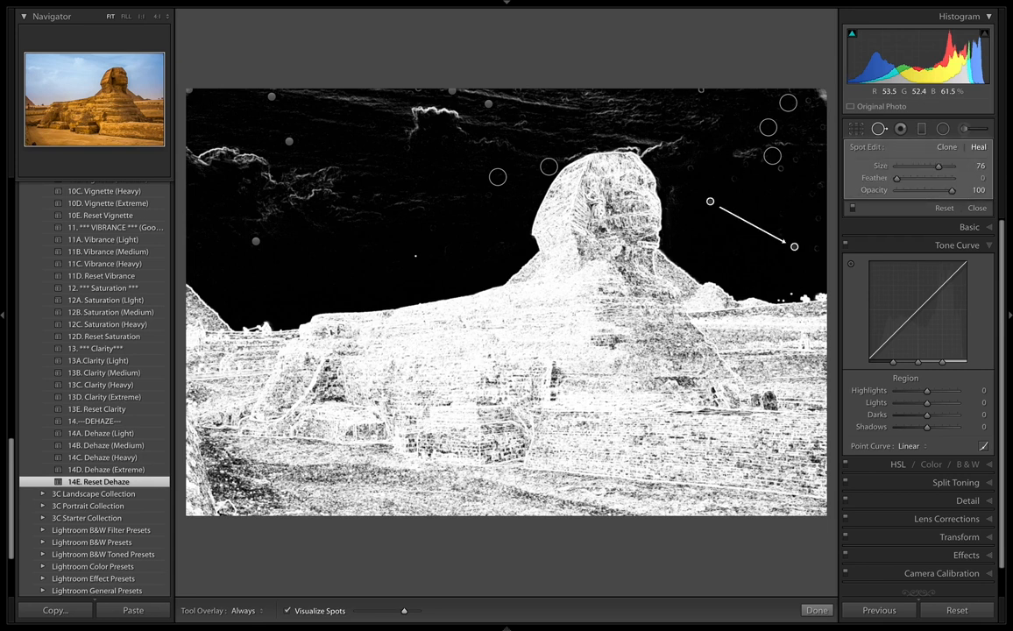
{"action": "left_click", "coordinate": [702, 89]}
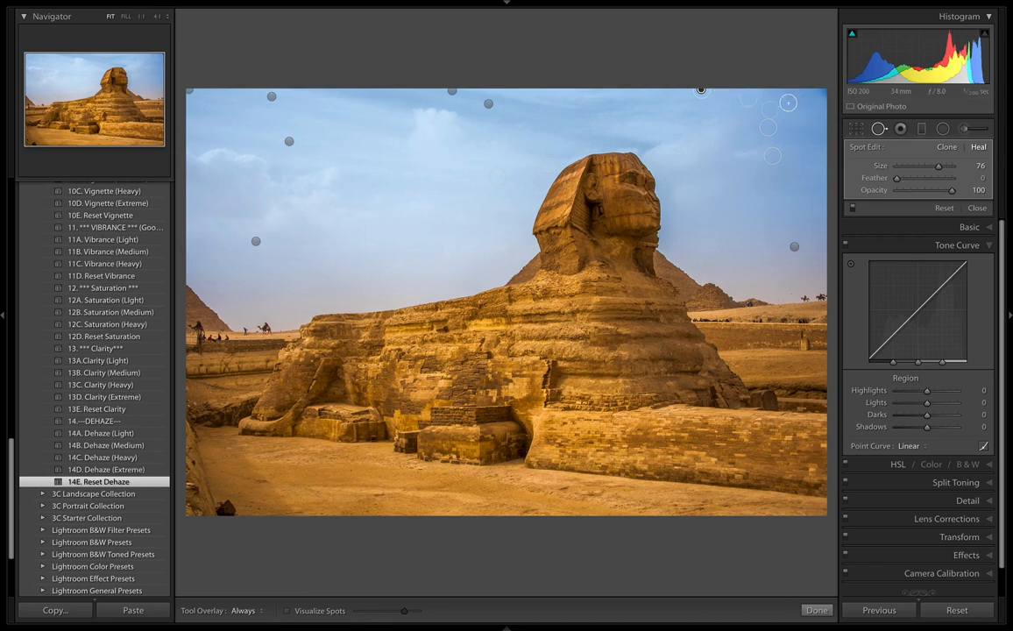
{"action": "left_click", "coordinate": [977, 209]}
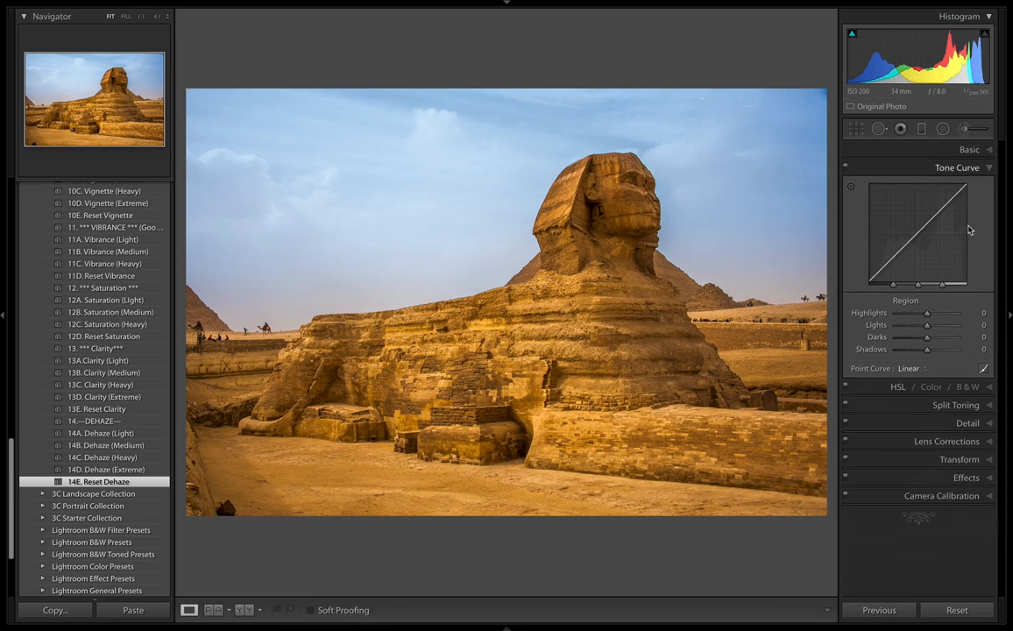
Check the healed photo against its before version and apply the 10A. Vignette (Light) preset
{"action": "key", "text": "backslash"}
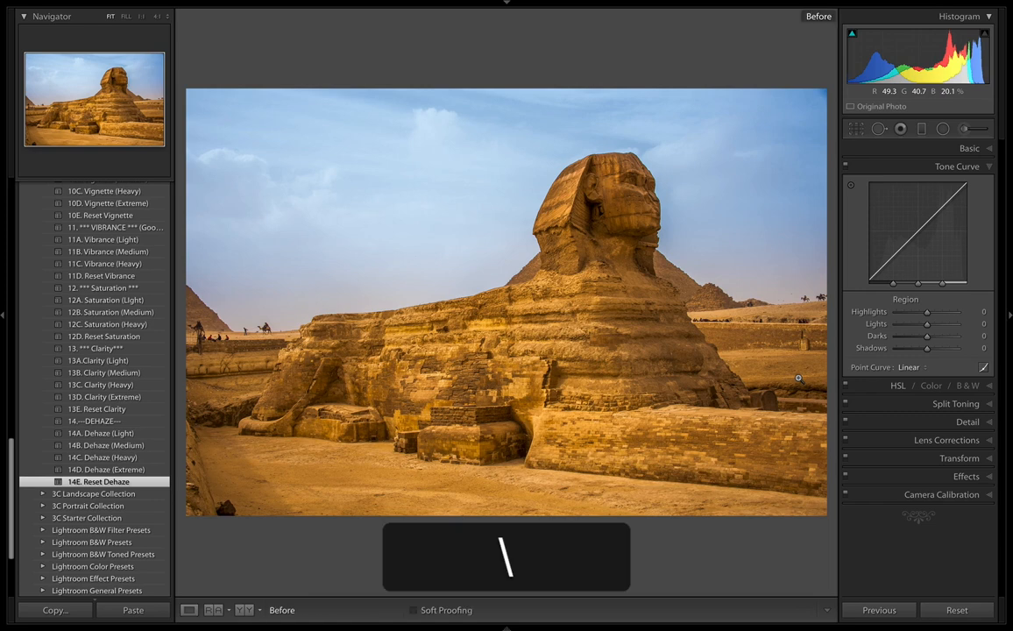
{"action": "key", "text": "backslash"}
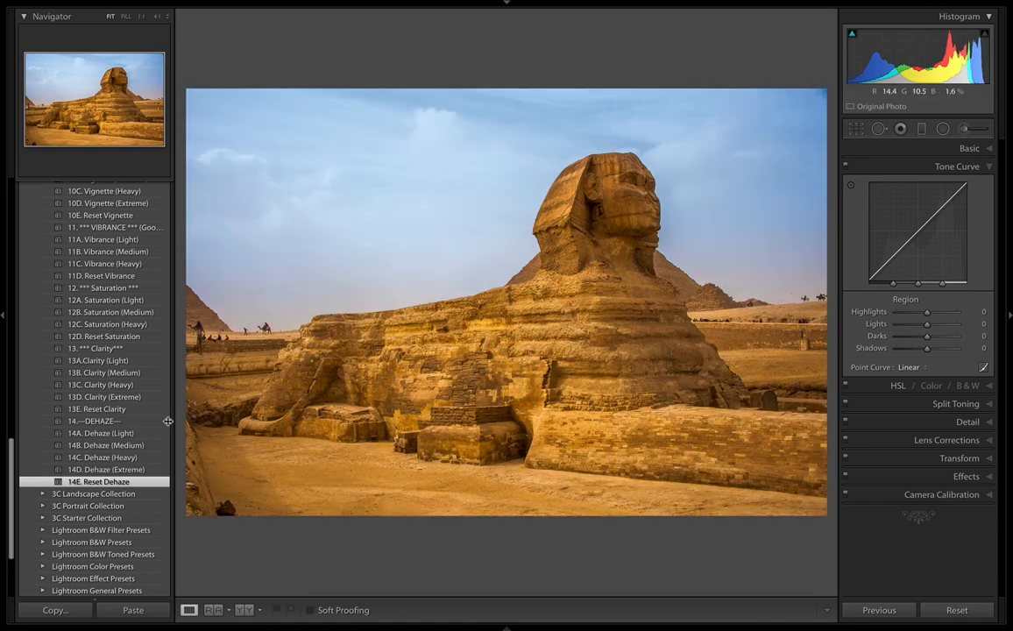
{"action": "scroll", "coordinate": [129, 336], "scroll_direction": "up", "scroll_amount": 3}
{"action": "scroll", "coordinate": [127, 331], "scroll_direction": "up", "scroll_amount": 2}
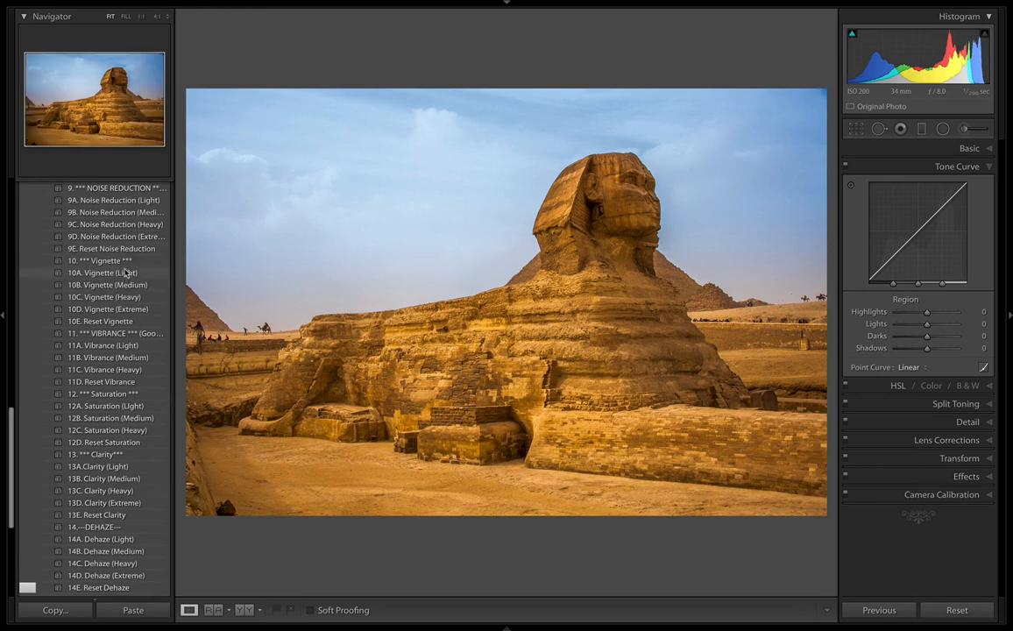
{"action": "left_click", "coordinate": [128, 274]}
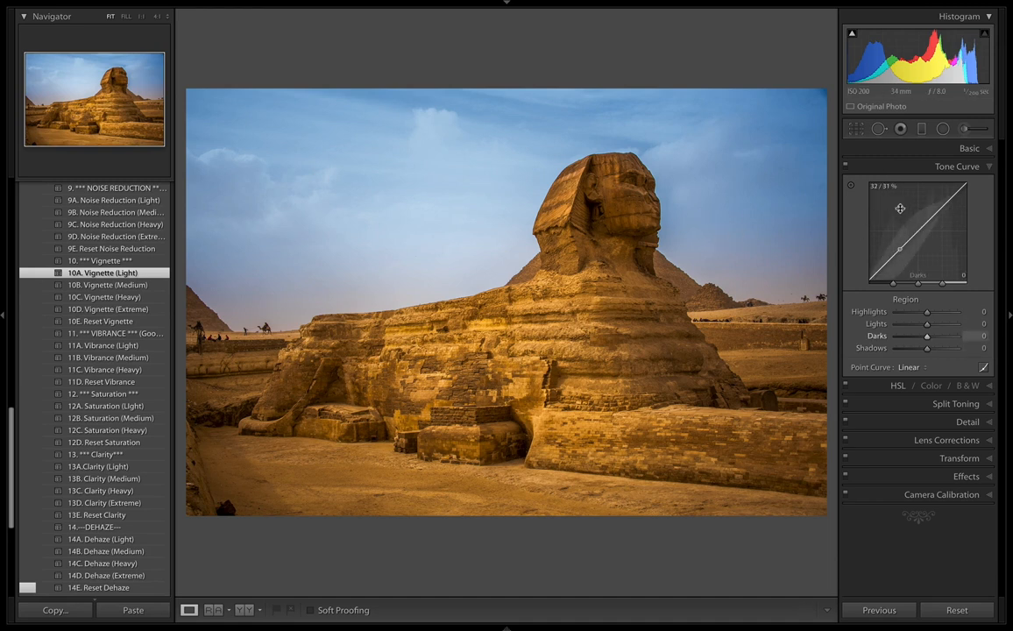
Collapse the Tone Curve settings, expand the Basic settings, and compare the vignetted photo with its before version
{"action": "left_click", "coordinate": [989, 166]}
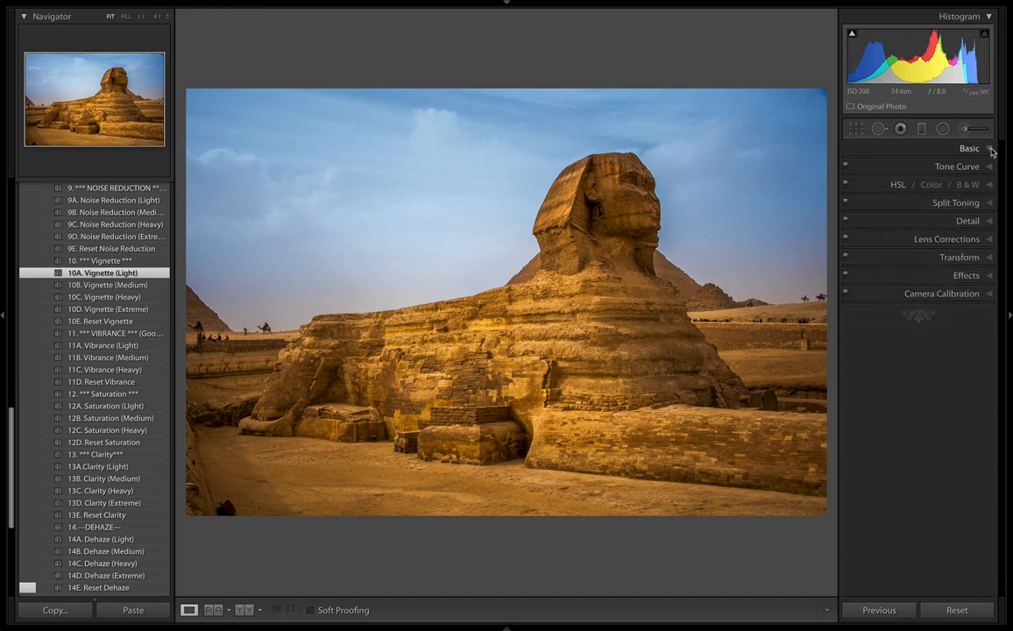
{"action": "left_click", "coordinate": [990, 149]}
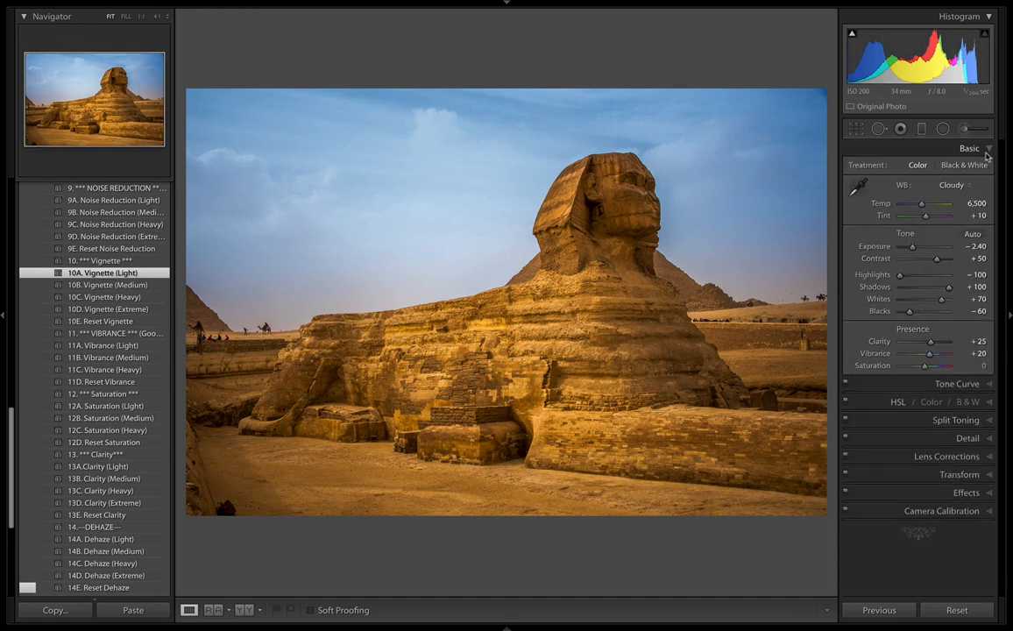
{"action": "key", "text": "backslash"}
{"action": "key", "text": "backslash"}
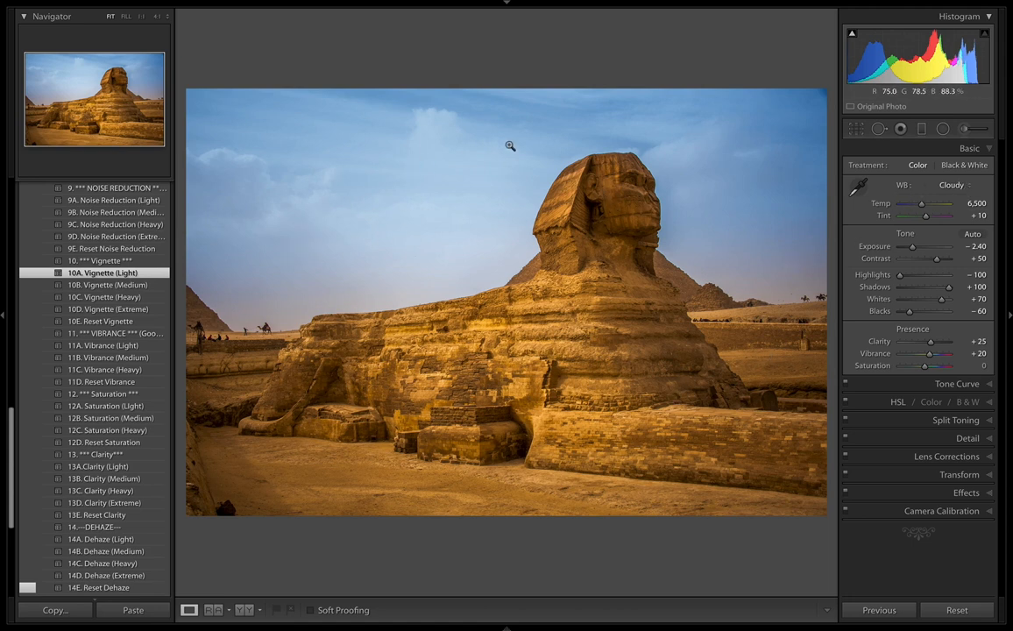
Review the healed spot markers in Spot Removal, close it, and compare the photo with its before version twice
{"action": "key", "text": "q"}
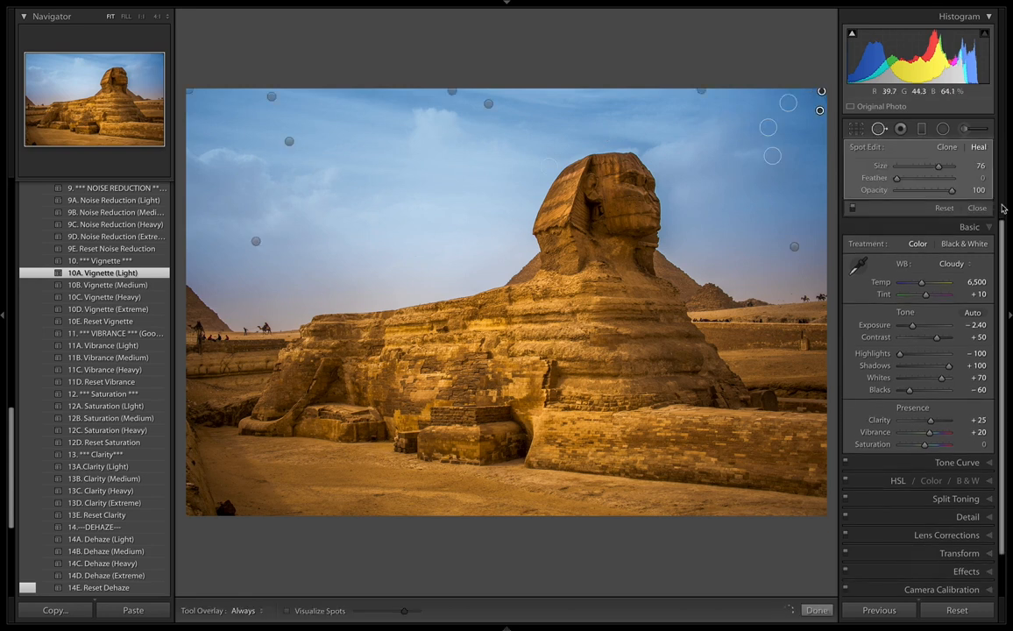
{"action": "key", "text": "q"}
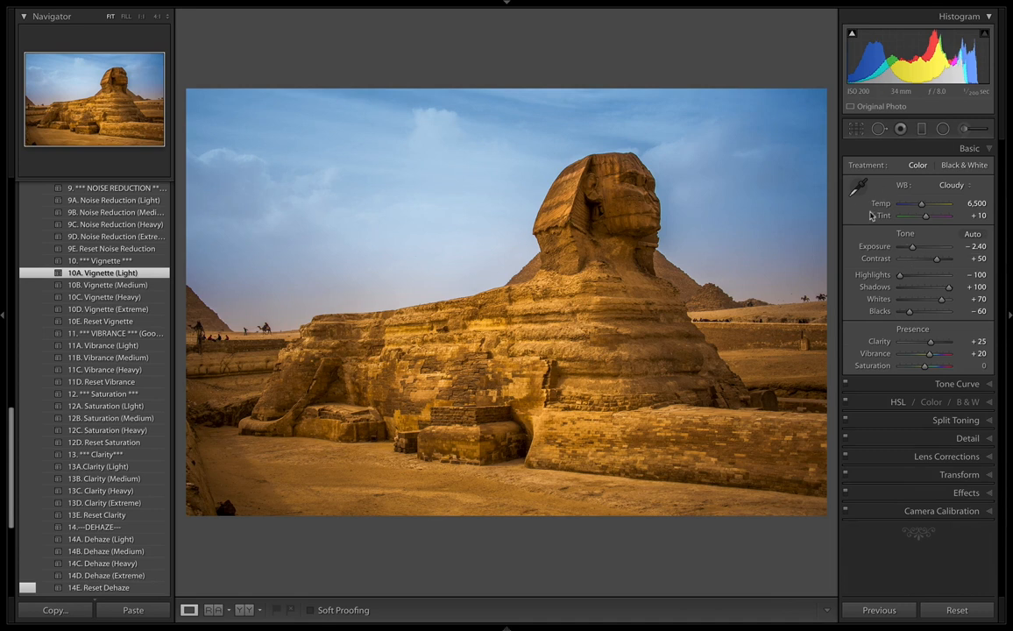
{"action": "key", "text": "backslash"}
{"action": "key", "text": "backslash"}
{"action": "key", "text": "backslash"}
{"action": "key", "text": "backslash"}
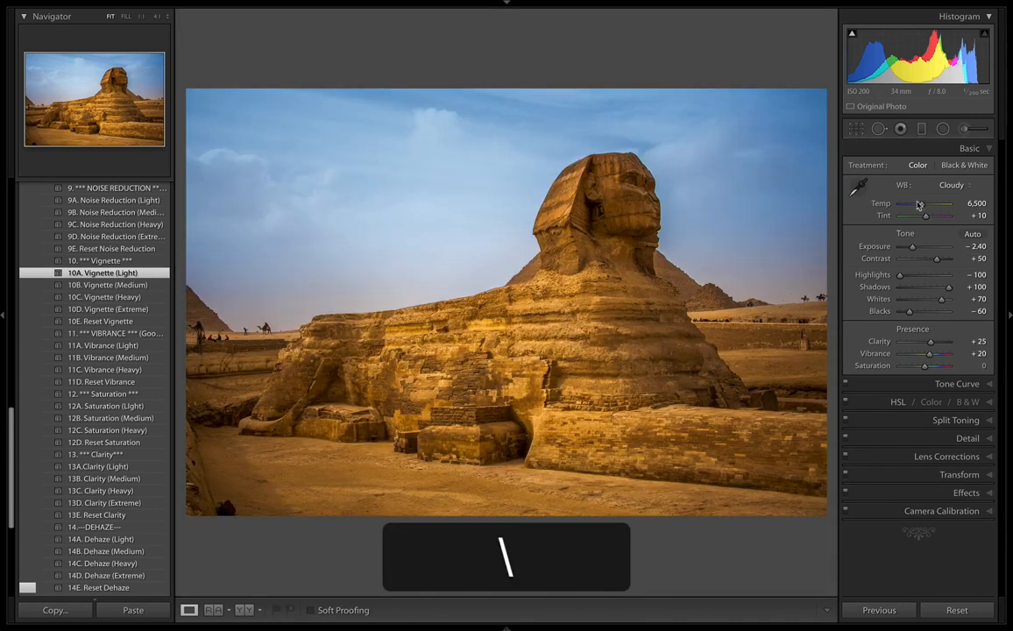
Draw a large radial filter around the Sphinx's head and chest with Shadows 73, Feather 100 and the mask inverted, checking its overlay
{"action": "left_click", "coordinate": [943, 131]}
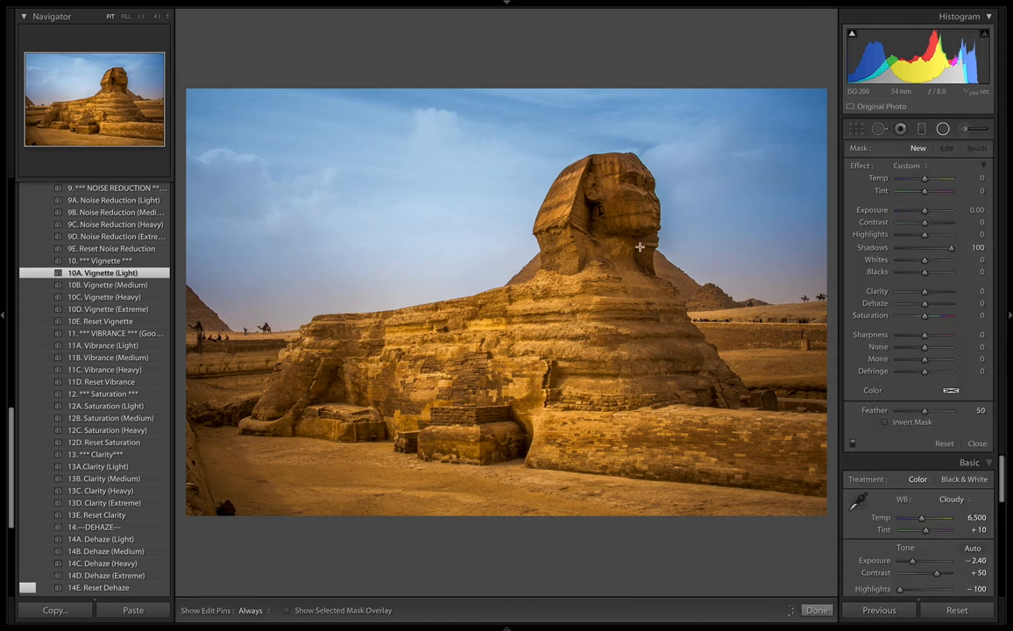
{"action": "left_click_drag", "start_coordinate": [616, 243], "coordinate": [826, 414]}
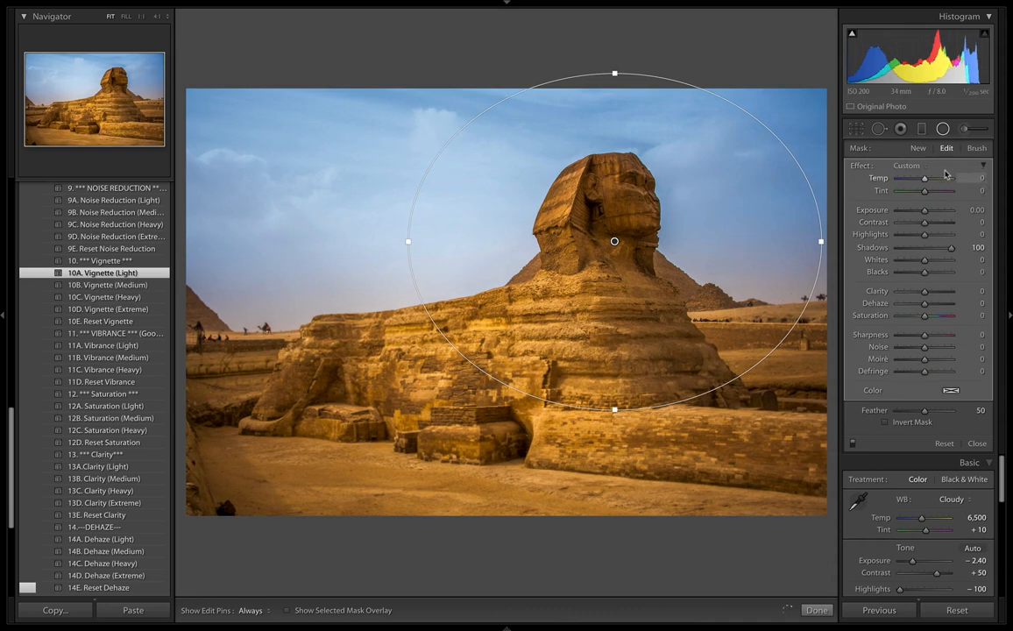
{"action": "double_click", "coordinate": [860, 166]}
{"action": "left_click_drag", "start_coordinate": [925, 248], "coordinate": [945, 248]}
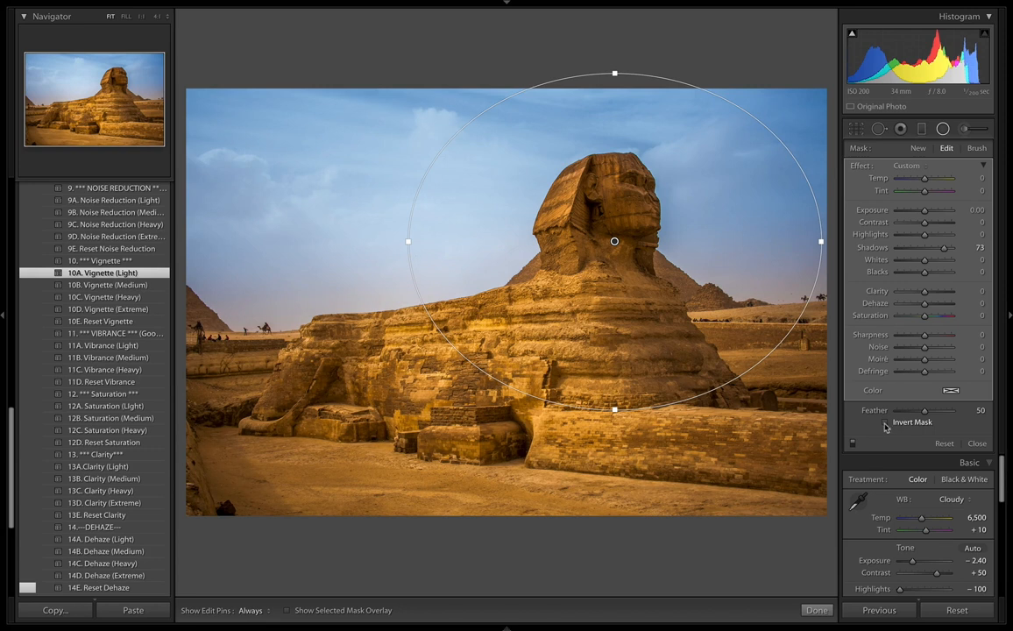
{"action": "key", "text": "o"}
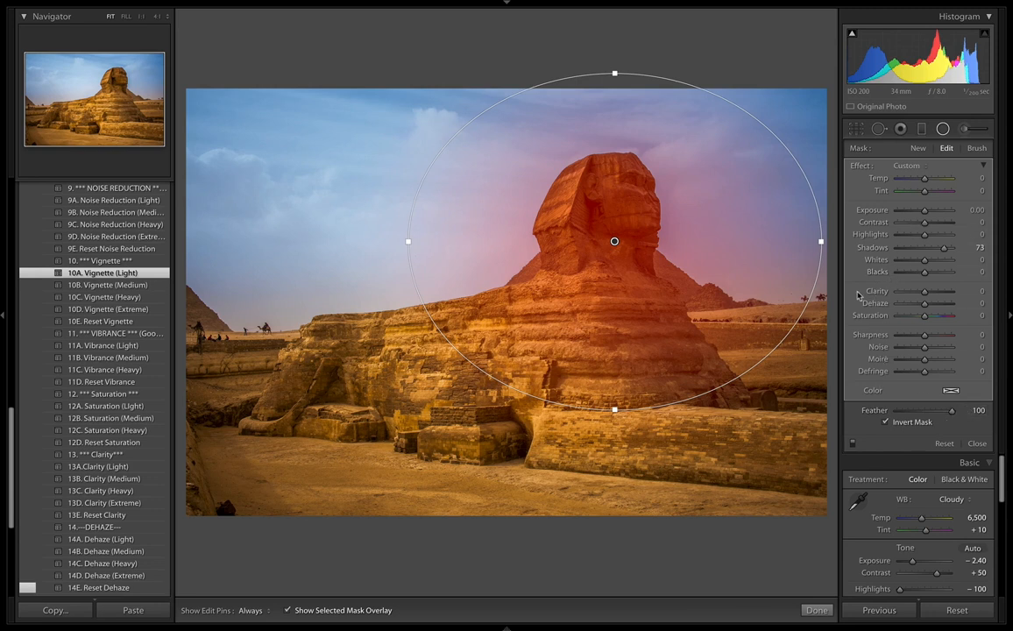
{"action": "key", "text": "o"}
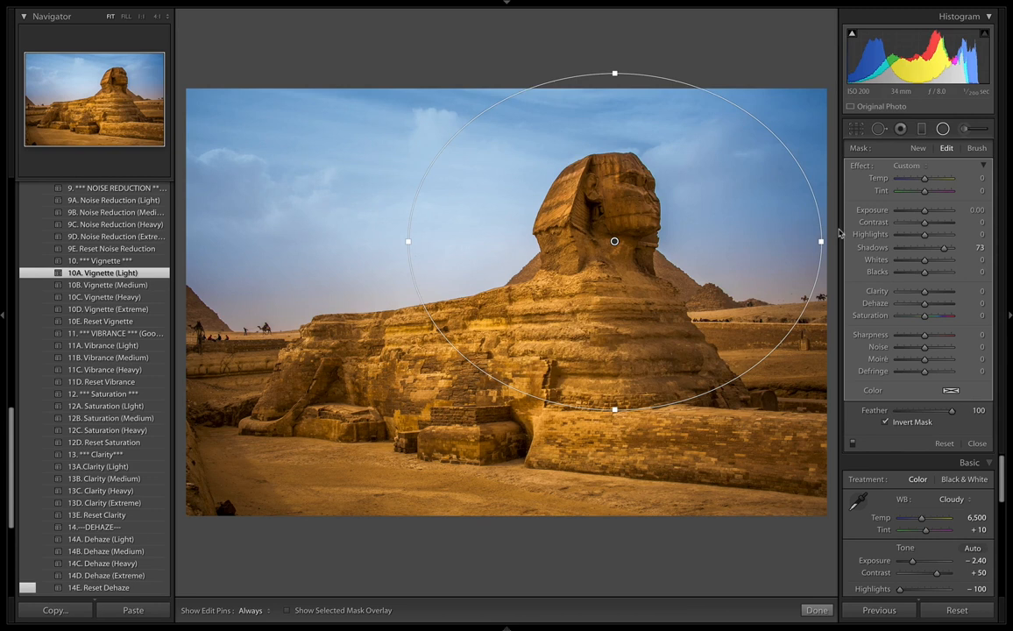
Set the radial filter to Temp 10, Exposure 0.30 and Shadows 100, shift it slightly up and right, and close it
{"action": "left_click_drag", "start_coordinate": [954, 254], "coordinate": [969, 250]}
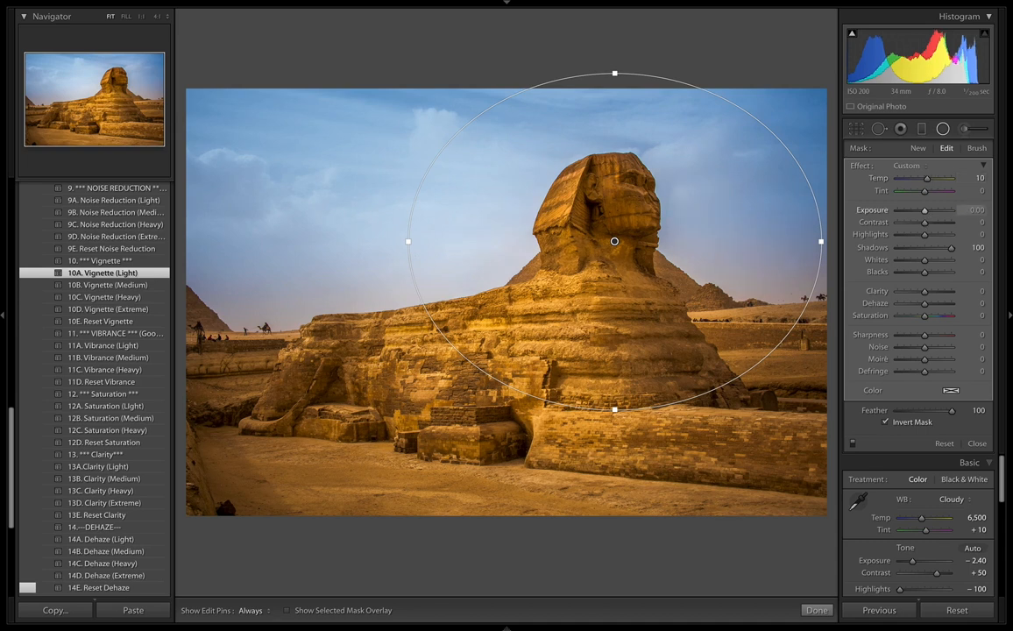
{"action": "mouse_move", "coordinate": [925, 211]}
{"action": "left_mouse_down"}
{"action": "mouse_move", "coordinate": [914, 211]}
{"action": "mouse_move", "coordinate": [926, 212]}
{"action": "left_mouse_up"}
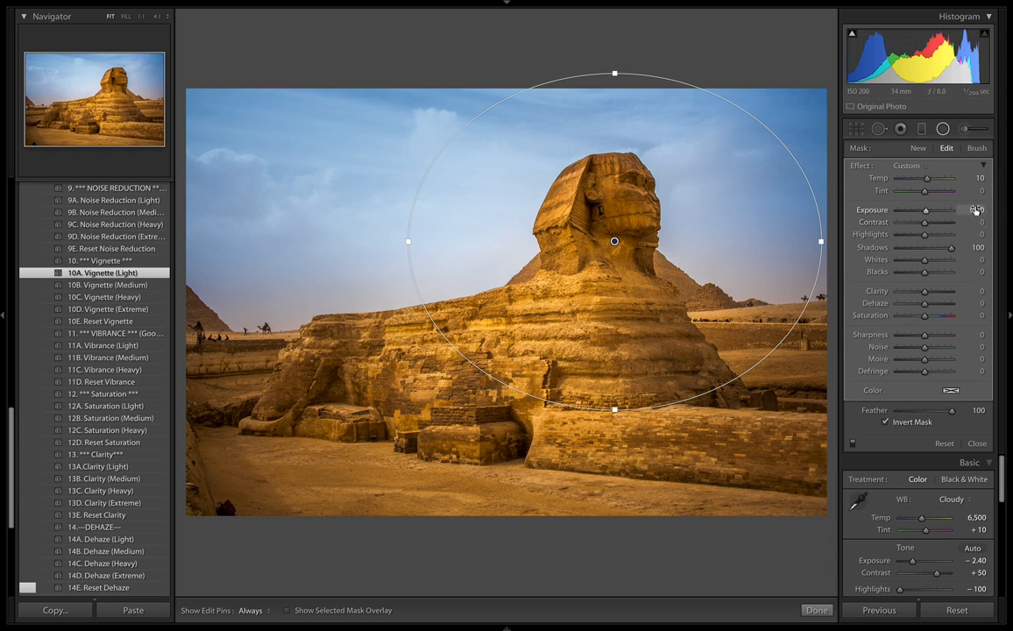
{"action": "key", "text": "Up"}
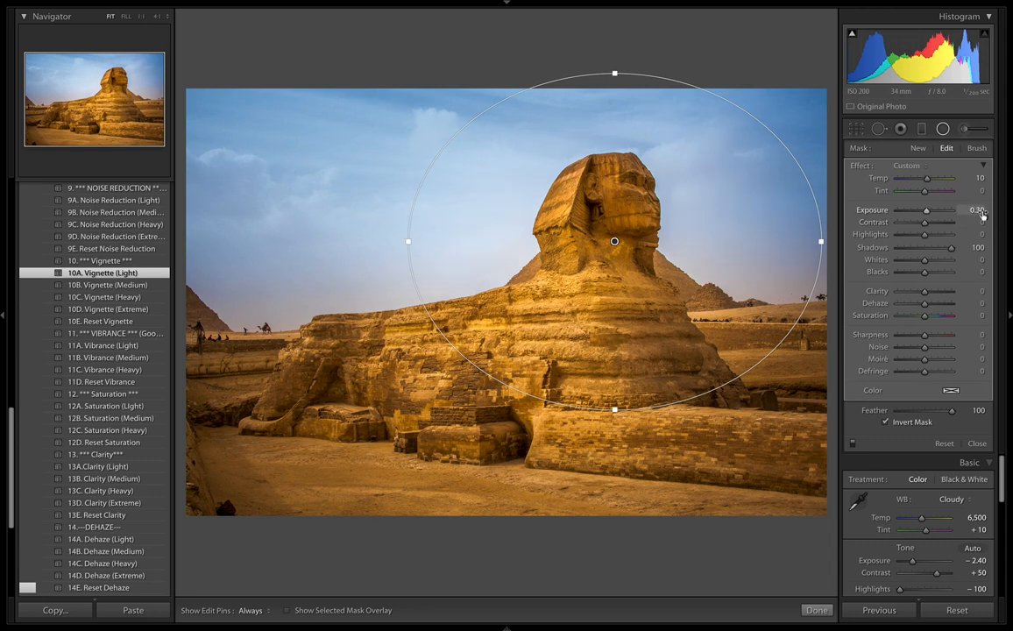
{"action": "mouse_move", "coordinate": [615, 242]}
{"action": "left_mouse_down"}
{"action": "mouse_move", "coordinate": [622, 233]}
{"action": "mouse_move", "coordinate": [618, 244]}
{"action": "left_mouse_up"}
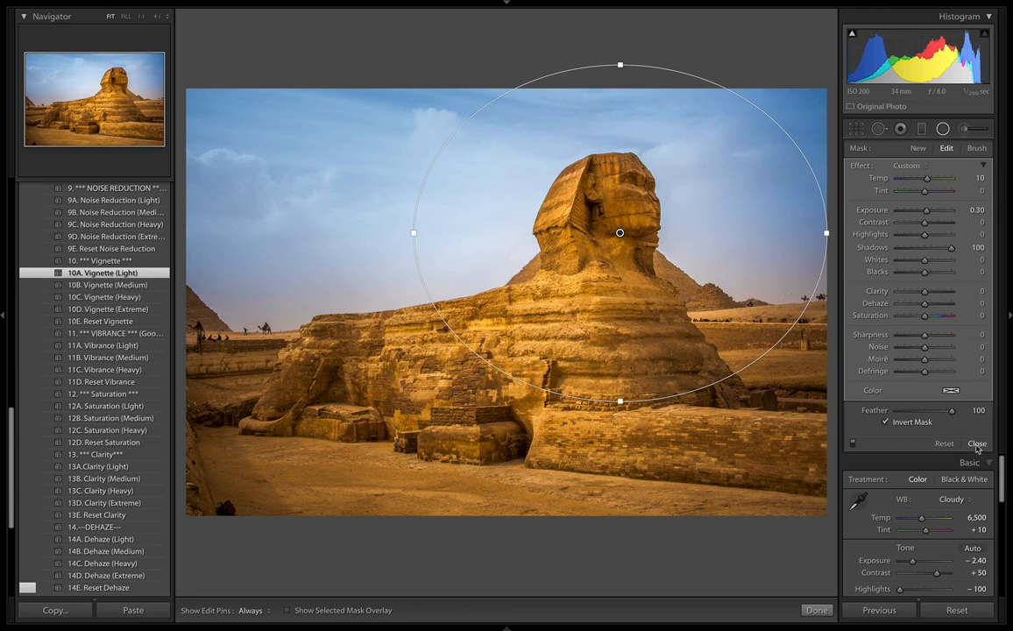
{"action": "left_click", "coordinate": [976, 445]}
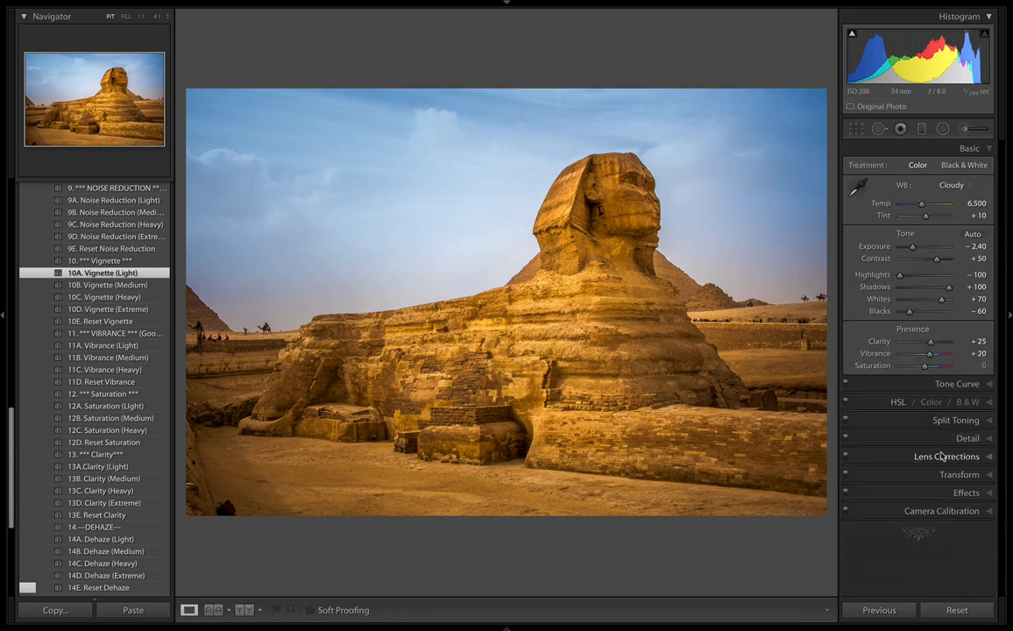
Compare the finished edit with the before version several times and collapse the Basic settings
{"action": "key", "text": "backslash"}
{"action": "key", "text": "backslash"}
{"action": "key", "text": "backslash"}
{"action": "key", "text": "backslash"}
{"action": "left_click", "coordinate": [987, 149]}
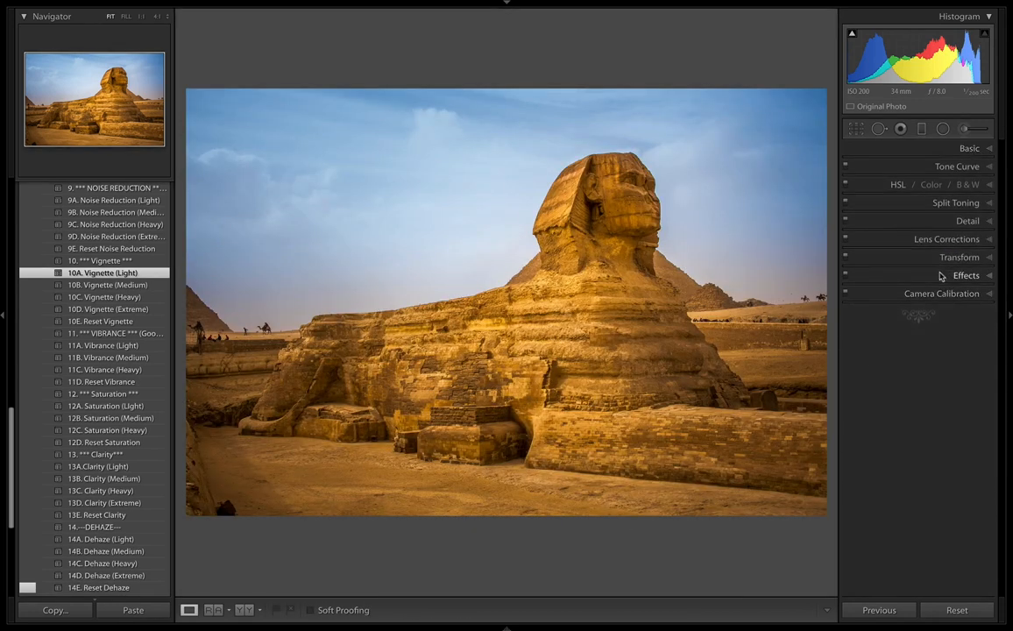
{"action": "key", "text": "backslash"}
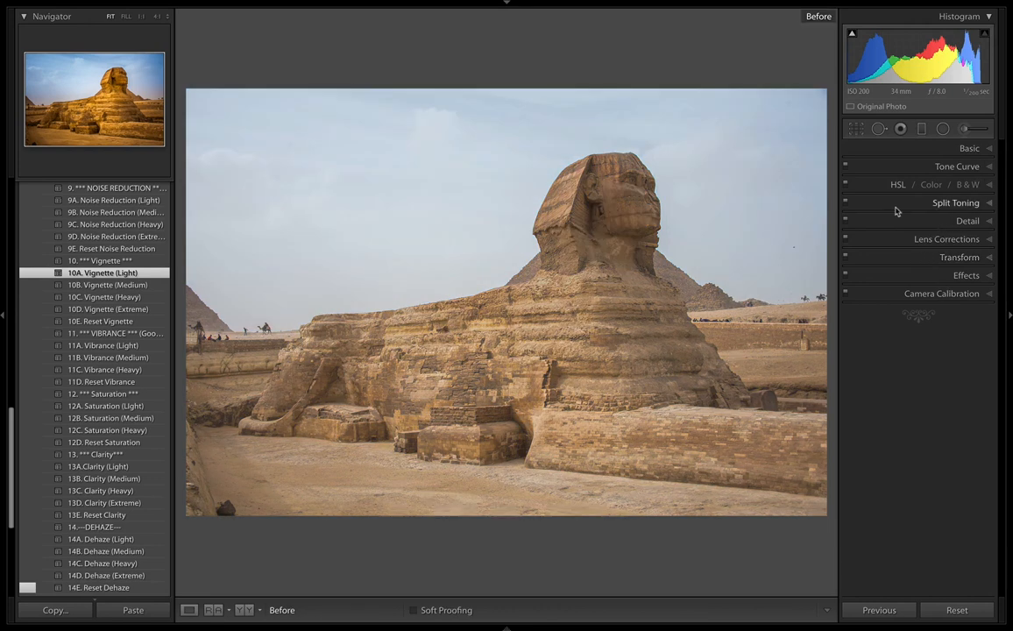
{"action": "key", "text": "backslash"}
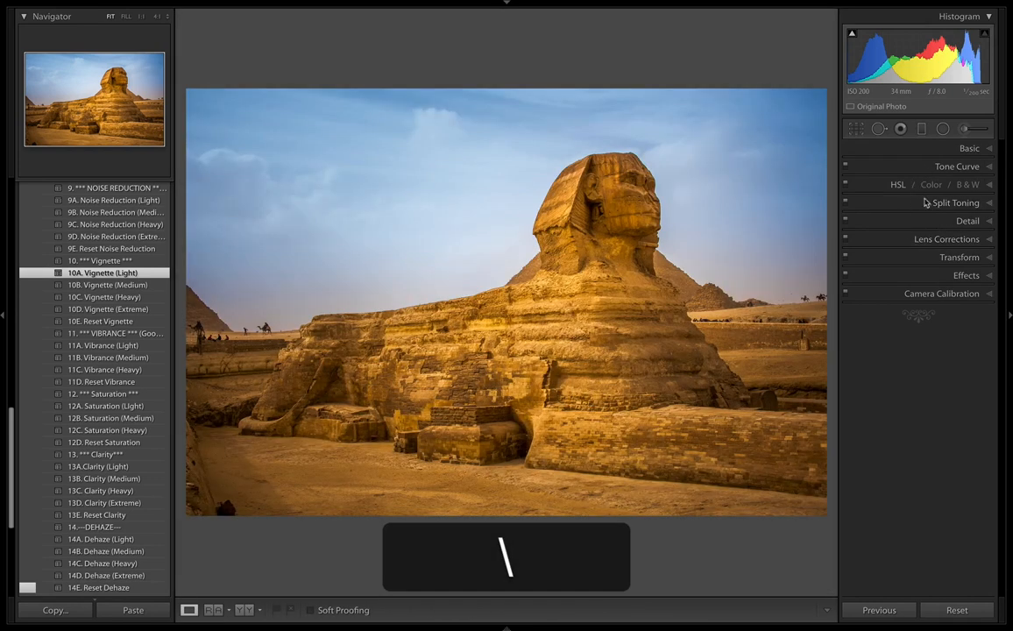
Expand the Tone Curve settings and return to the start of the 3C LR Workflow preset collection
{"action": "left_click", "coordinate": [986, 167]}
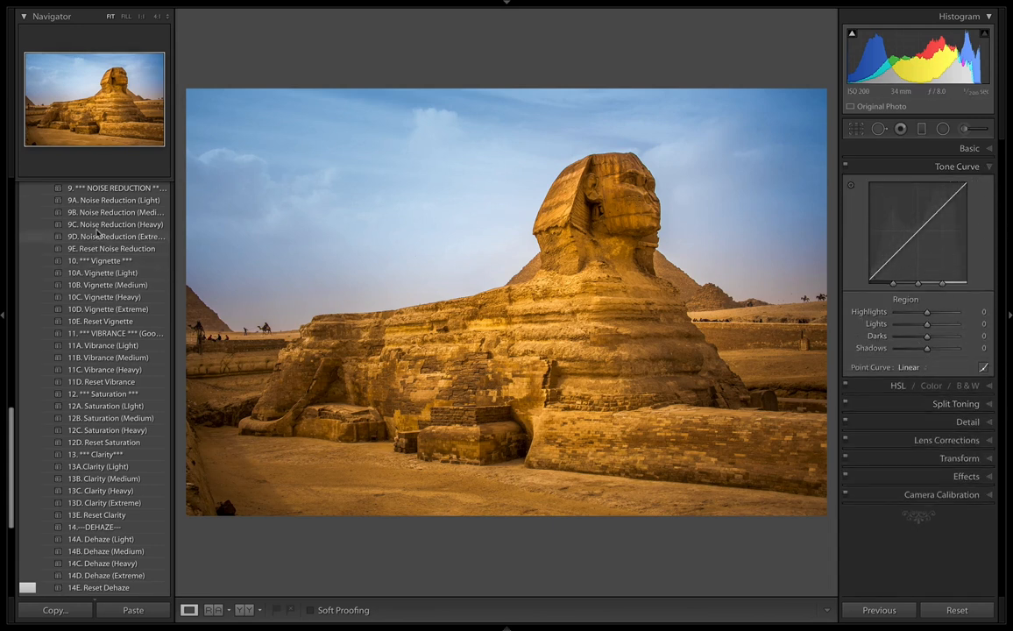
{"action": "scroll", "coordinate": [86, 241], "scroll_direction": "up", "scroll_amount": 10}
{"action": "scroll", "coordinate": [86, 241], "scroll_direction": "up", "scroll_amount": 5}
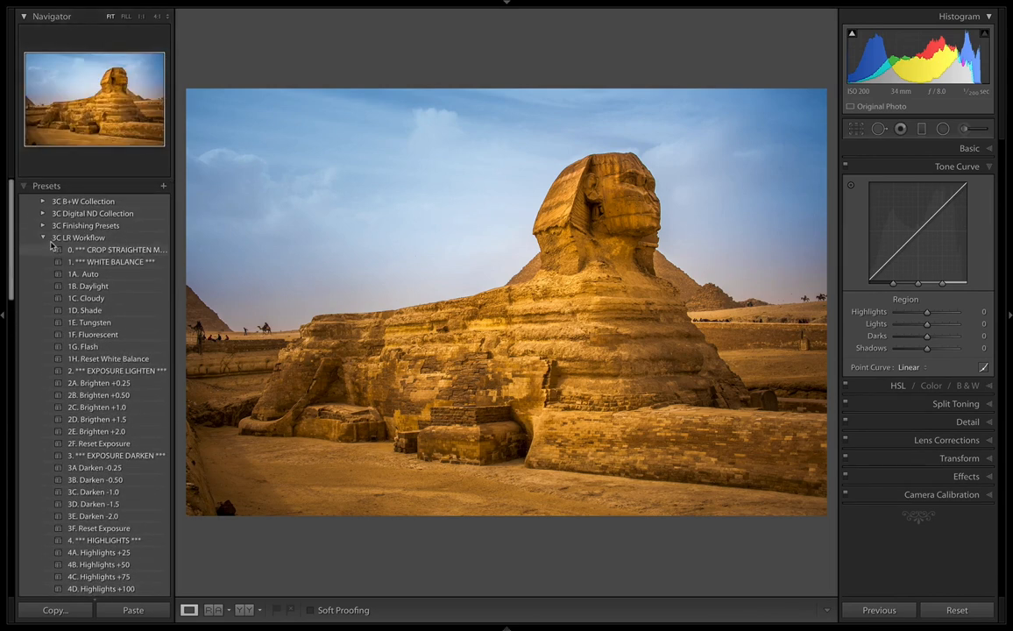
Switch from the 3C LR Workflow collection to the 3C Finishing Presets and browse through to the Curves Contrast presets
{"action": "left_click", "coordinate": [44, 239]}
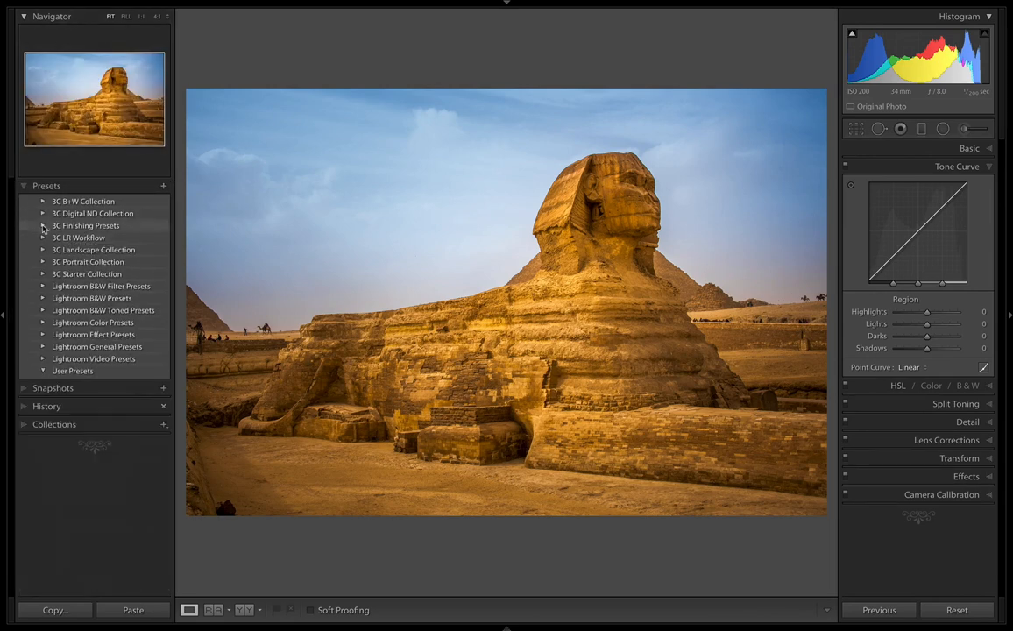
{"action": "left_click", "coordinate": [44, 228]}
{"action": "scroll", "coordinate": [87, 362], "scroll_direction": "down", "scroll_amount": 10}
{"action": "scroll", "coordinate": [88, 362], "scroll_direction": "down", "scroll_amount": 15}
{"action": "scroll", "coordinate": [106, 383], "scroll_direction": "down", "scroll_amount": 6}
{"action": "scroll", "coordinate": [123, 398], "scroll_direction": "up", "scroll_amount": 1}
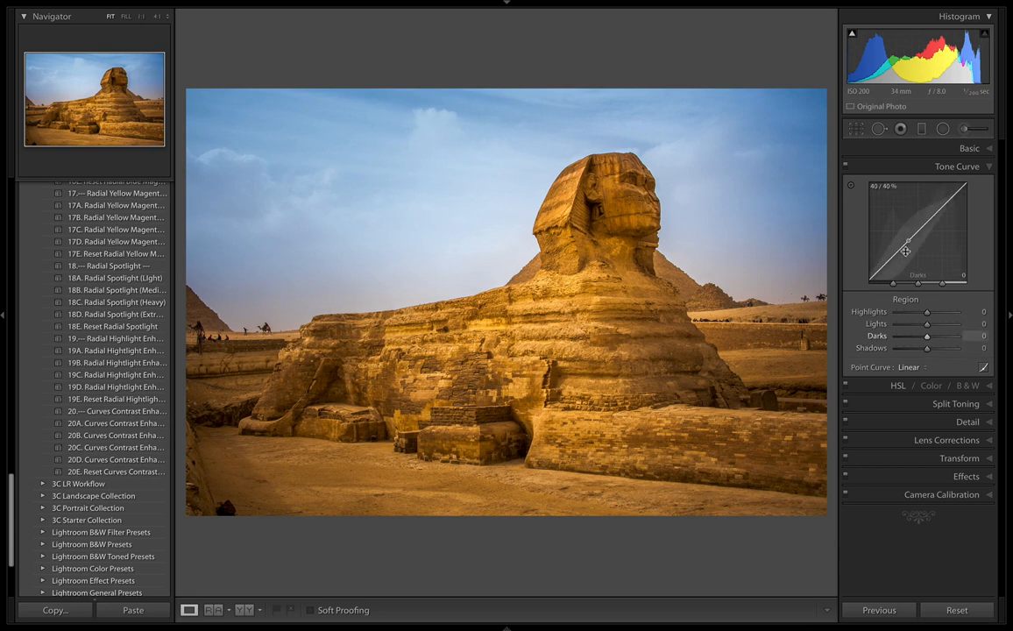
Add contrast with the tone curve by setting Lights to +21 and Darks to -13
{"action": "left_click_drag", "start_coordinate": [935, 213], "coordinate": [936, 206]}
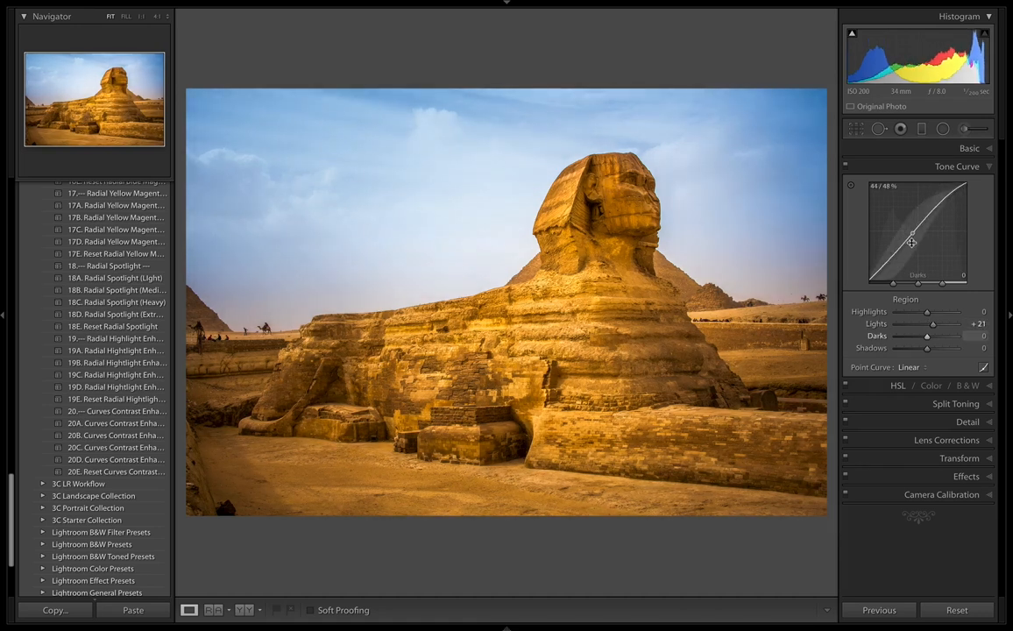
{"action": "left_click_drag", "start_coordinate": [906, 240], "coordinate": [906, 250]}
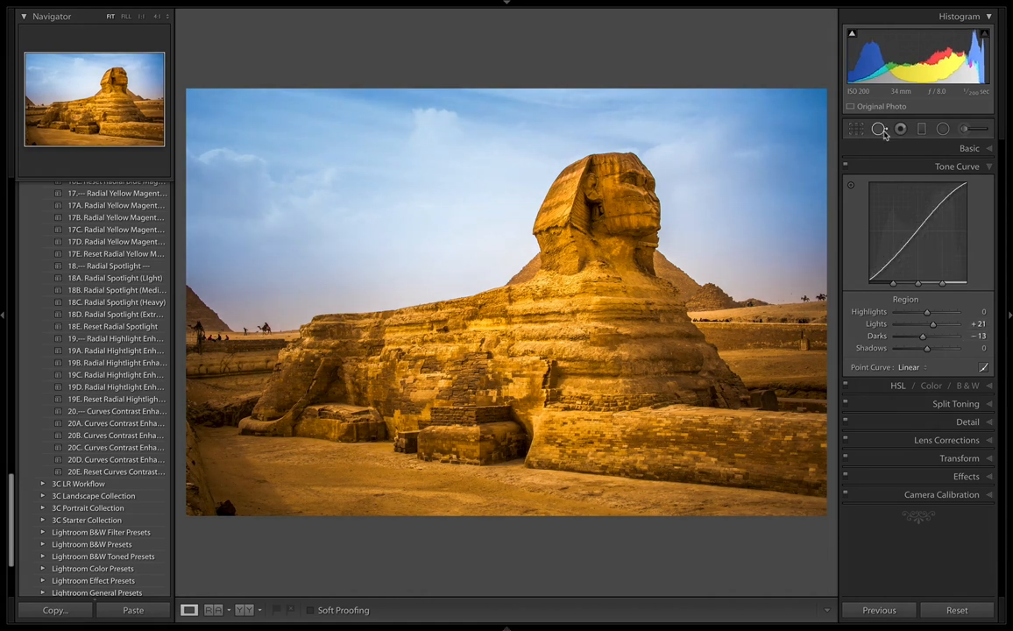
Check the existing healing spots in the sky, and compare the photo without and with the Tone Curve adjustment before collapsing its settings
{"action": "left_click", "coordinate": [878, 128]}
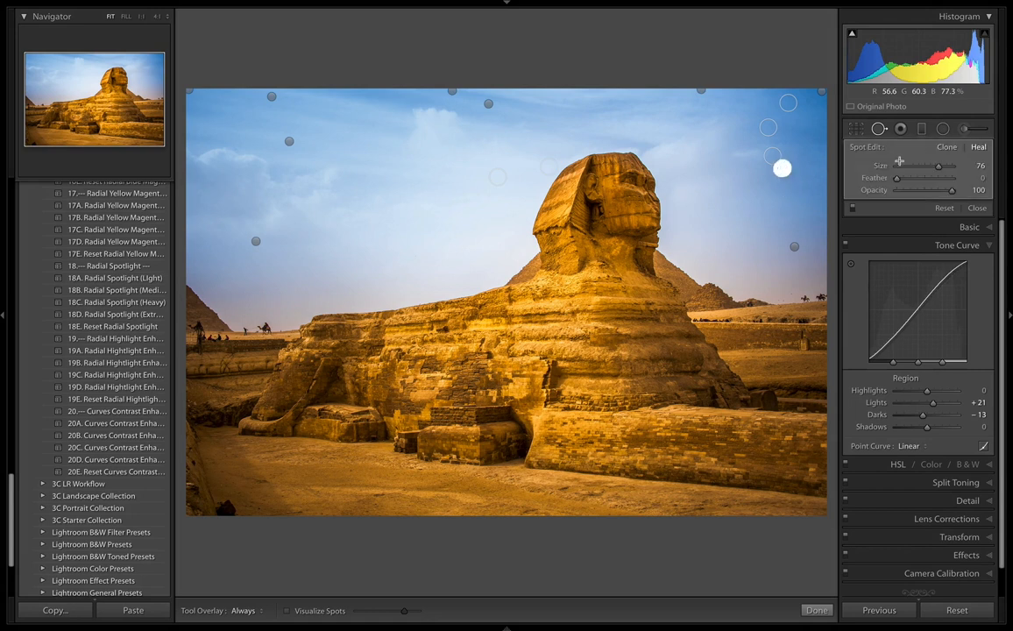
{"action": "left_click", "coordinate": [978, 208]}
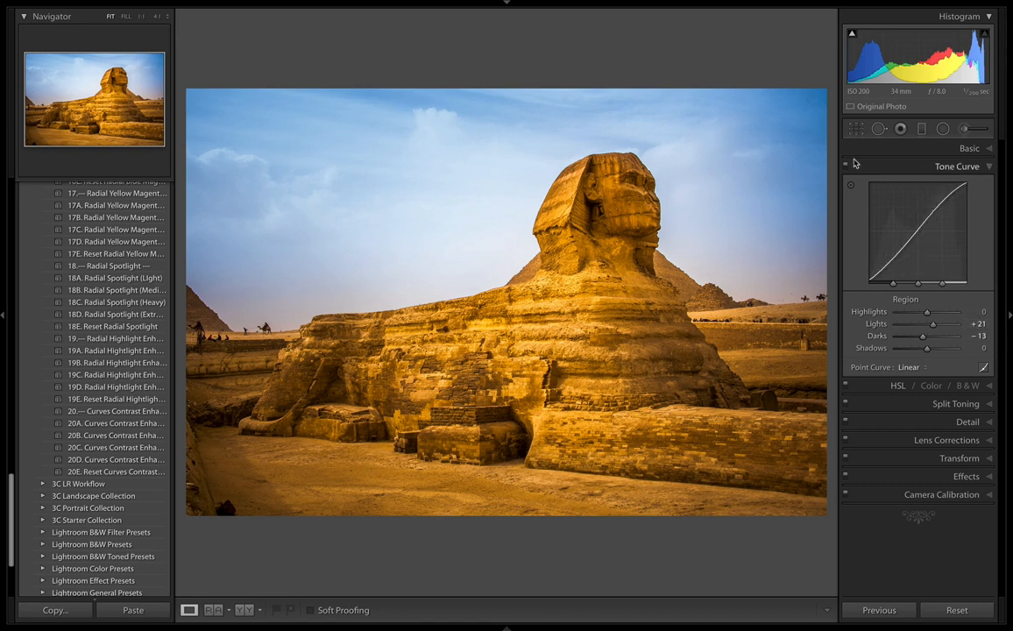
{"action": "left_click", "coordinate": [846, 168]}
{"action": "left_click", "coordinate": [846, 167]}
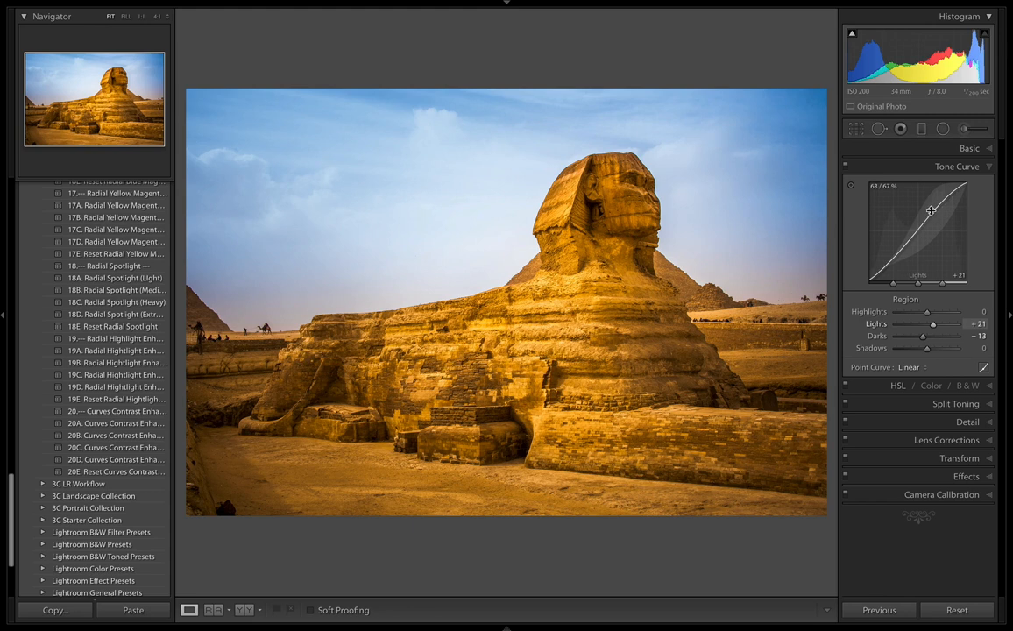
{"action": "left_click", "coordinate": [983, 166]}
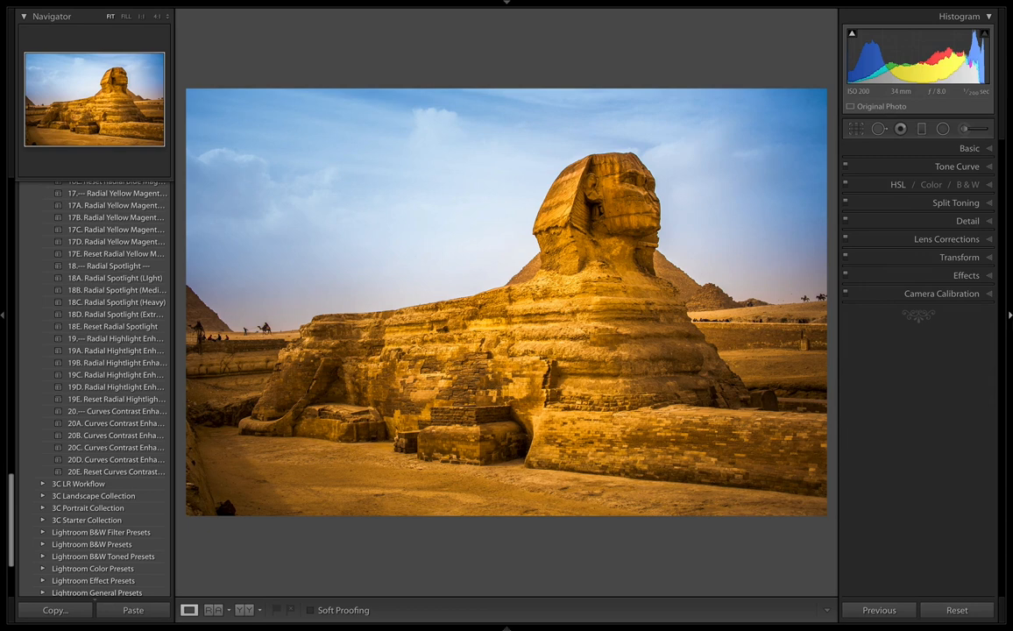
Enlarge the photo across the workspace and compare the finished edit with its before version several times
{"action": "key", "text": "F8"}
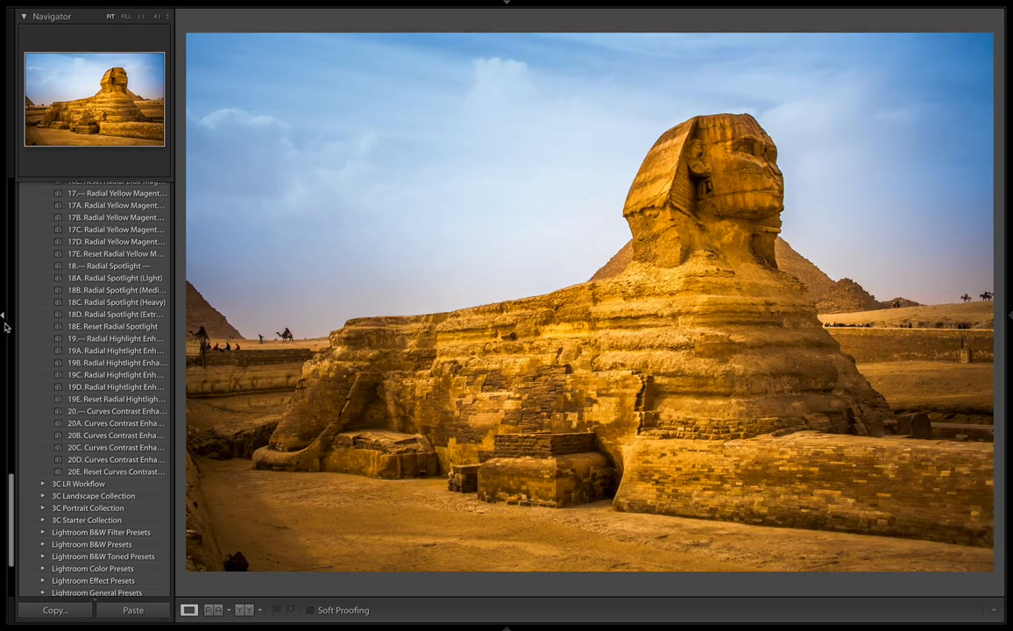
{"action": "left_click", "coordinate": [4, 326]}
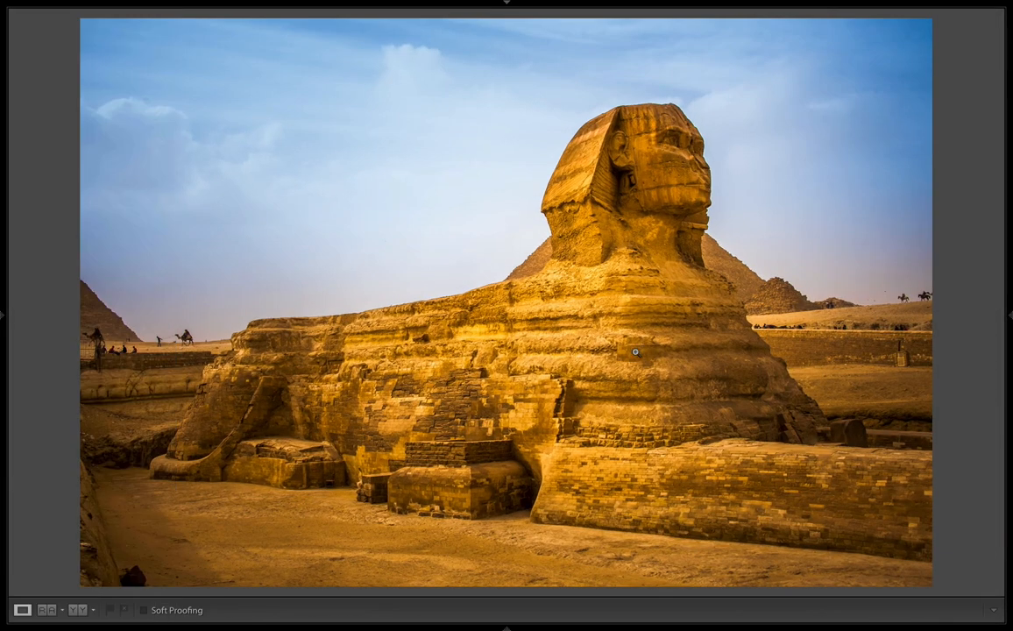
{"action": "key", "text": "backslash"}
{"action": "key", "text": "backslash"}
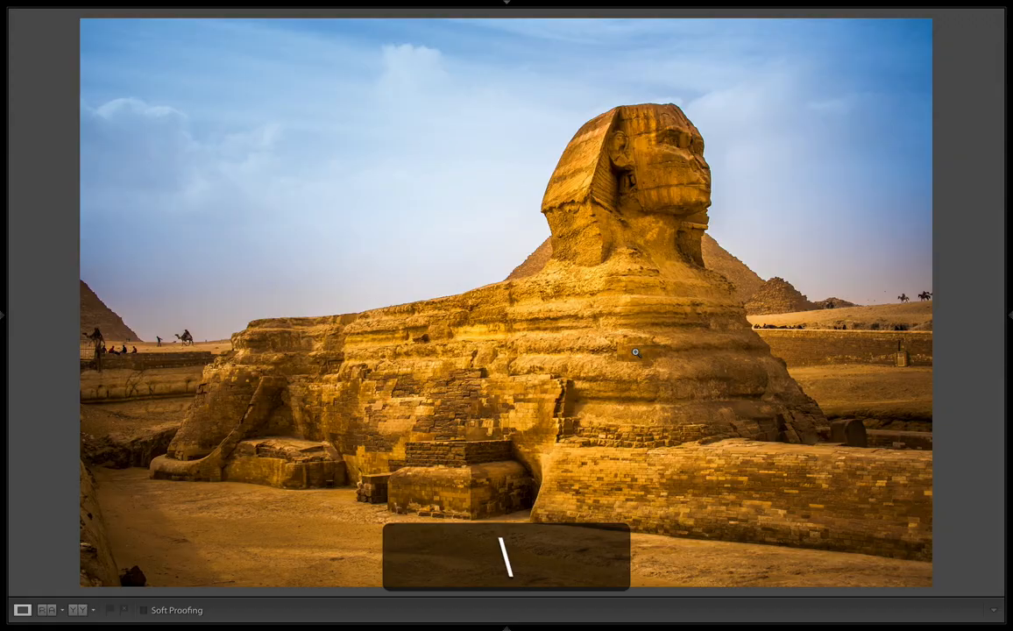
{"action": "key", "text": "backslash"}
{"action": "key", "text": "backslash"}
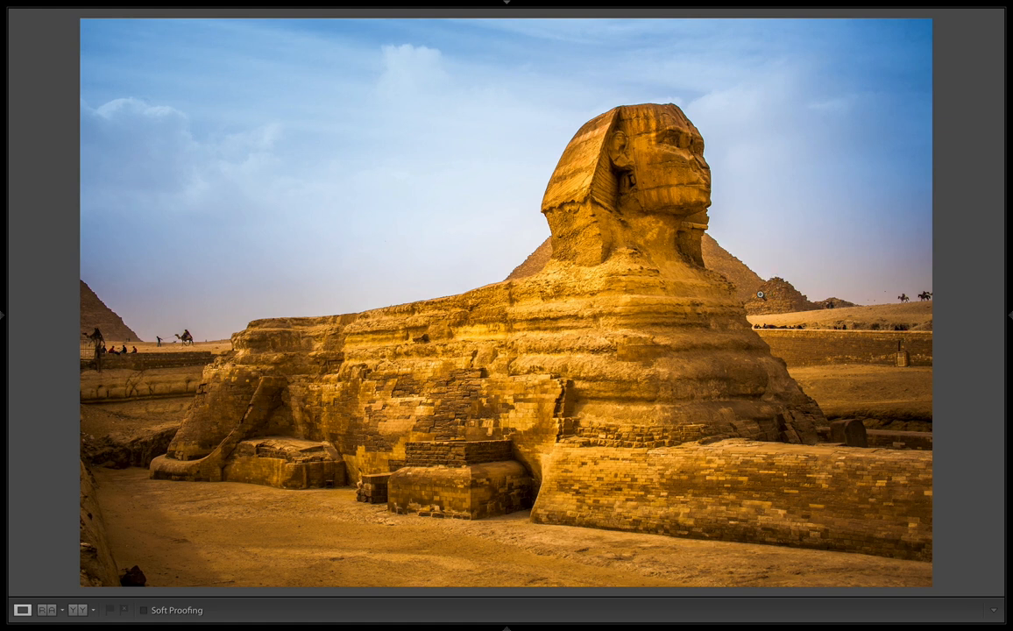
{"action": "key", "text": "backslash"}
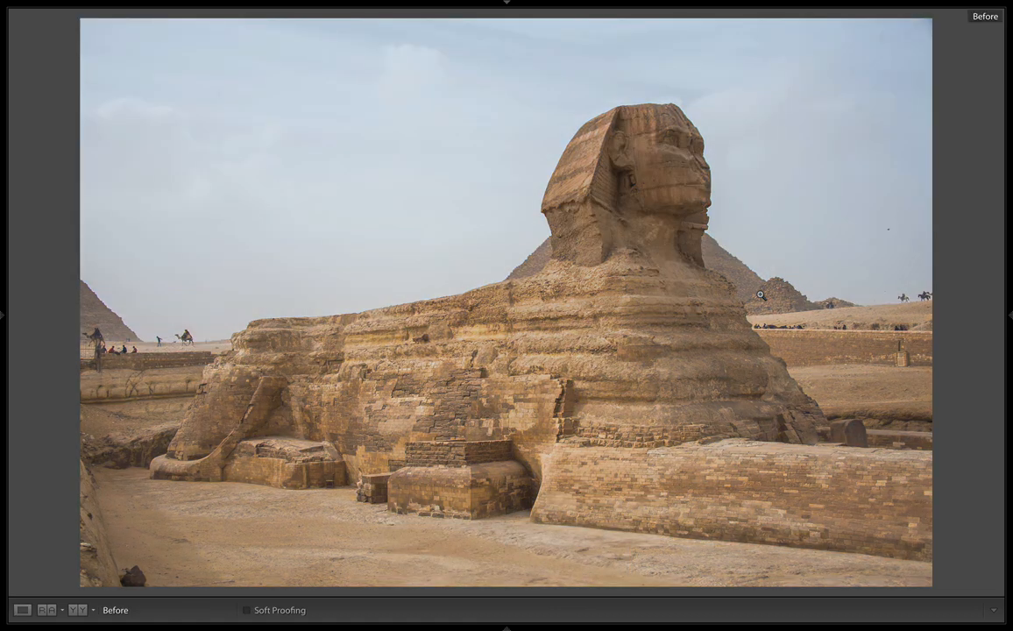
{"action": "key", "text": "backslash"}
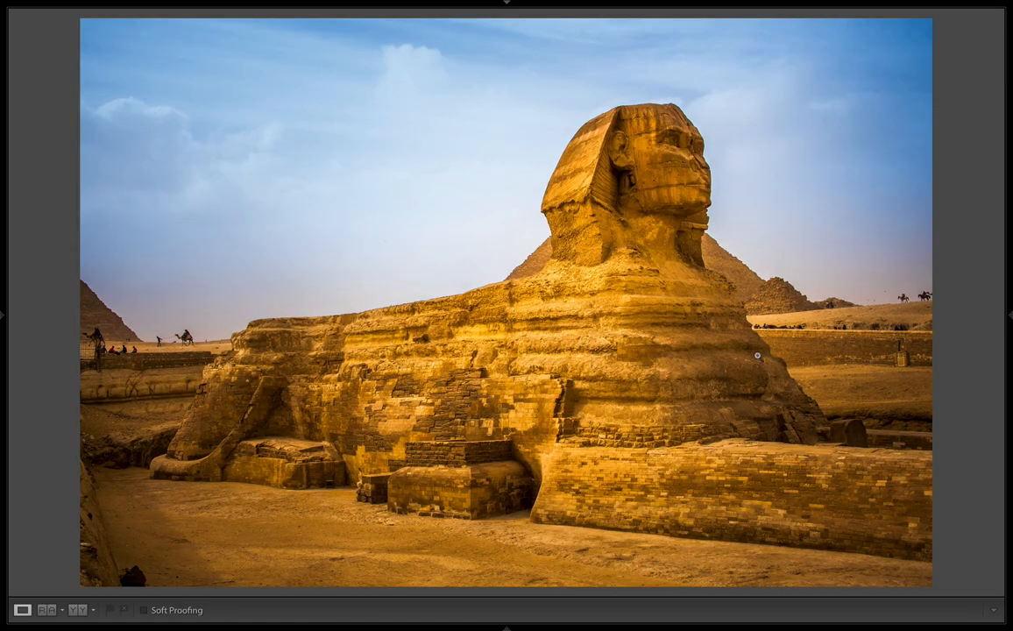
Bring back the develop settings and review the Basic and Tone Curve adjustments, collapsing each again
{"action": "left_click", "coordinate": [1009, 315]}
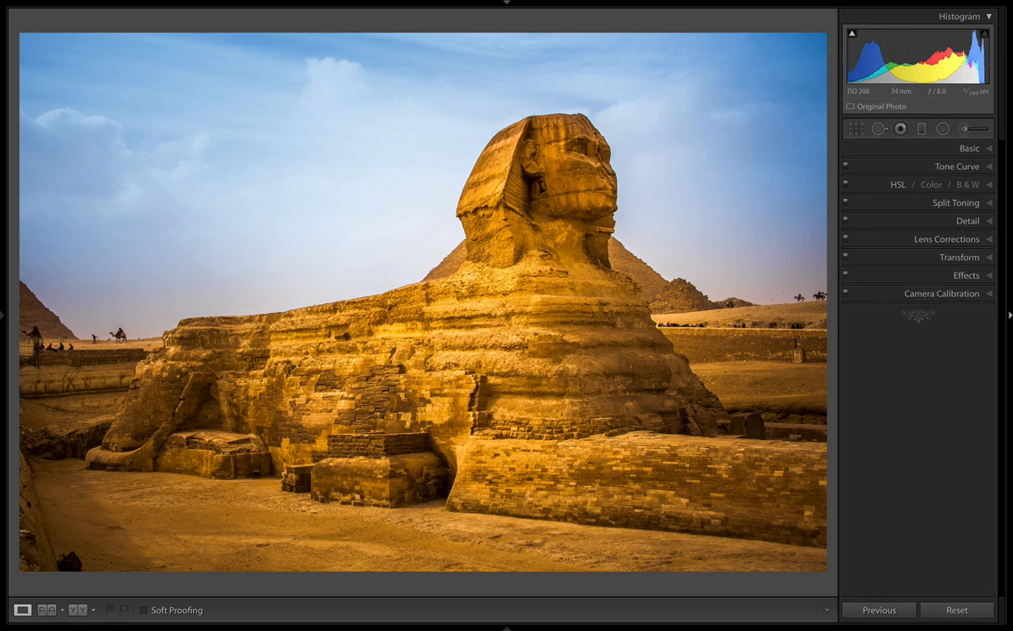
{"action": "left_click", "coordinate": [989, 149]}
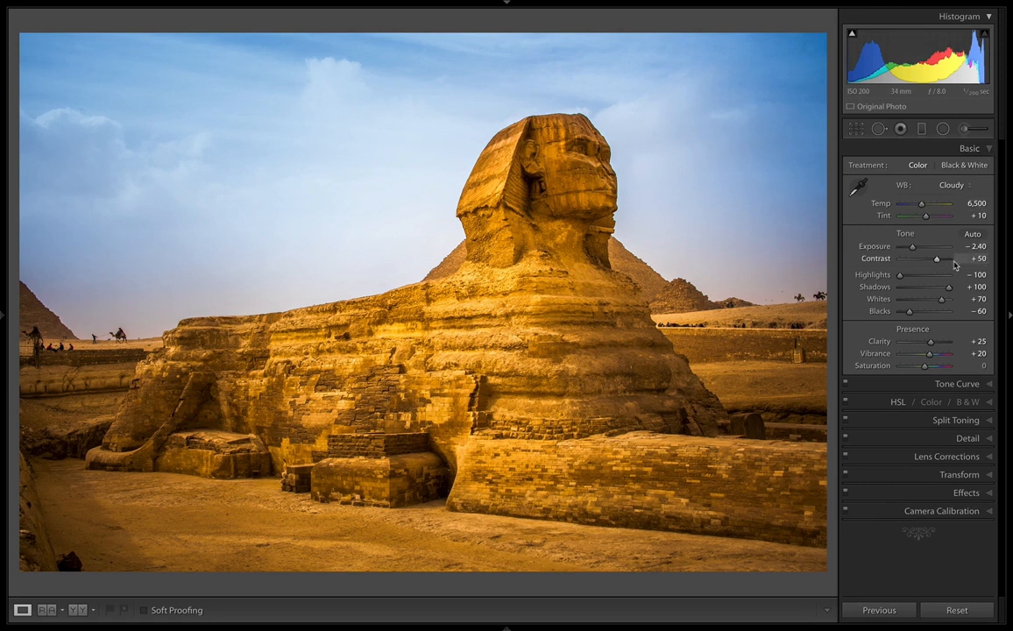
{"action": "left_click", "coordinate": [989, 151]}
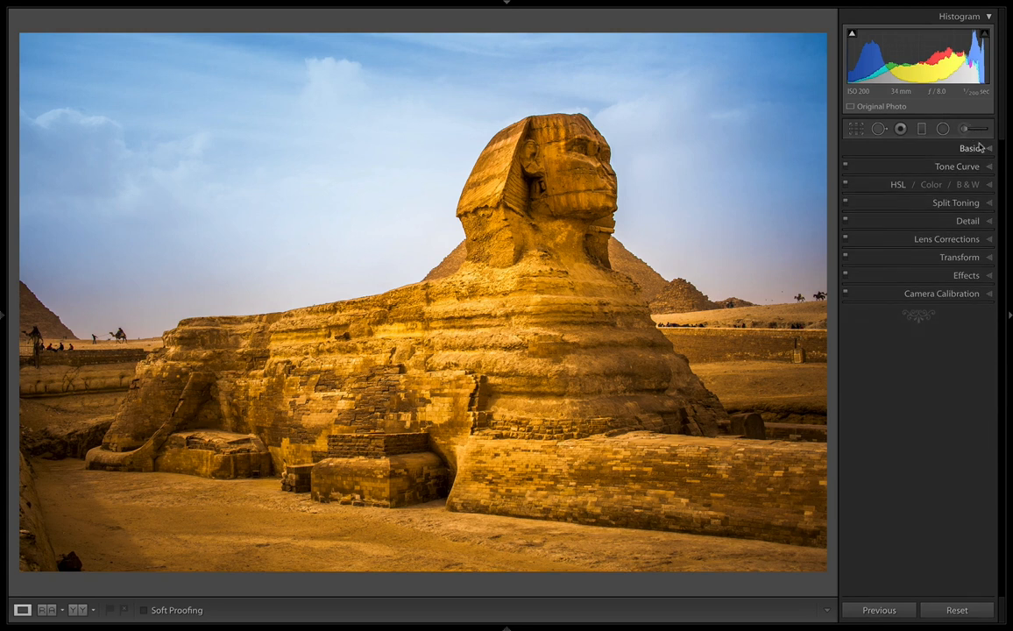
{"action": "left_click", "coordinate": [992, 167]}
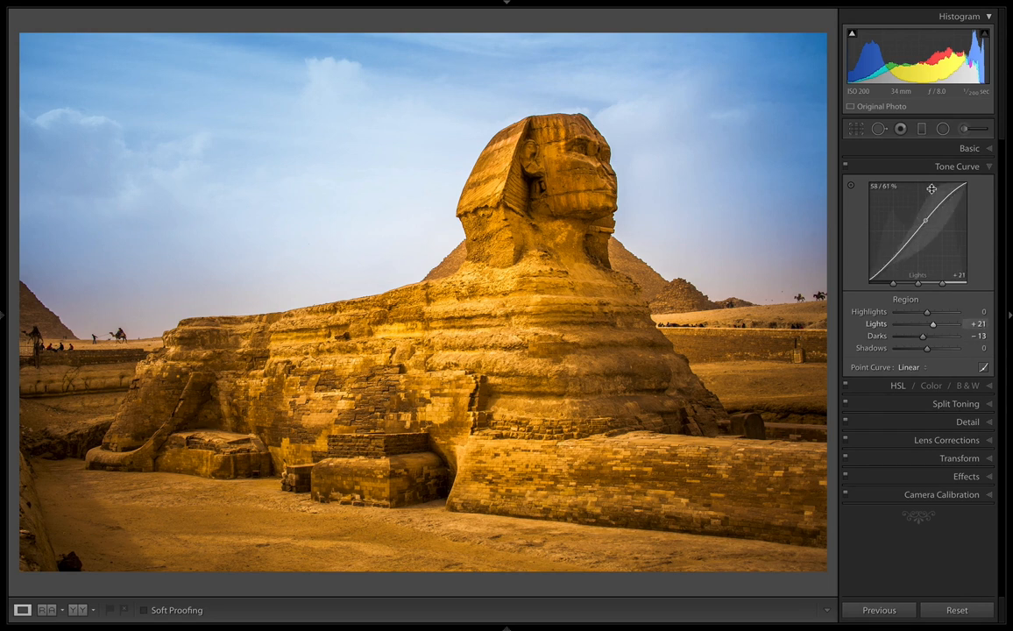
{"action": "left_click", "coordinate": [973, 167]}
Heal a short vertical strip of sky in front of the Sphinx's face, and compare the photo with its before version
{"action": "left_click", "coordinate": [879, 129]}
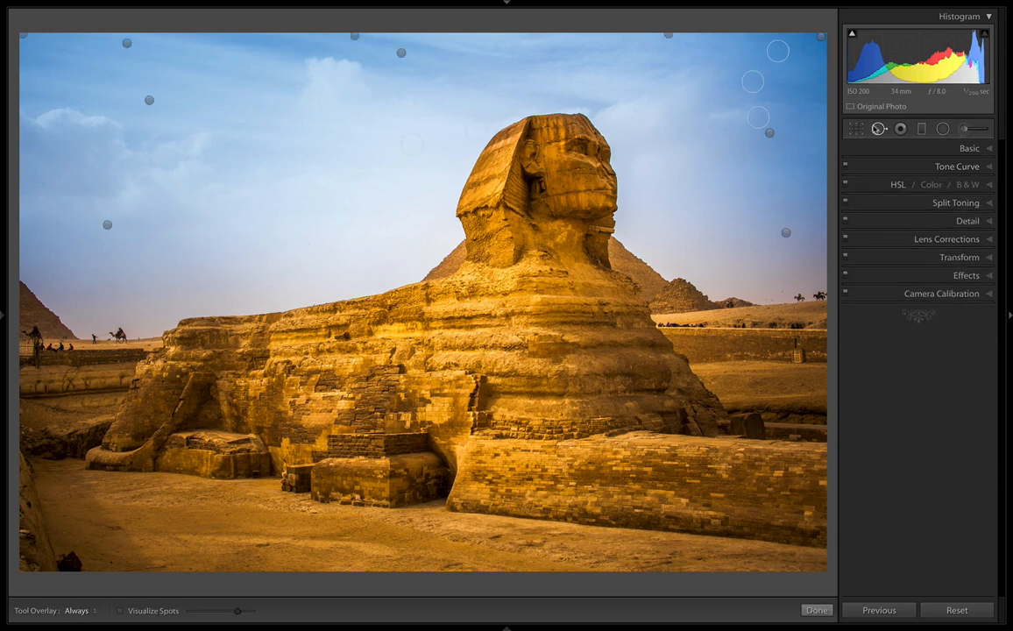
{"action": "left_click_drag", "start_coordinate": [771, 187], "coordinate": [770, 214]}
{"action": "left_click", "coordinate": [978, 208]}
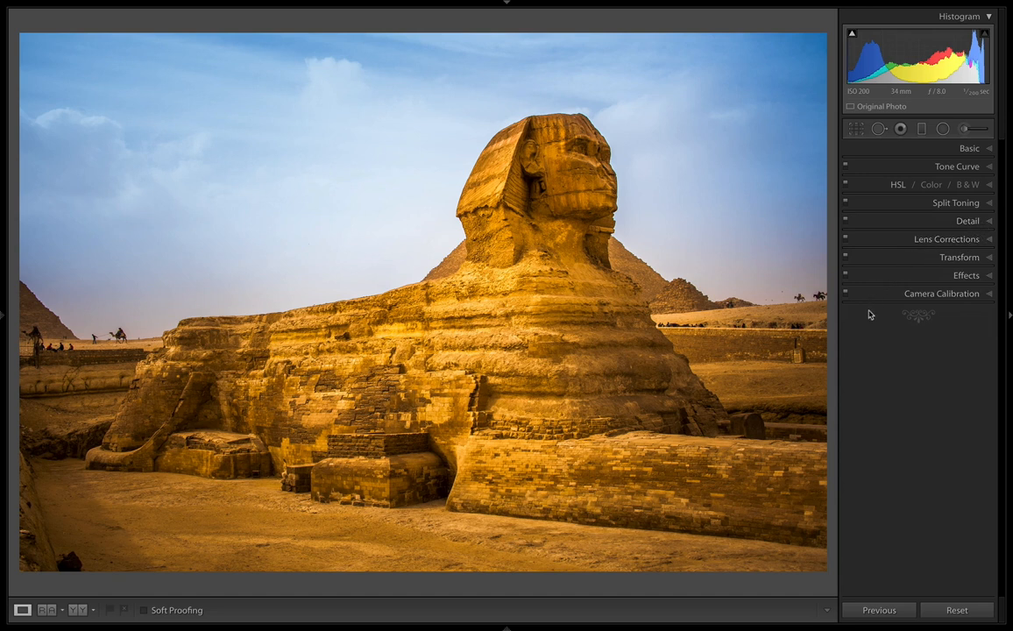
{"action": "key", "text": "backslash"}
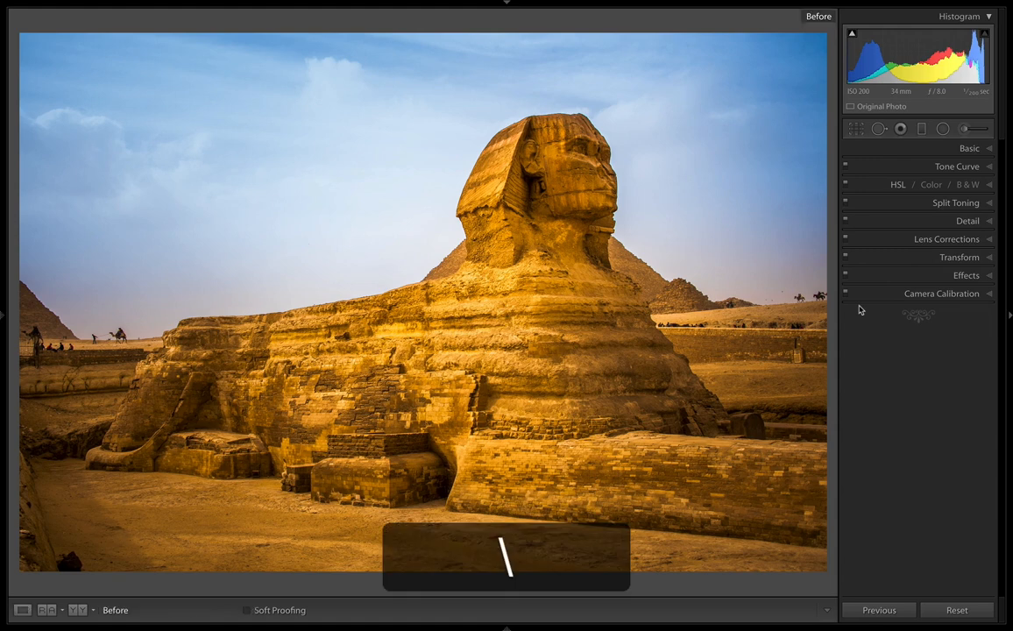
{"action": "key", "text": "backslash"}
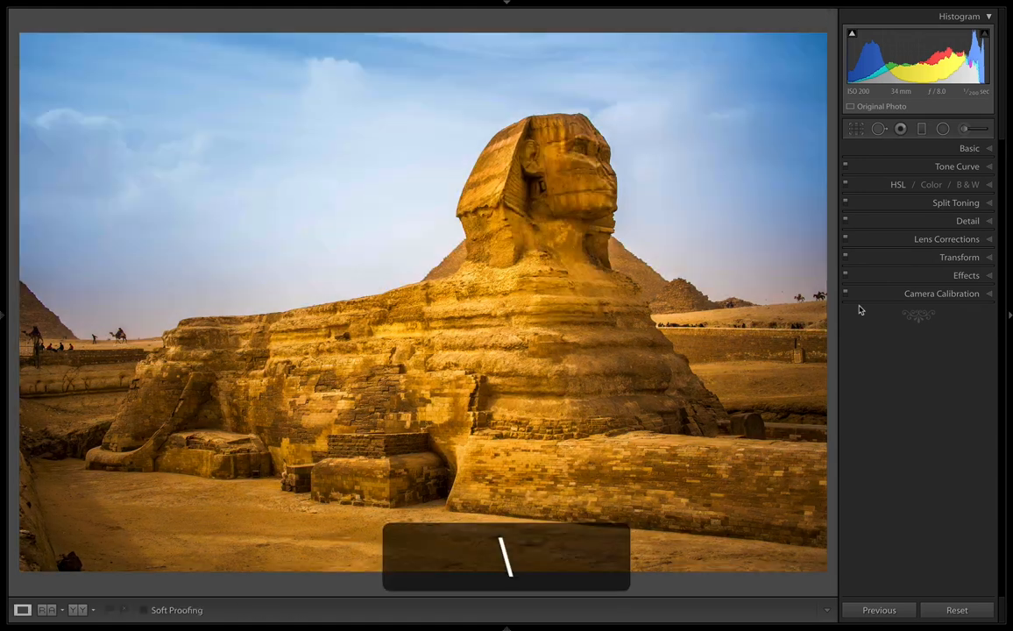